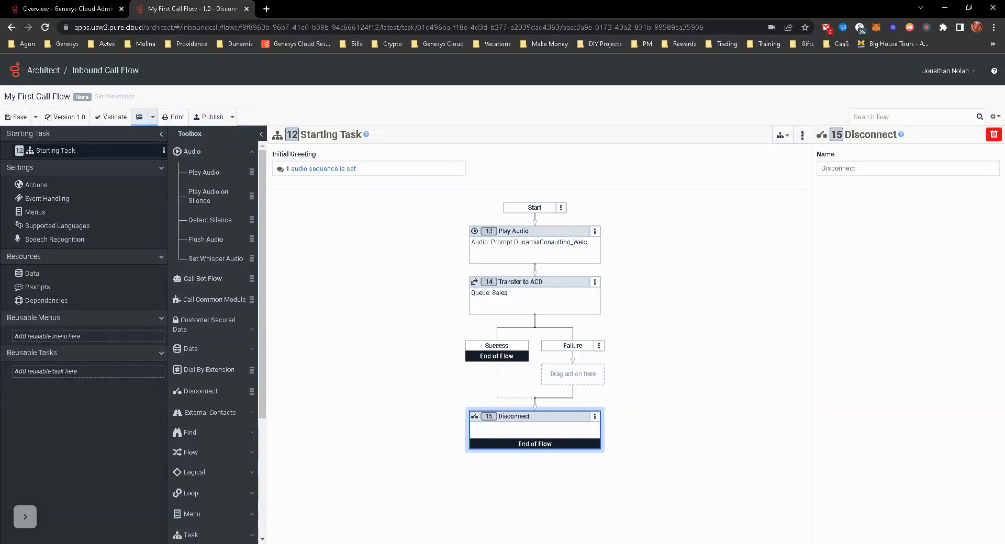
- Add a reusable task to the call flow and name it Schedule Check
{"action": "right_click", "coordinate": [57, 373]}
{"action": "mouse_move", "coordinate": [62, 386]}
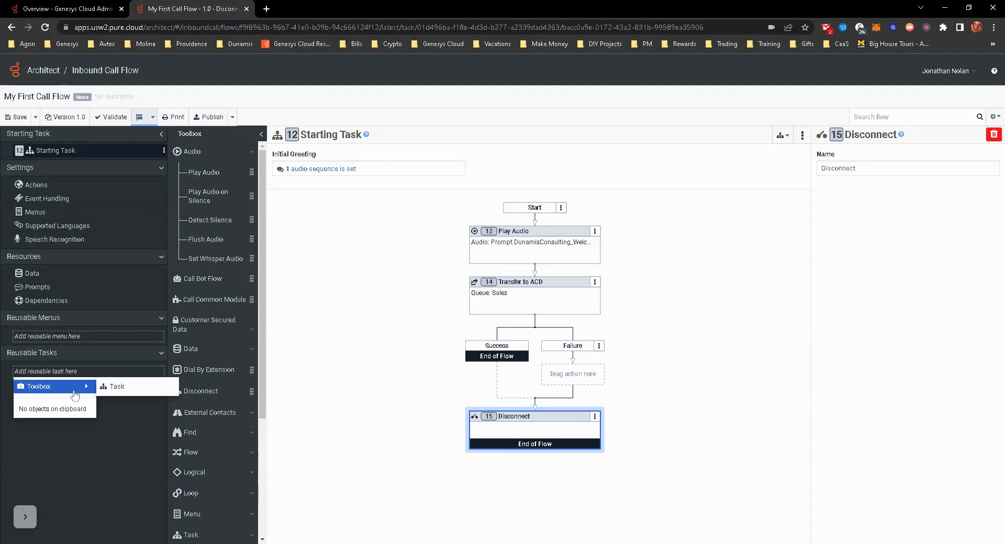
{"action": "left_click", "coordinate": [117, 390]}
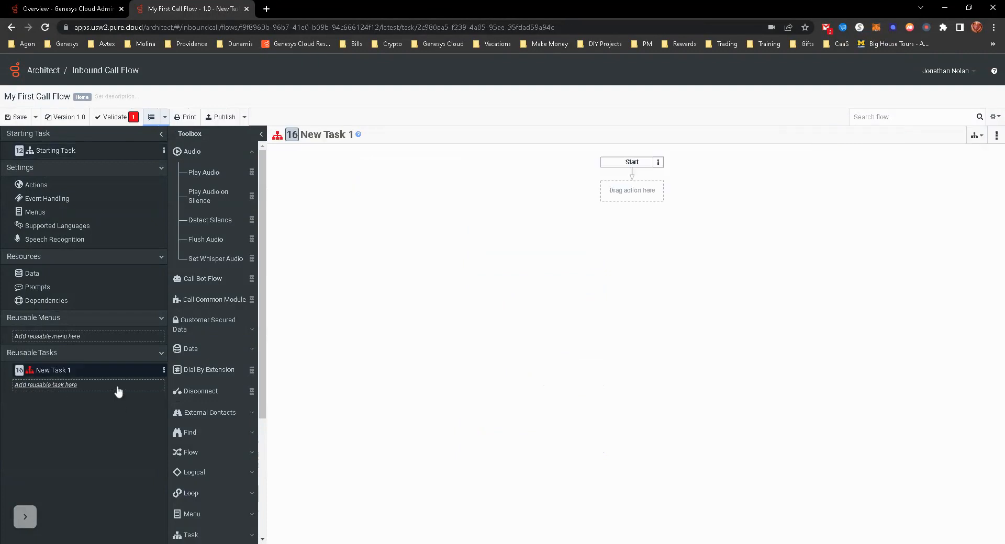
{"action": "left_click", "coordinate": [335, 137]}
{"action": "type", "text": "Schedule ZC"}
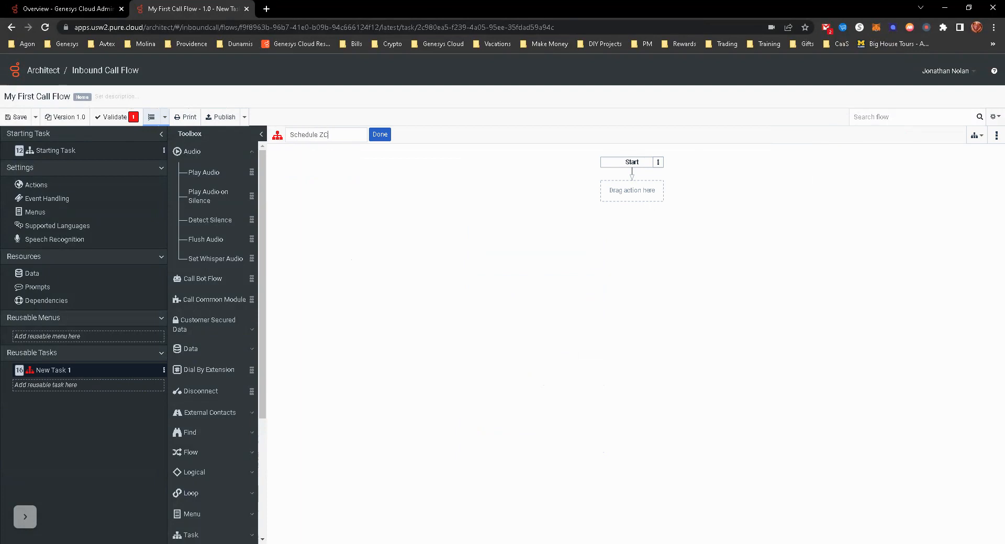
{"action": "key", "text": "BackSpace"}
{"action": "type", "text": "Check"}
{"action": "left_click", "coordinate": [380, 136]}
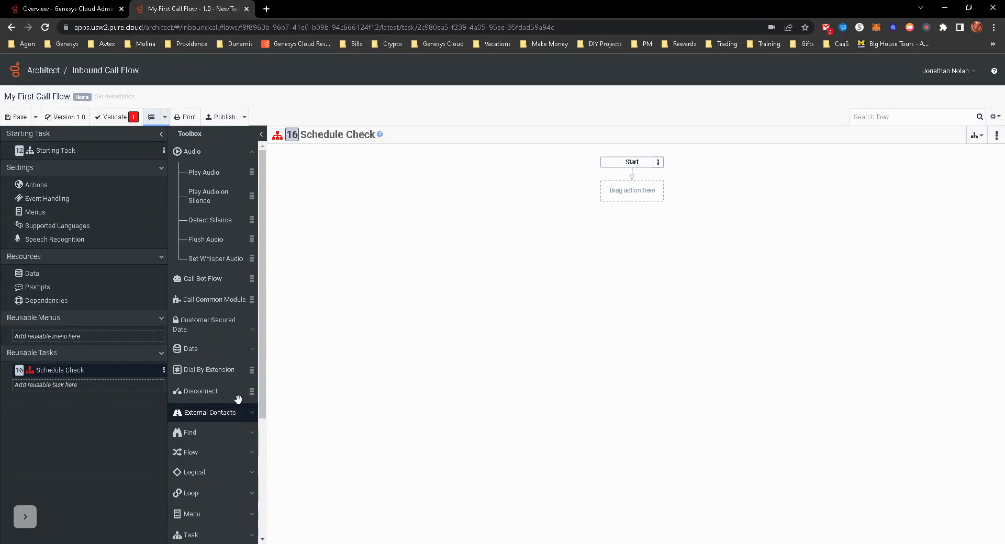
- Add an Evaluate Schedule Group action directly after Start in the Schedule Check task
{"action": "left_click", "coordinate": [618, 200]}
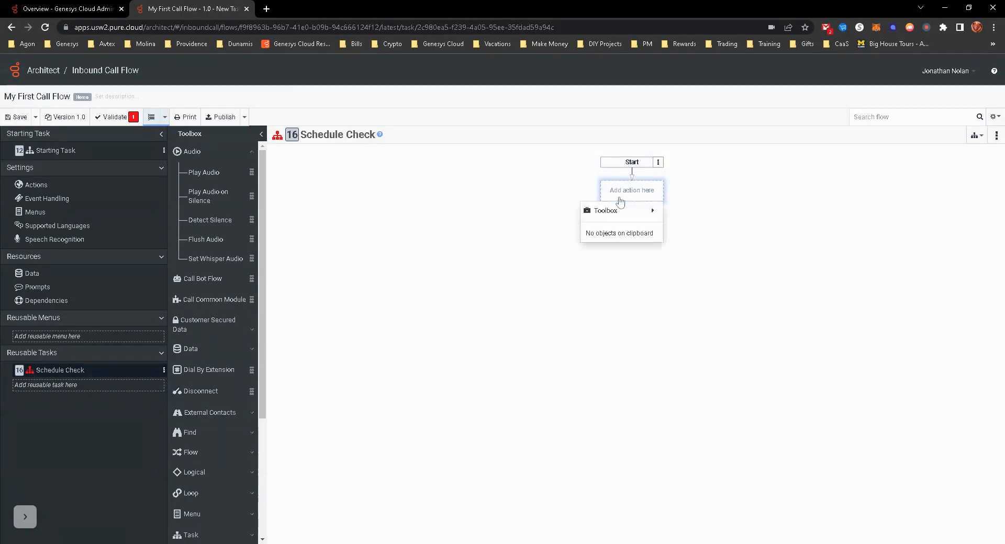
{"action": "mouse_move", "coordinate": [625, 211]}
{"action": "mouse_move", "coordinate": [715, 211]}
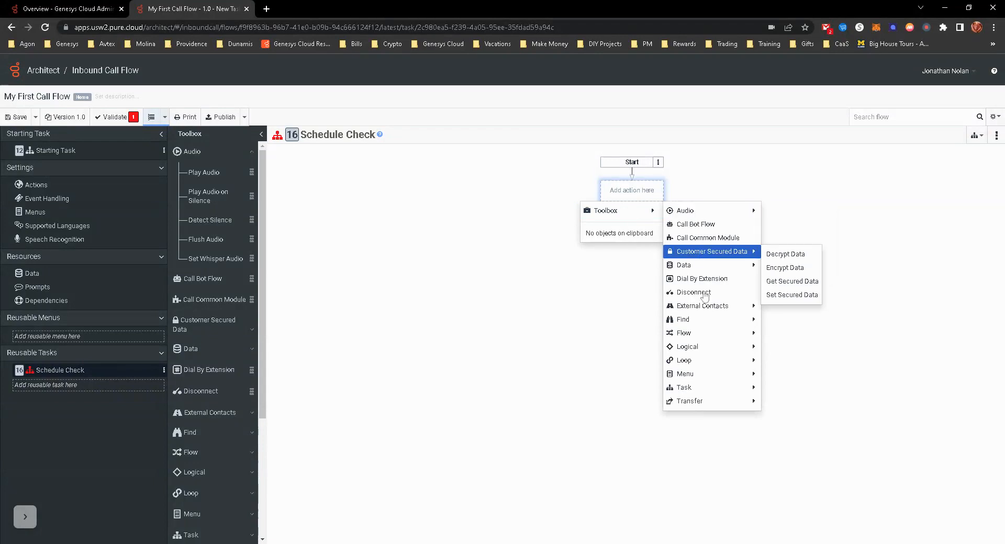
{"action": "mouse_move", "coordinate": [710, 353]}
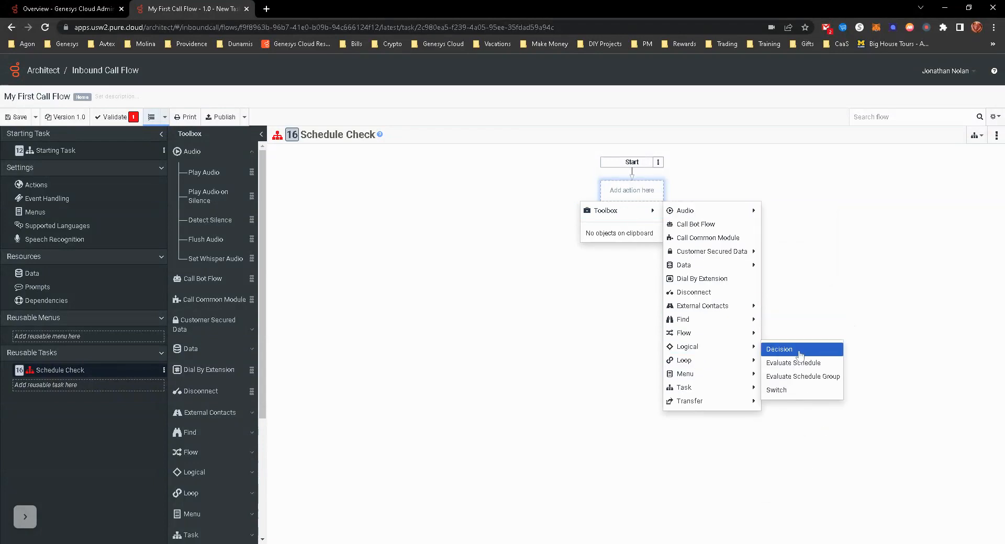
{"action": "left_click", "coordinate": [799, 376]}
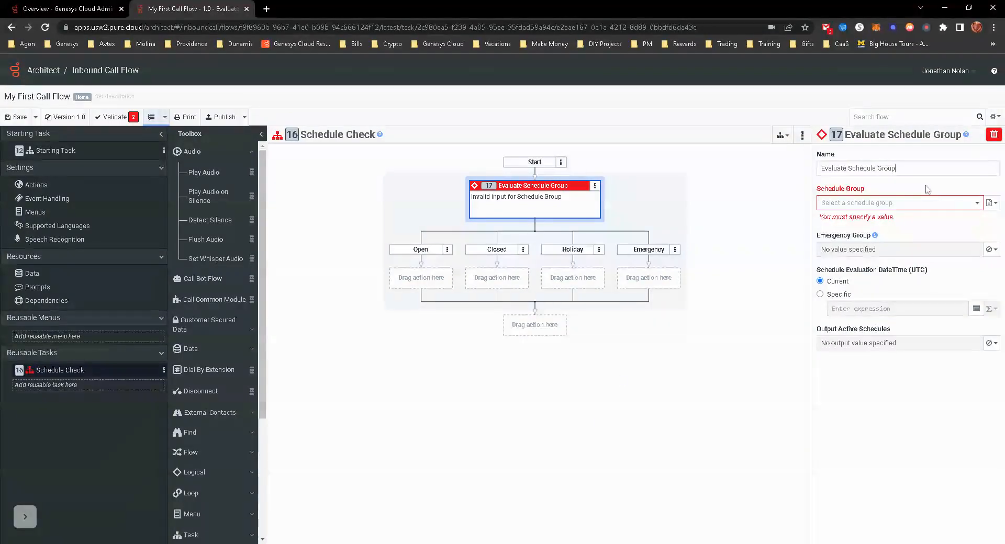
- Set the action's schedule group to Dunamis Consulting and its emergency group to the literal value Dunamis Emergency
{"action": "left_click", "coordinate": [897, 205]}
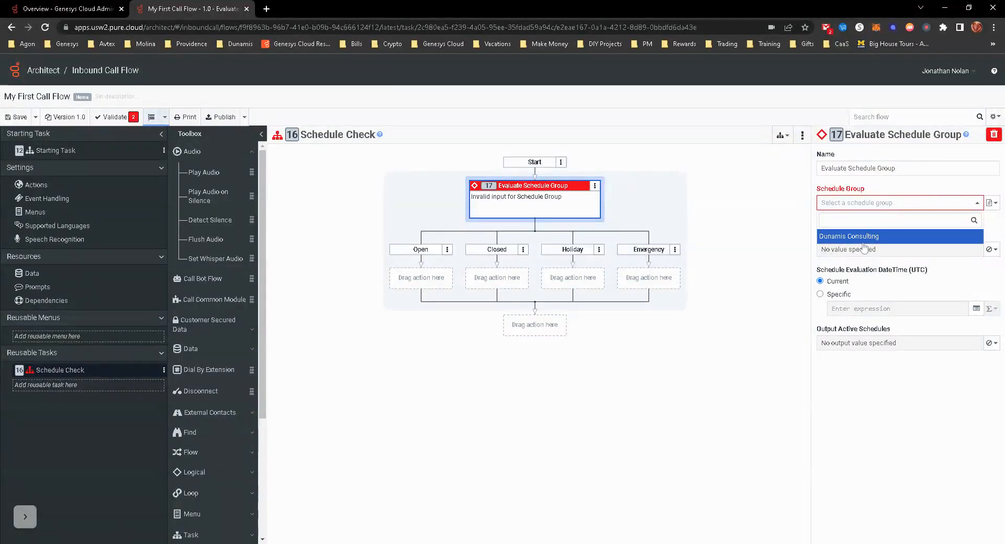
{"action": "left_click", "coordinate": [886, 230]}
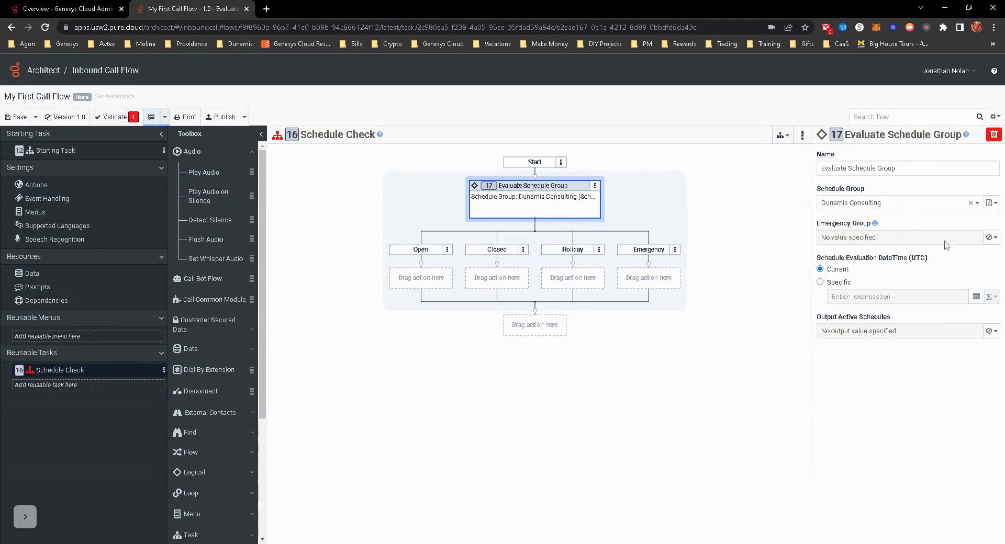
{"action": "left_click", "coordinate": [990, 237]}
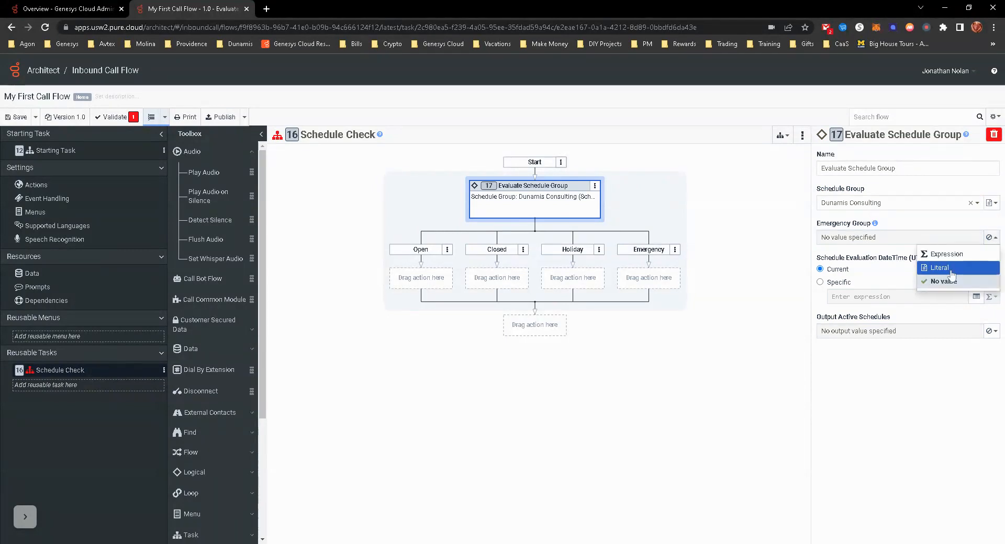
{"action": "left_click", "coordinate": [950, 273]}
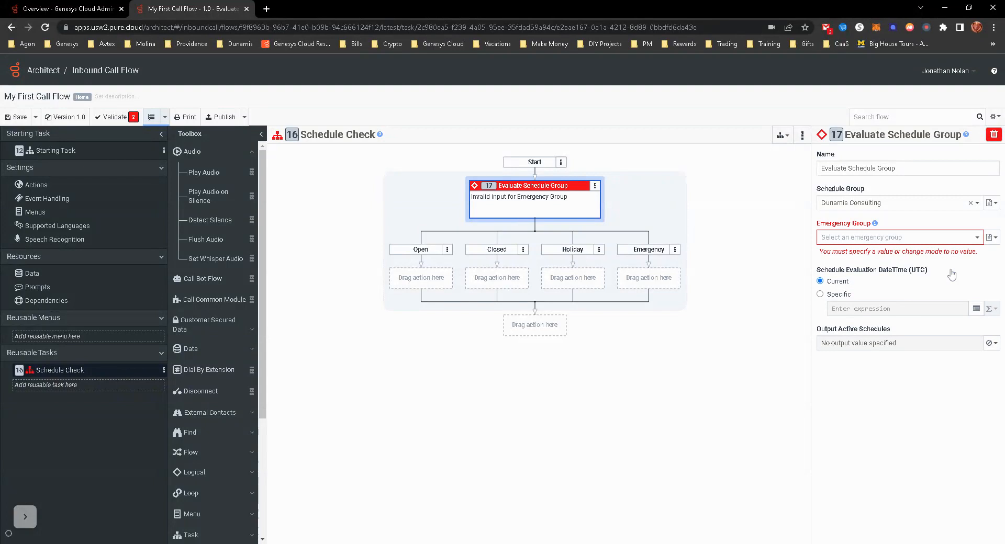
{"action": "left_click", "coordinate": [872, 239]}
{"action": "left_click", "coordinate": [873, 272]}
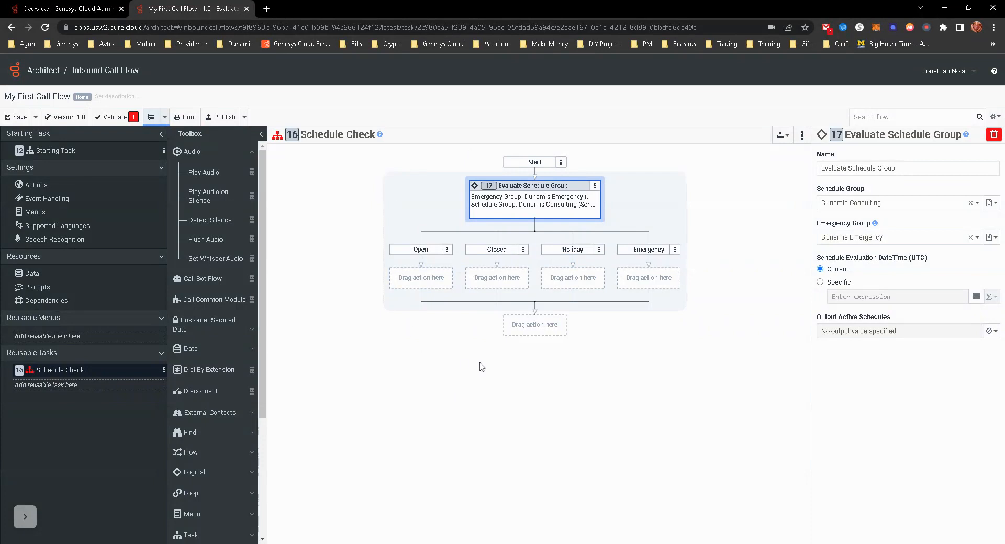
- Add an End Task action to the Open path of the schedule group evaluation
{"action": "left_click", "coordinate": [417, 281]}
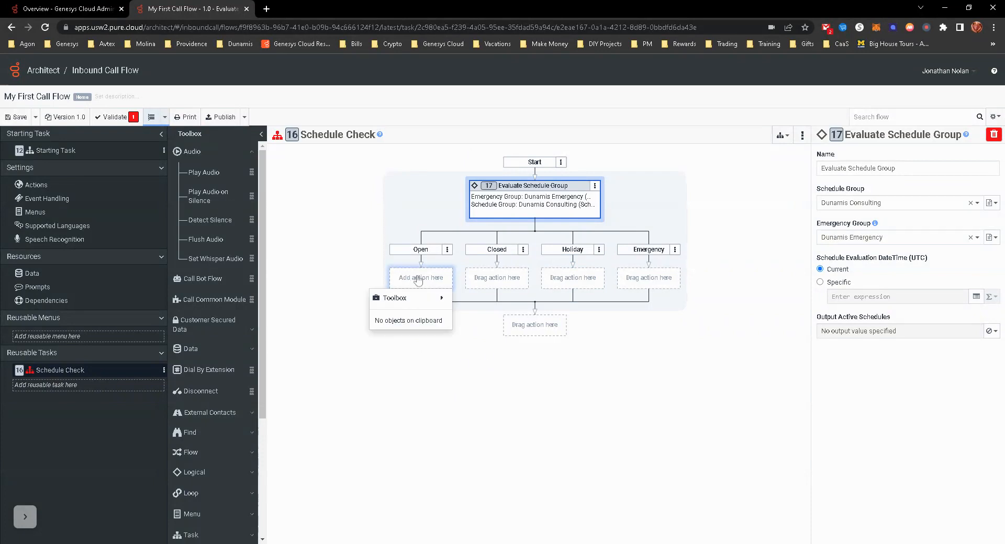
{"action": "mouse_move", "coordinate": [413, 298]}
{"action": "mouse_move", "coordinate": [504, 420]}
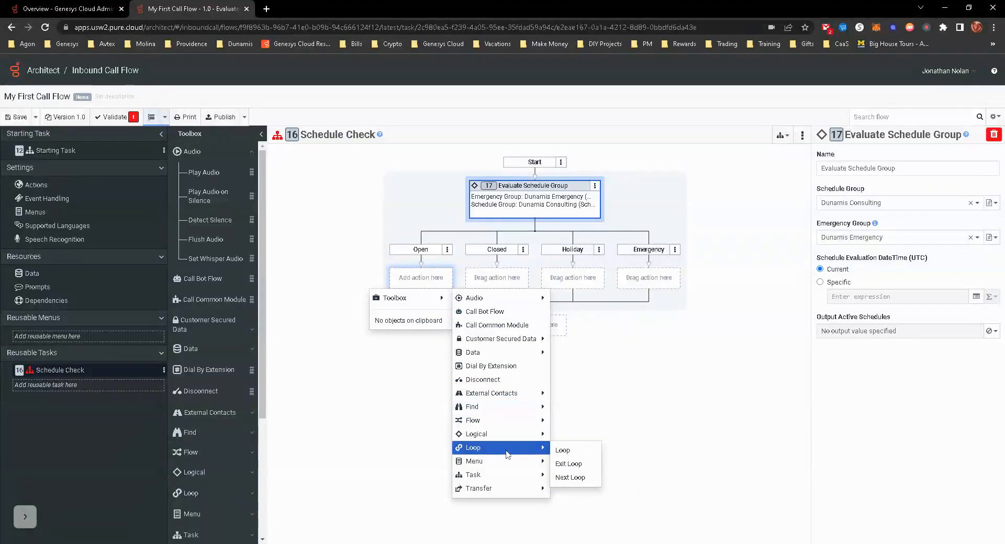
{"action": "mouse_move", "coordinate": [498, 475]}
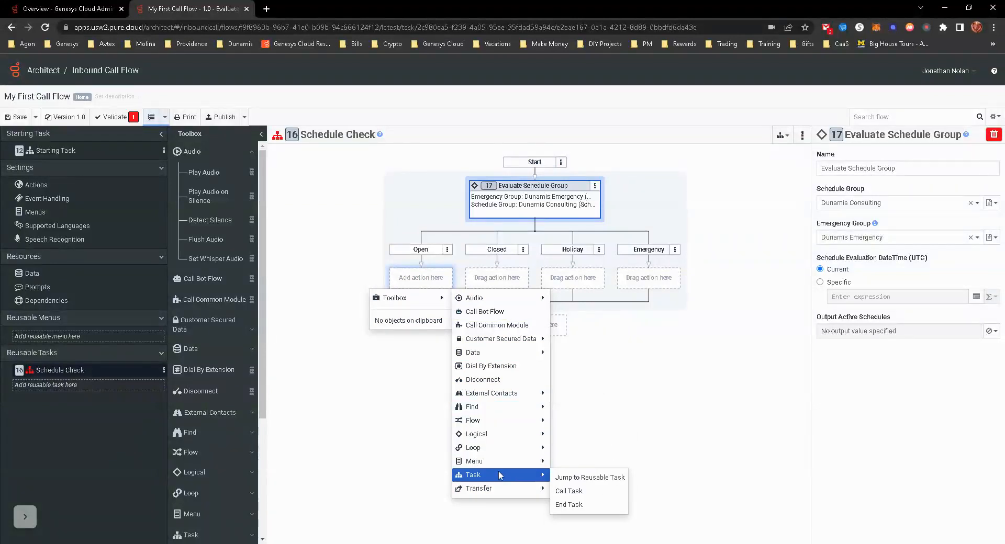
{"action": "left_click", "coordinate": [581, 506]}
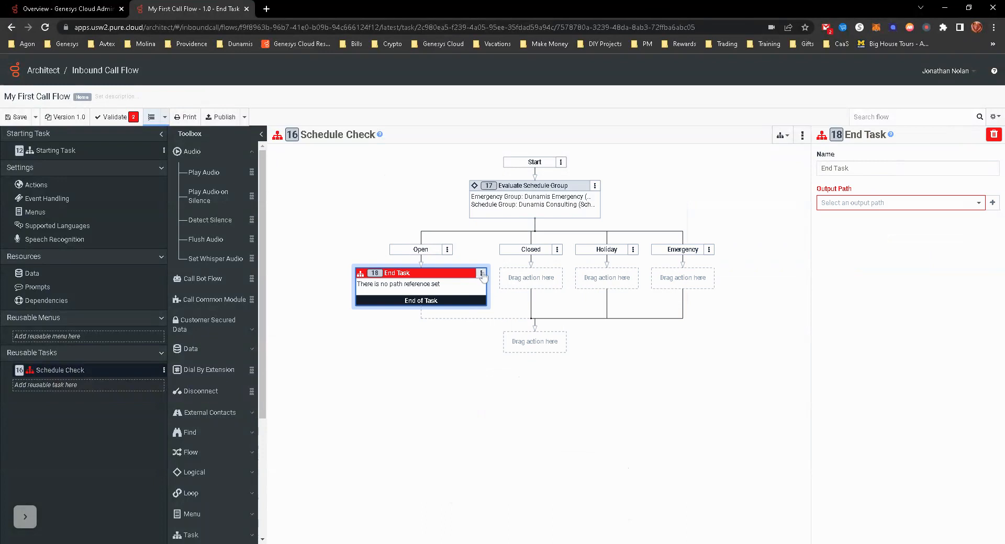
- Copy the Open path's End Task action and paste it into the Closed, Holiday and Emergency paths
{"action": "left_click", "coordinate": [480, 273]}
{"action": "left_click", "coordinate": [424, 333]}
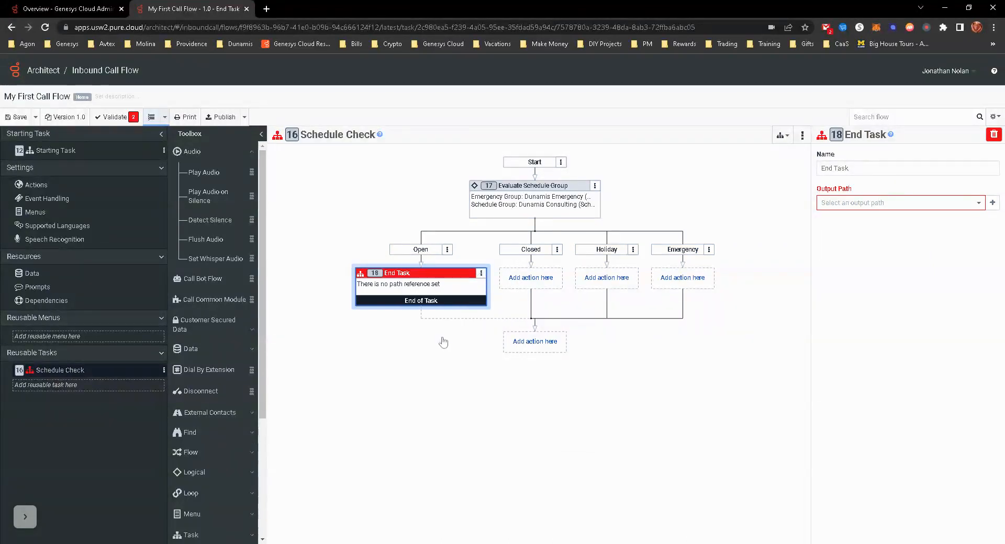
{"action": "left_click", "coordinate": [539, 281]}
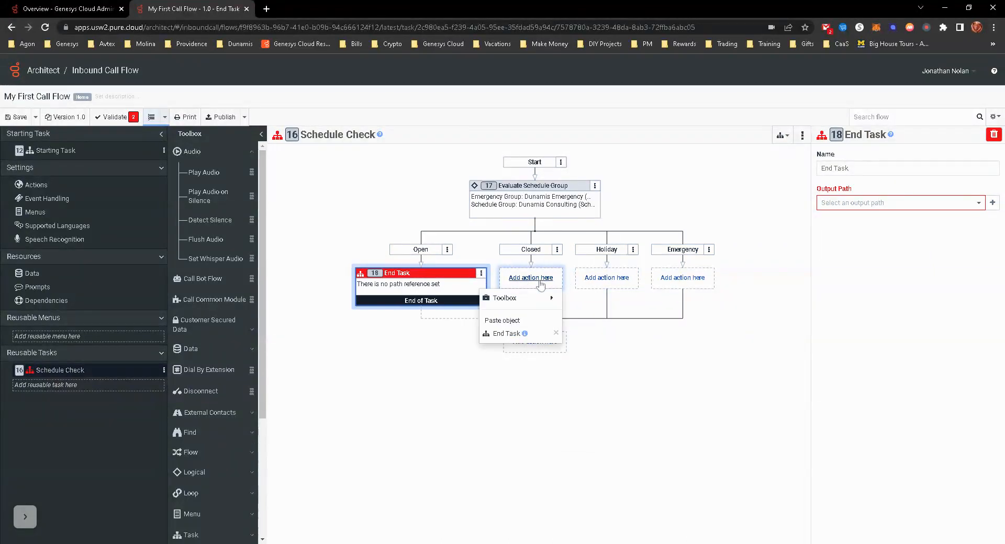
{"action": "left_click", "coordinate": [503, 334]}
{"action": "left_click", "coordinate": [641, 278]}
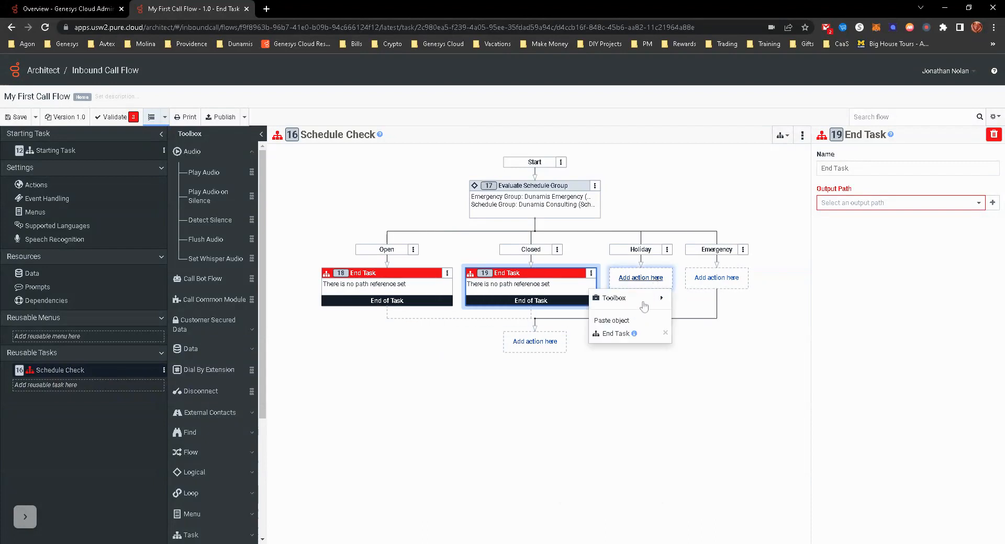
{"action": "left_click", "coordinate": [633, 335]}
{"action": "left_click", "coordinate": [751, 278]}
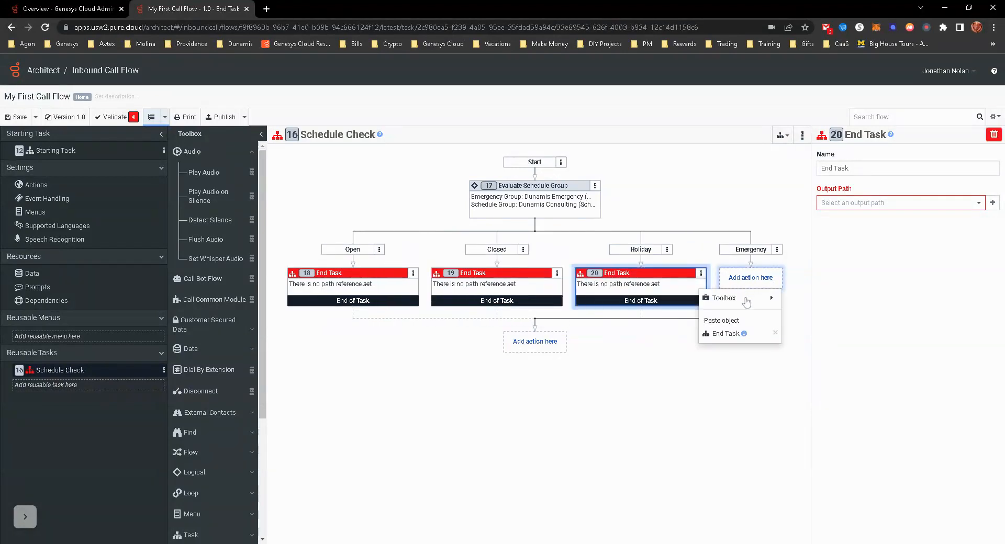
{"action": "left_click", "coordinate": [863, 206]}
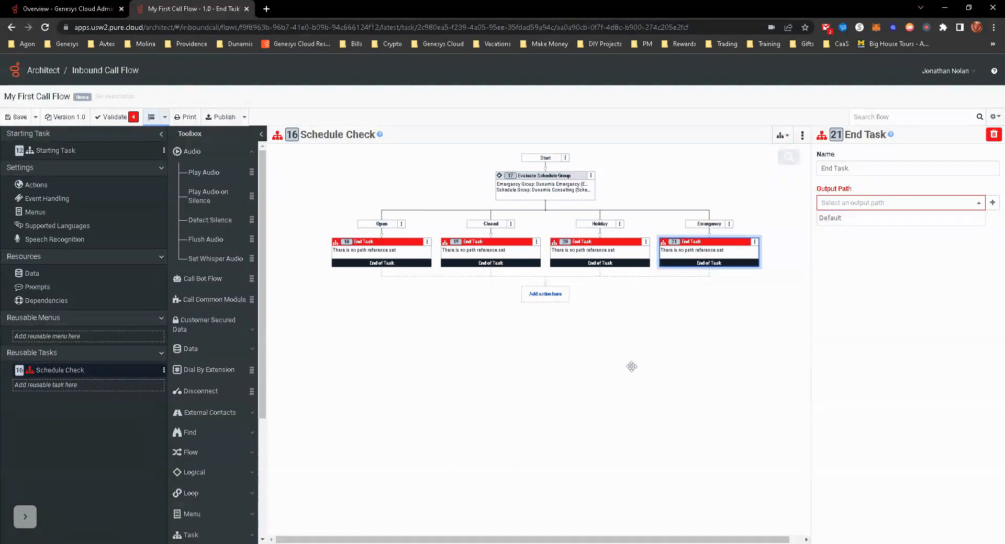
- In the Starting Task, insert a Call Task action between Play Audio and Transfer to ACD
{"action": "left_click", "coordinate": [62, 152]}
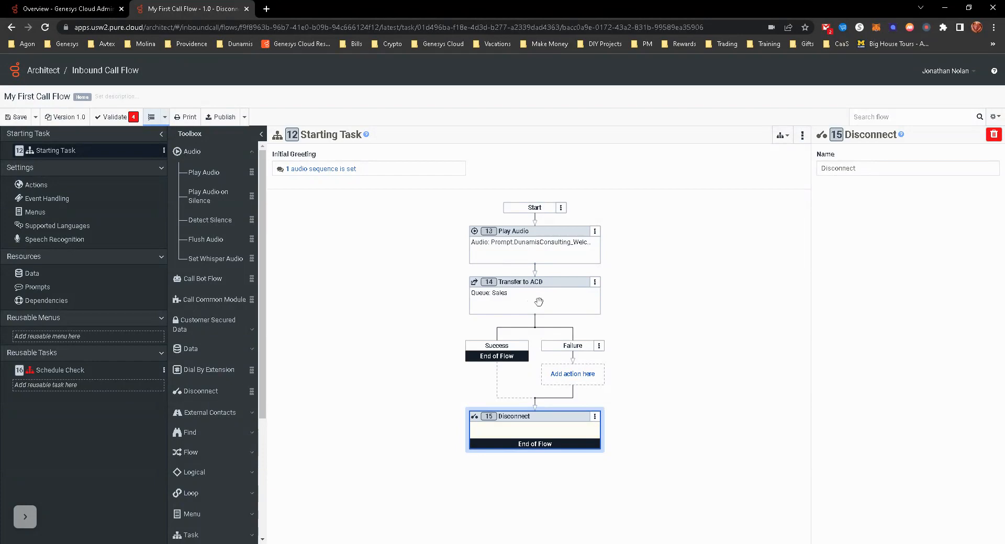
{"action": "left_click", "coordinate": [534, 240]}
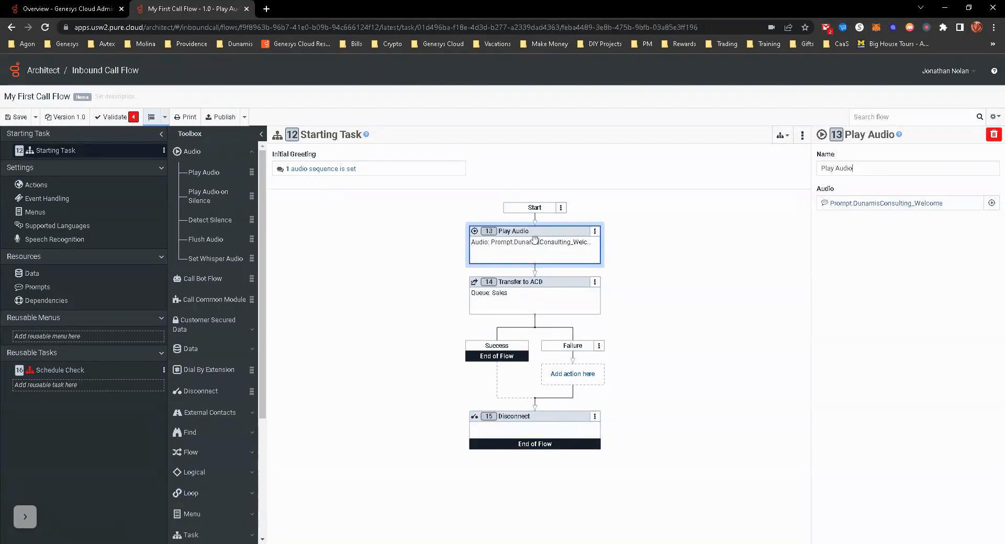
{"action": "right_click", "coordinate": [535, 271]}
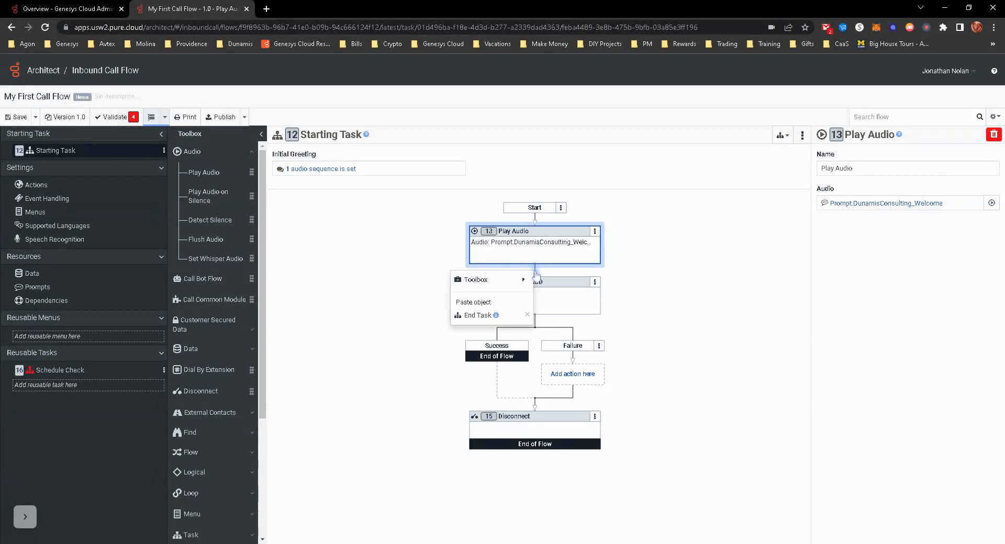
{"action": "mouse_move", "coordinate": [523, 281]}
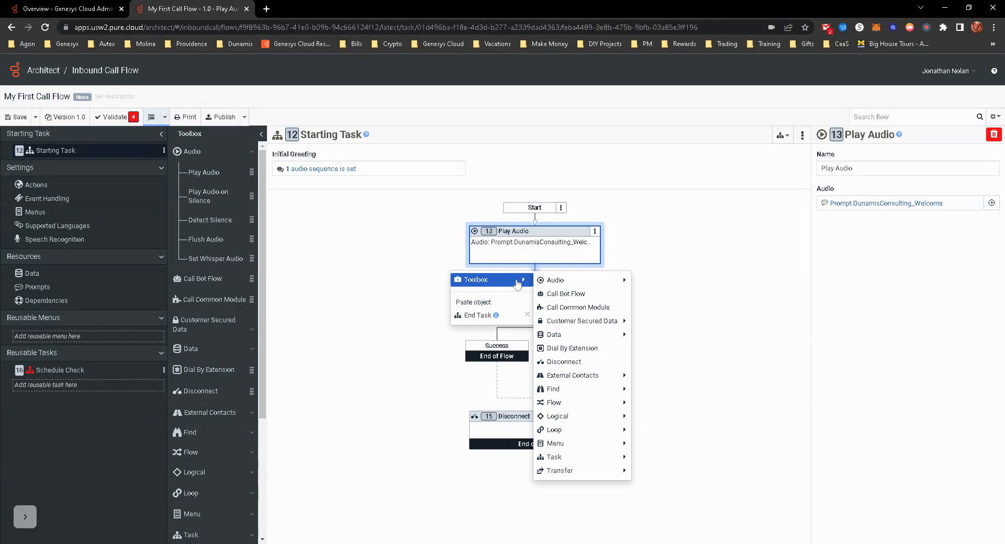
{"action": "mouse_move", "coordinate": [586, 460]}
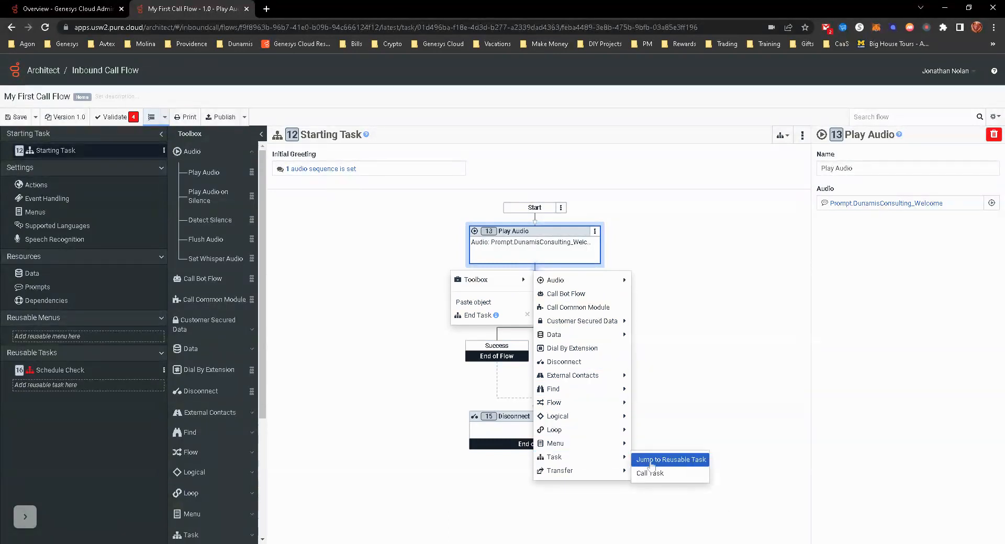
{"action": "left_click", "coordinate": [657, 476]}
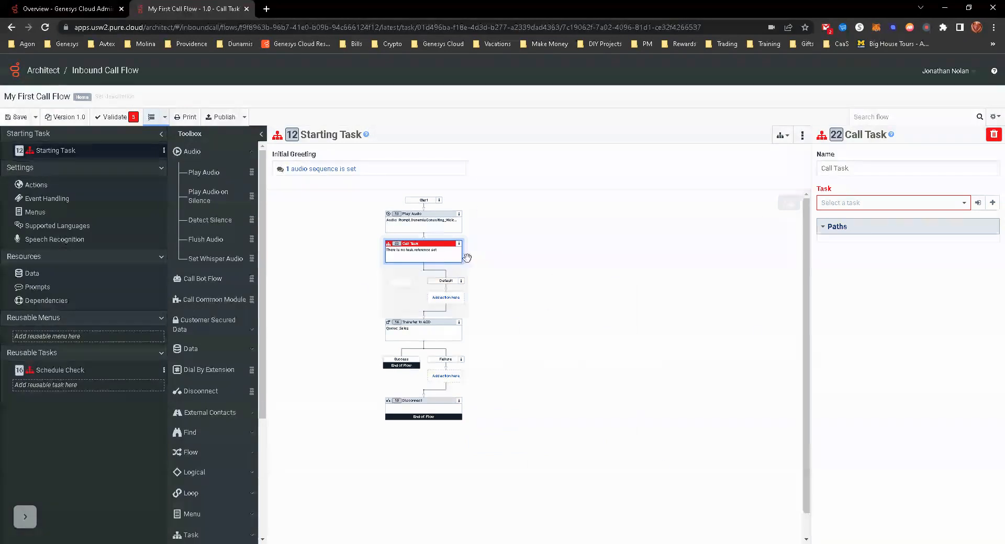
- Set the new Call Task action to call the Schedule Check task
{"action": "left_click", "coordinate": [779, 202]}
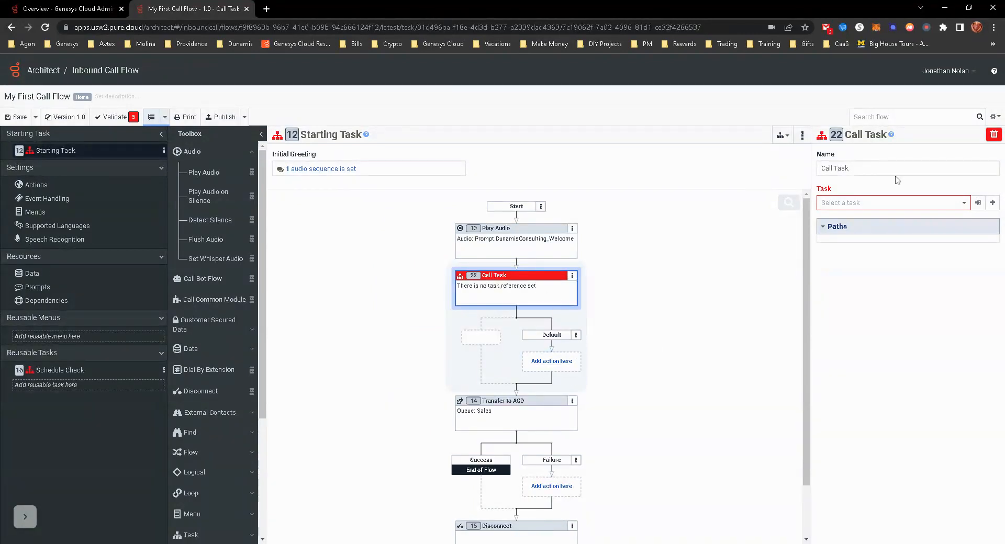
{"action": "left_click", "coordinate": [901, 204]}
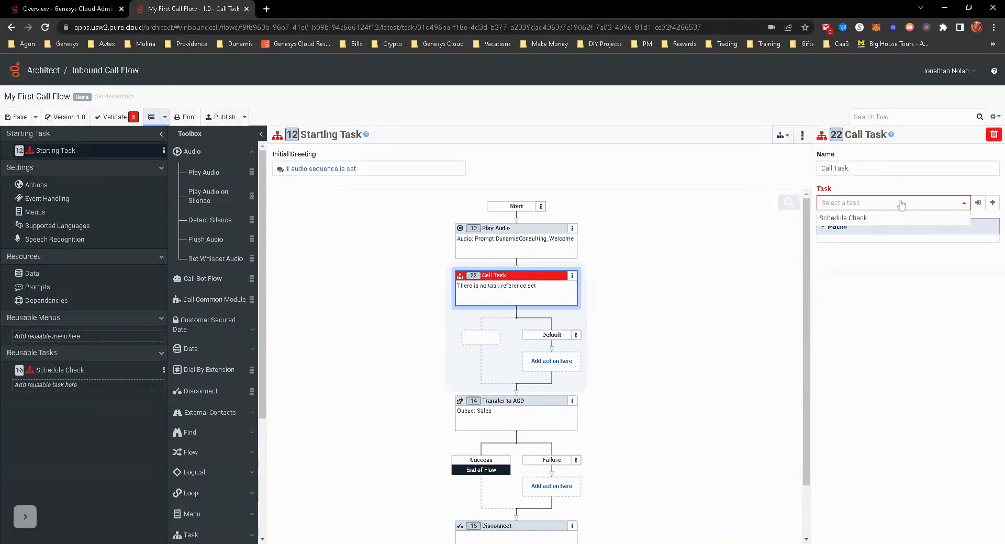
{"action": "left_click", "coordinate": [863, 218]}
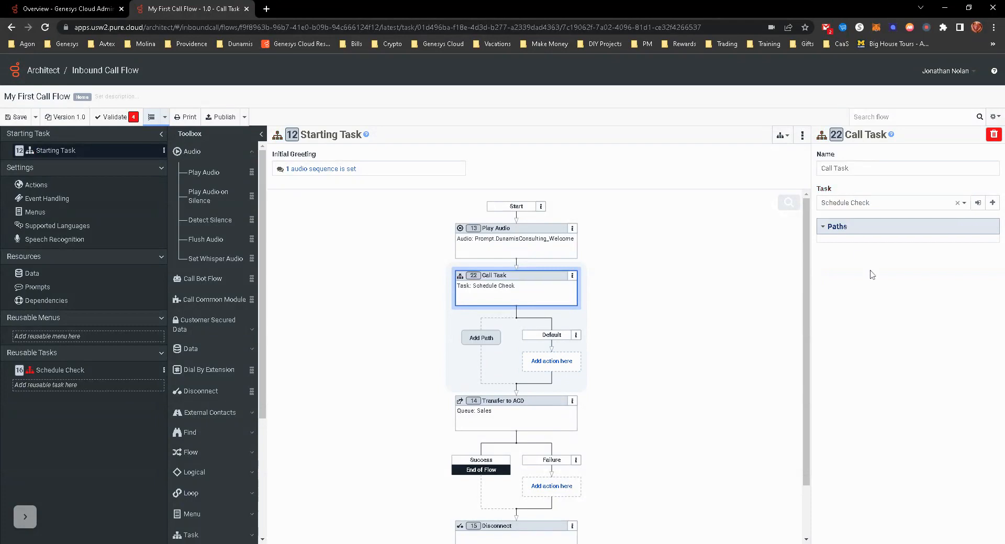
- Create the output paths Open, Closed, Holiday and Emergency for the Schedule Check task from the Call Task action
{"action": "left_click", "coordinate": [480, 339]}
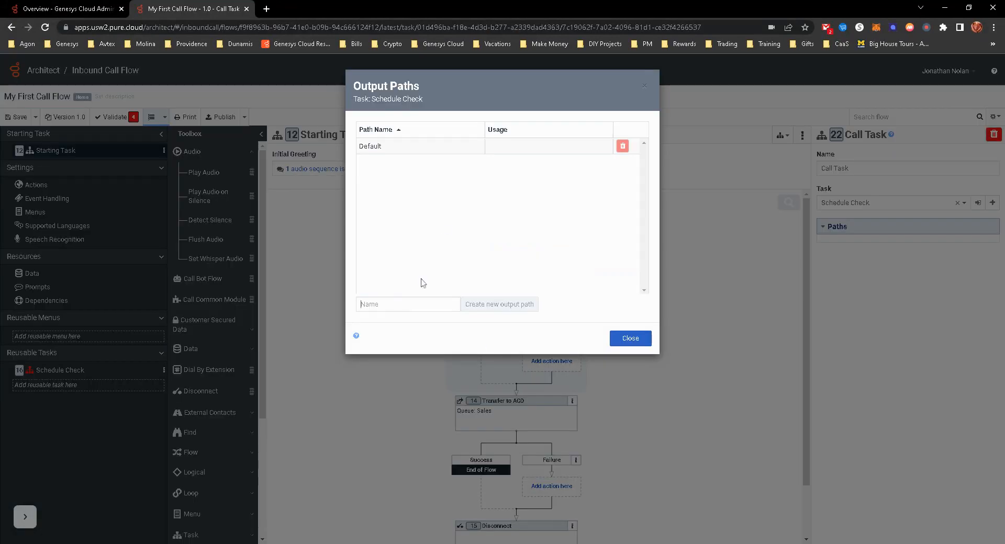
{"action": "type", "text": "Open"}
{"action": "left_click", "coordinate": [497, 305]}
{"action": "type", "text": "Closed"}
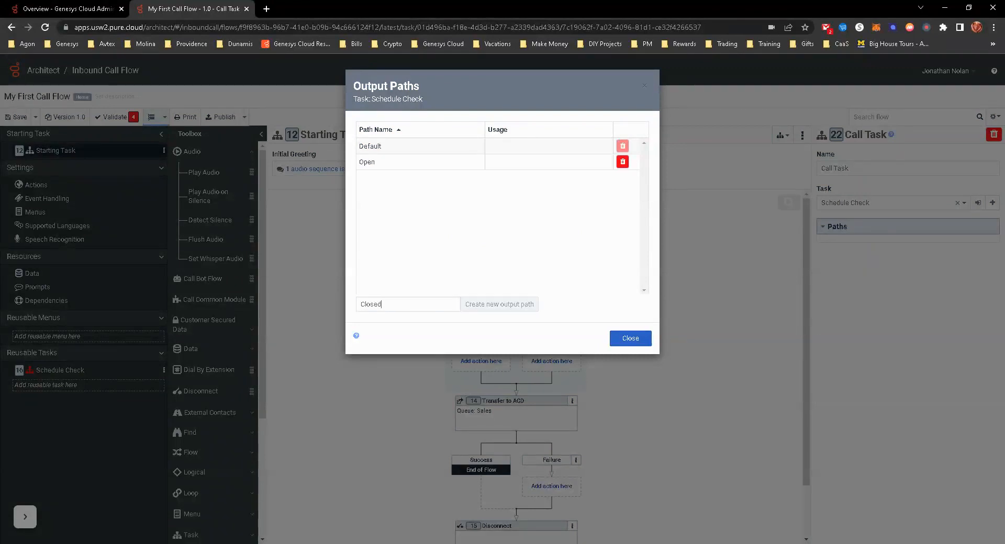
{"action": "left_click", "coordinate": [499, 305]}
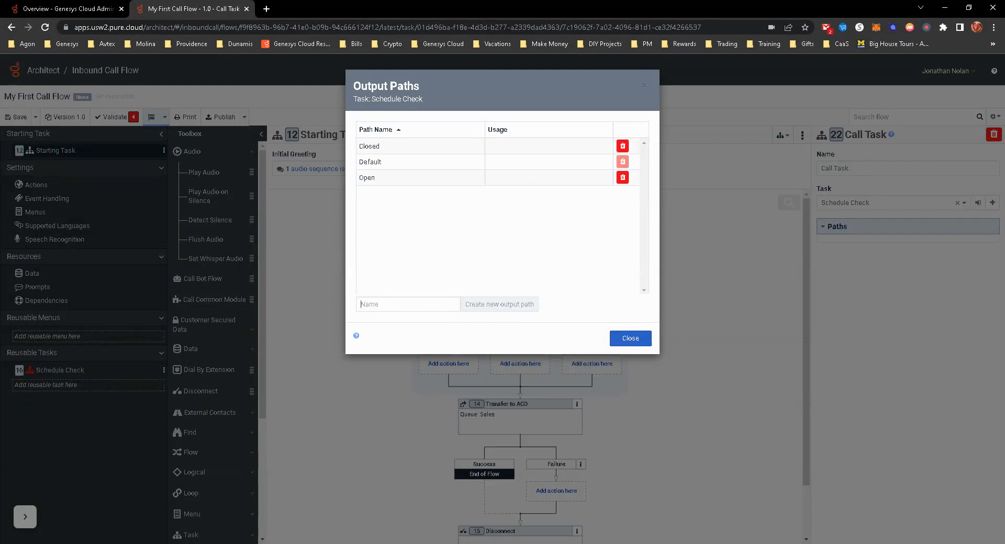
{"action": "type", "text": "Holiday"}
{"action": "left_click", "coordinate": [489, 305]}
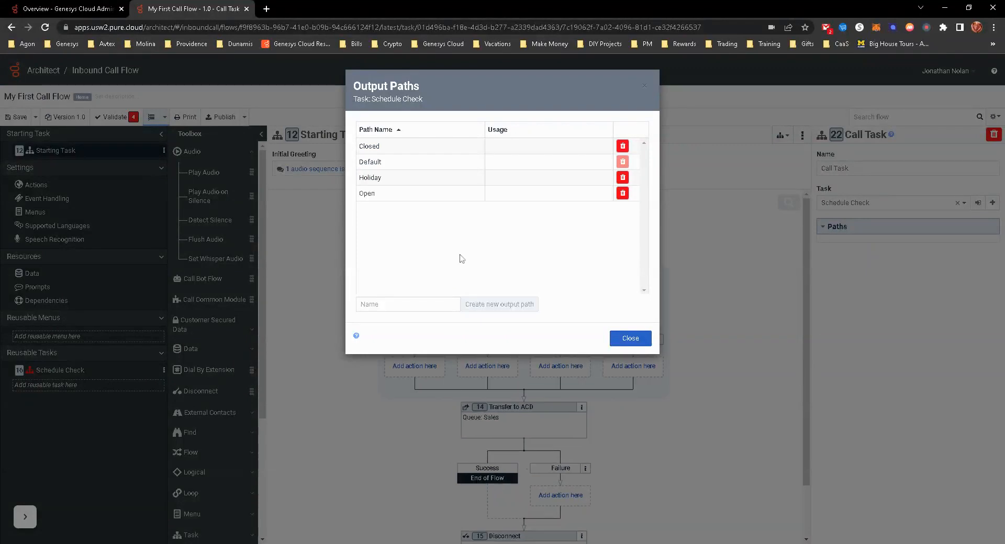
{"action": "type", "text": "Emergency"}
{"action": "left_click", "coordinate": [504, 306]}
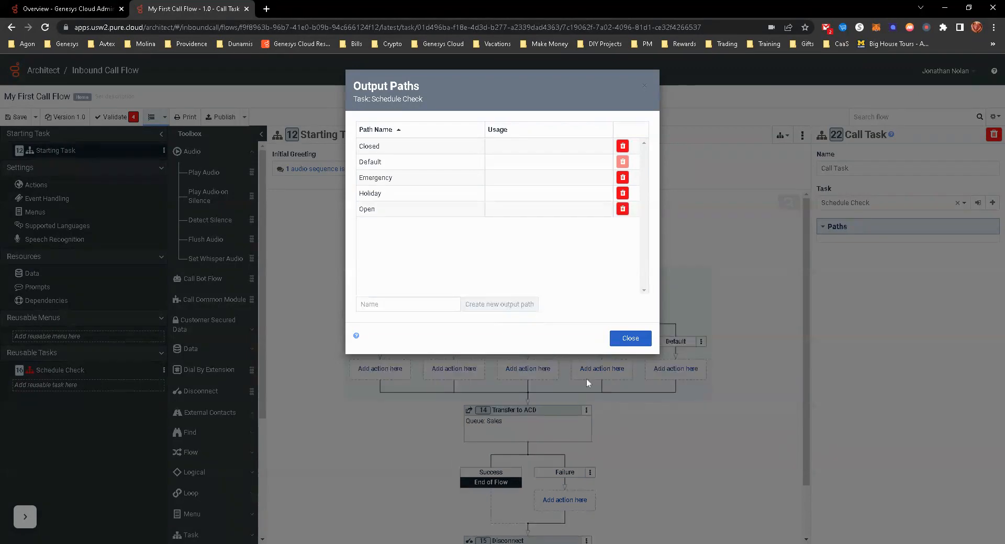
{"action": "left_click", "coordinate": [632, 339]}
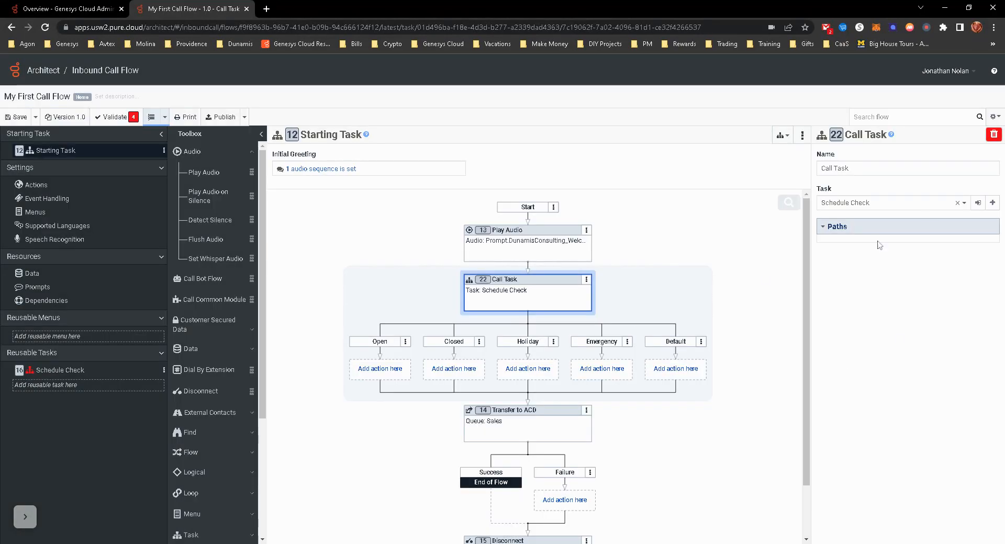
- In the Schedule Check task, set the Emergency branch's End Task output path to Emergency and the Holiday branch's to Holiday
{"action": "left_click", "coordinate": [53, 370]}
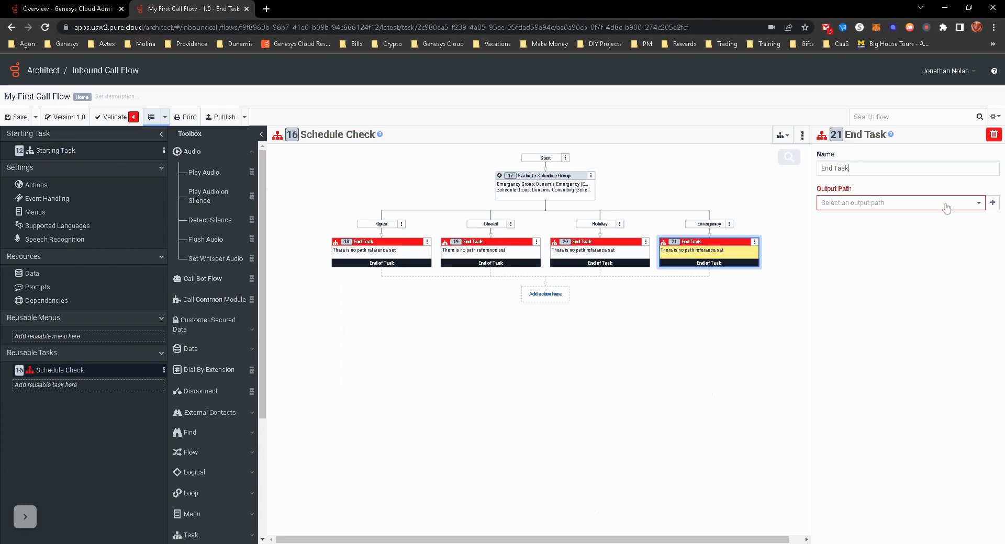
{"action": "left_click", "coordinate": [917, 209]}
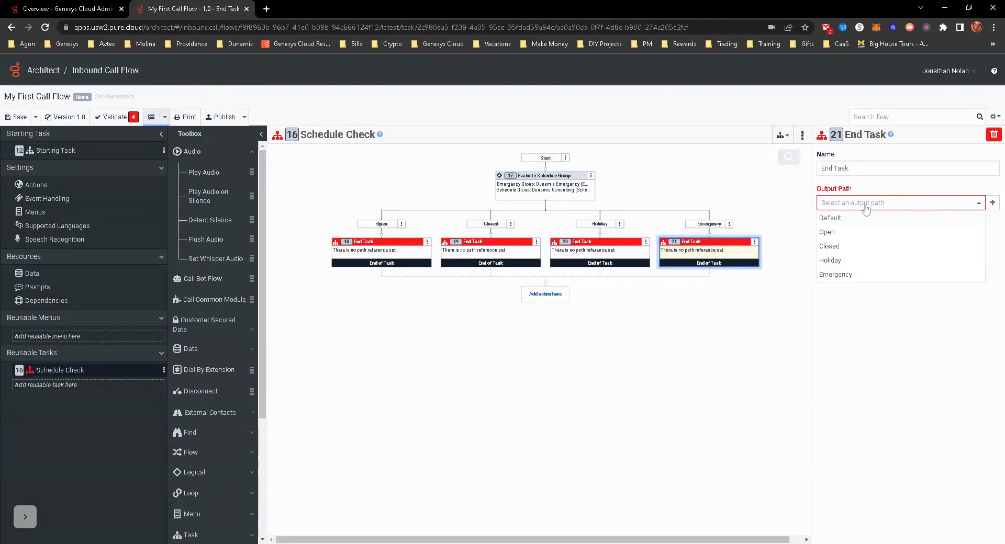
{"action": "left_click", "coordinate": [837, 274]}
{"action": "left_click", "coordinate": [577, 252]}
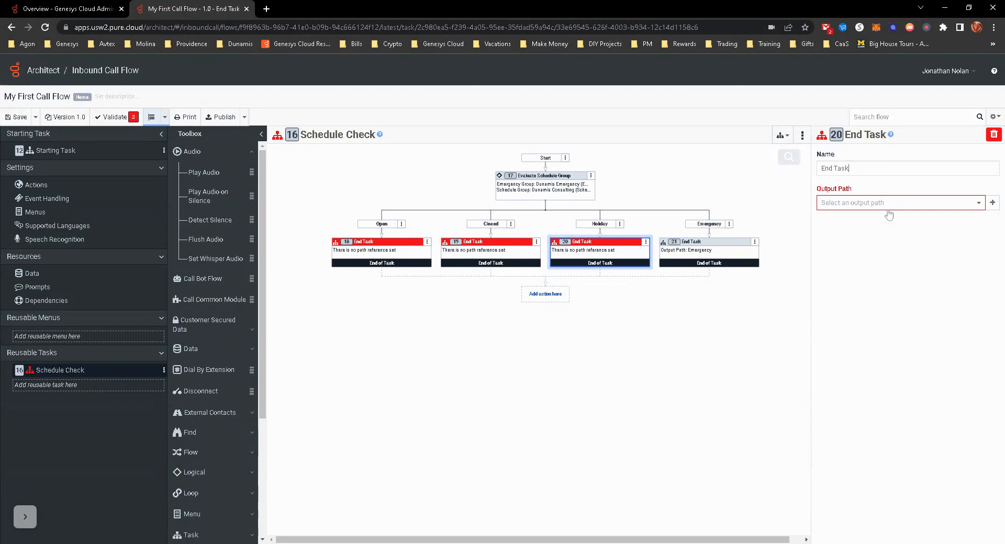
{"action": "left_click", "coordinate": [882, 208]}
{"action": "left_click", "coordinate": [840, 263]}
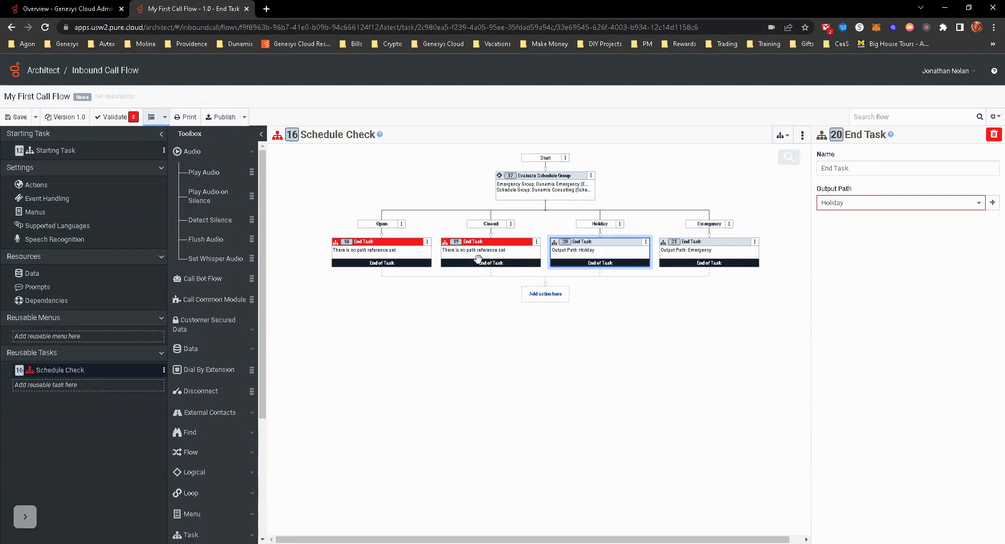
- Set the Closed branch's End Task output path to Closed and the Open branch's to Open
{"action": "left_click", "coordinate": [496, 259]}
{"action": "left_click", "coordinate": [843, 208]}
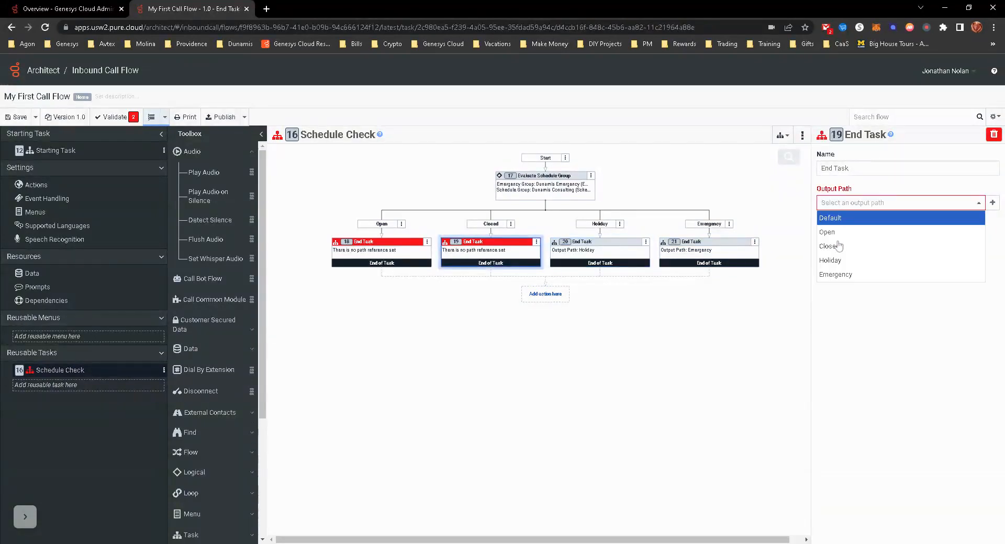
{"action": "left_click", "coordinate": [830, 247]}
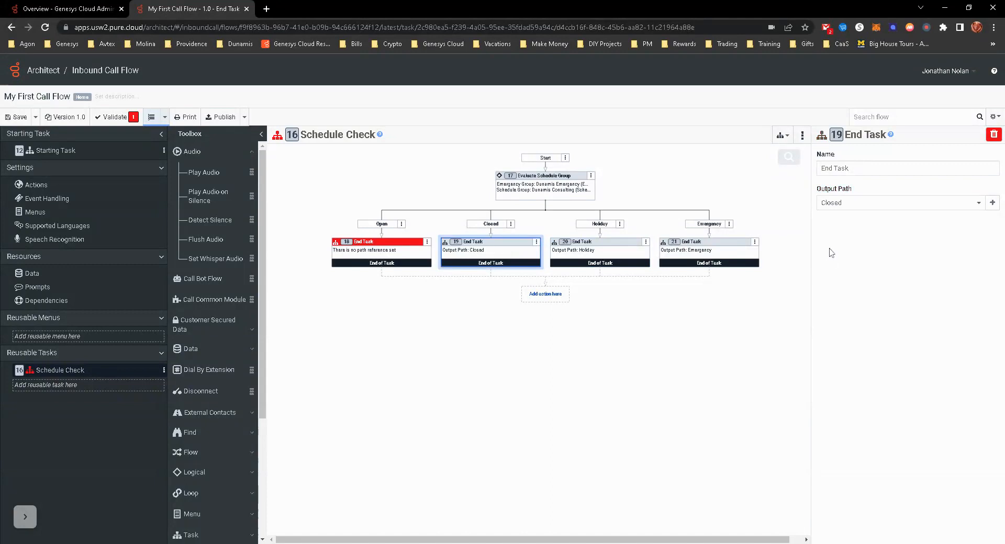
{"action": "left_click", "coordinate": [370, 256]}
{"action": "left_click", "coordinate": [833, 208]}
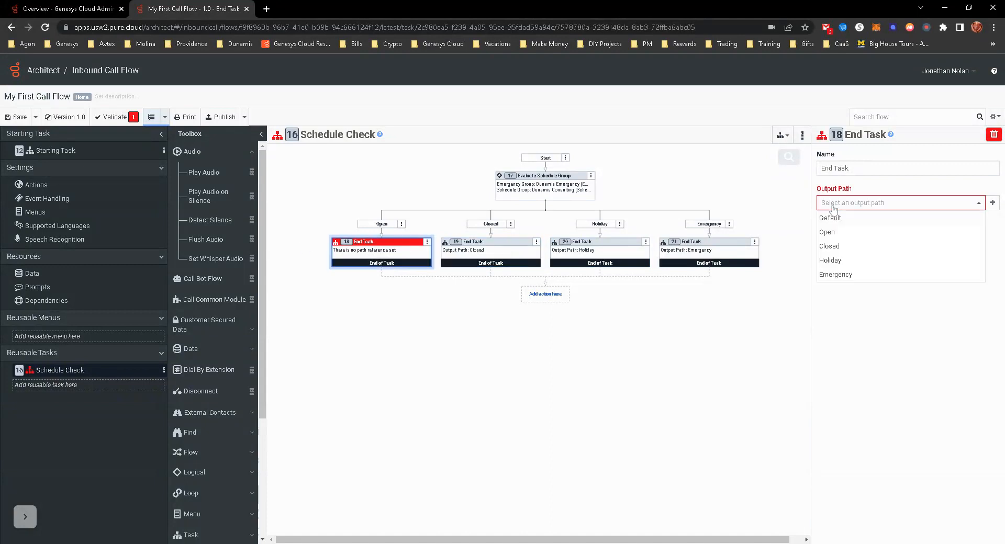
{"action": "left_click", "coordinate": [833, 233]}
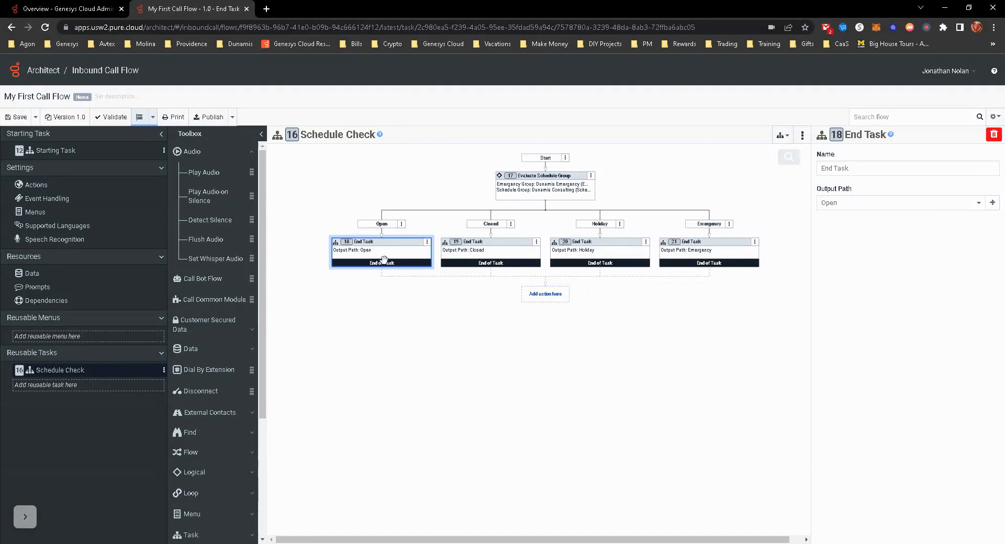
- In the Starting Task, move the Transfer to ACD action into the Open path of the Call Task
{"action": "left_click", "coordinate": [64, 151]}
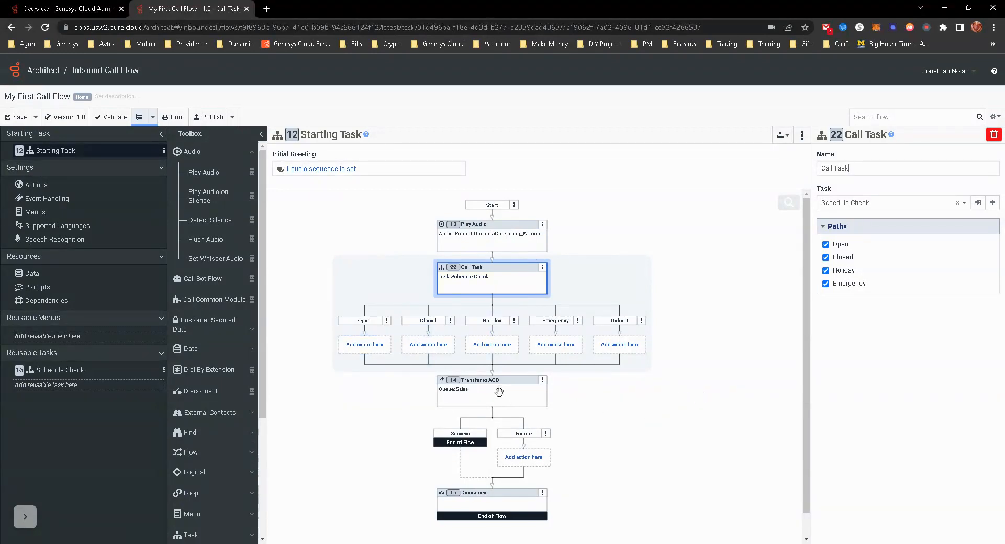
{"action": "left_click_drag", "start_coordinate": [478, 395], "coordinate": [368, 344]}
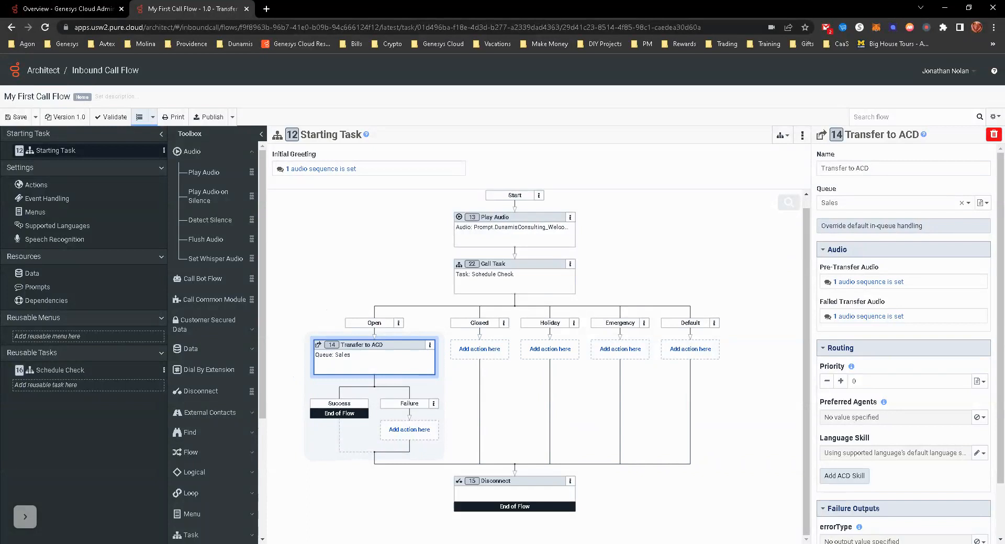
{"action": "right_click", "coordinate": [53, 341]}
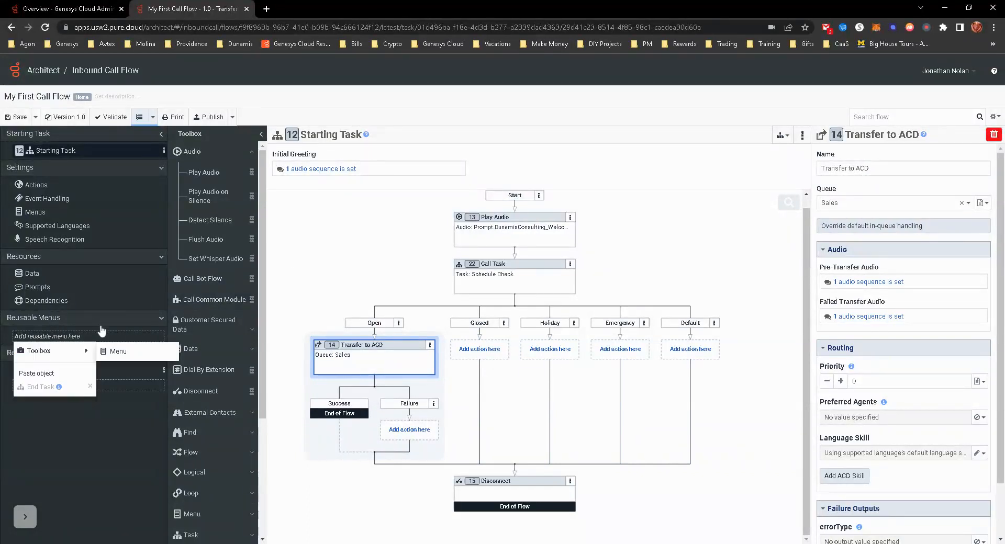
{"action": "left_click", "coordinate": [63, 404]}
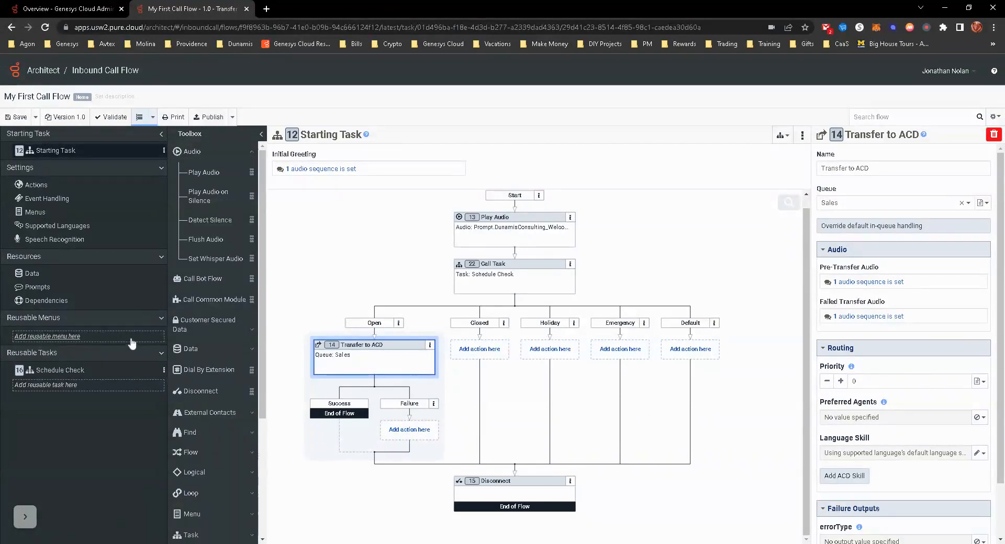
{"action": "left_click", "coordinate": [164, 370]}
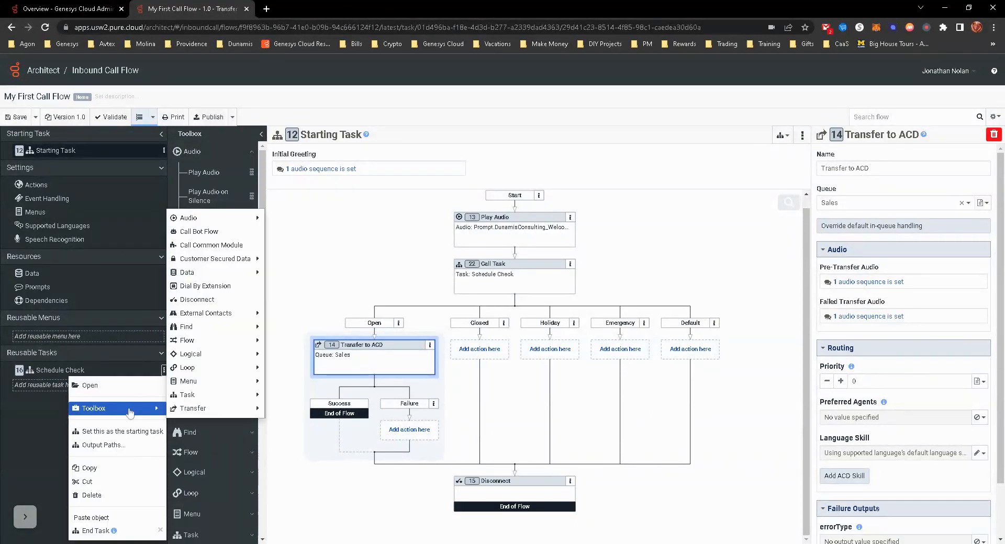
{"action": "left_click", "coordinate": [23, 438]}
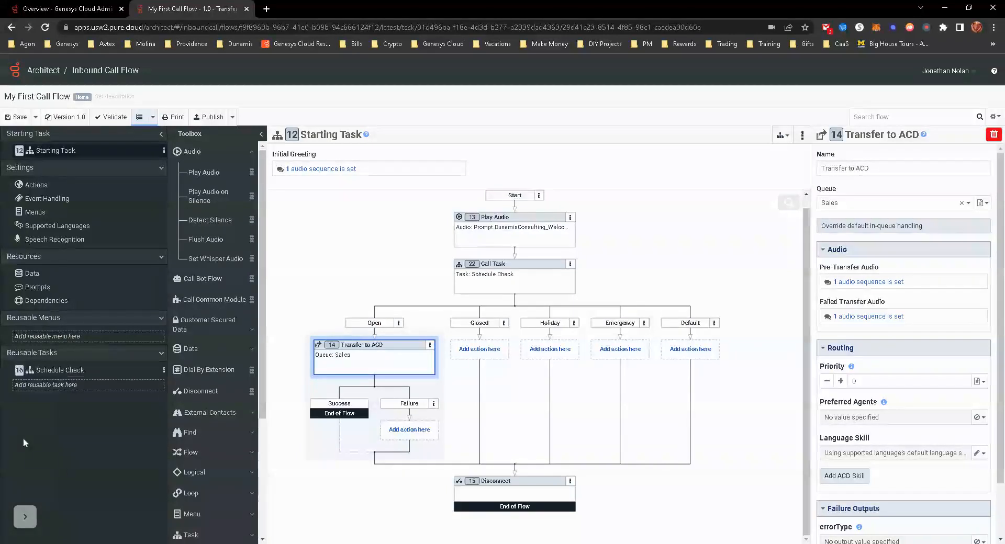
- Add a new reusable menu, set its menu prompt to Prompt.MainMenu and check the prompt's text without changing it
{"action": "right_click", "coordinate": [53, 349]}
{"action": "mouse_move", "coordinate": [51, 352]}
{"action": "left_click", "coordinate": [119, 352]}
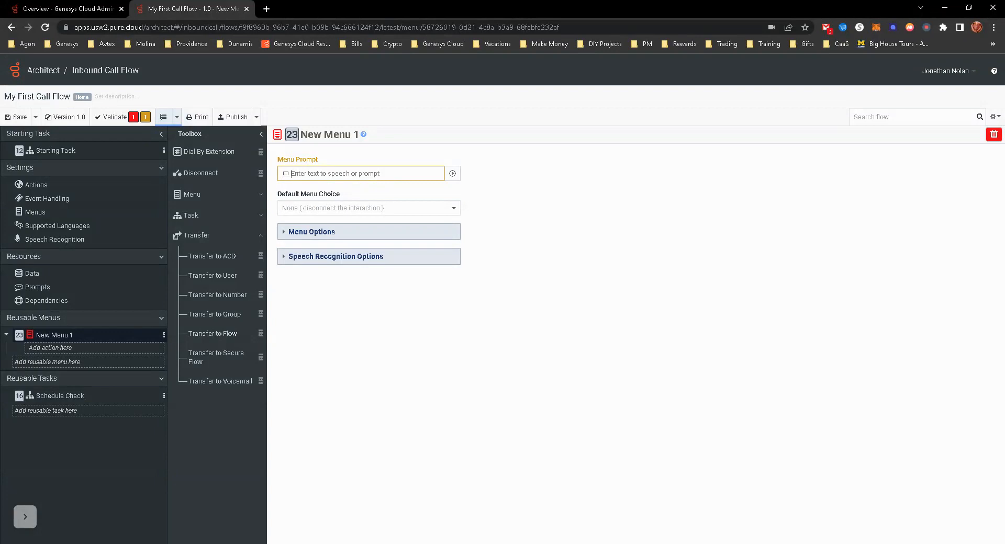
{"action": "type", "text": "main"}
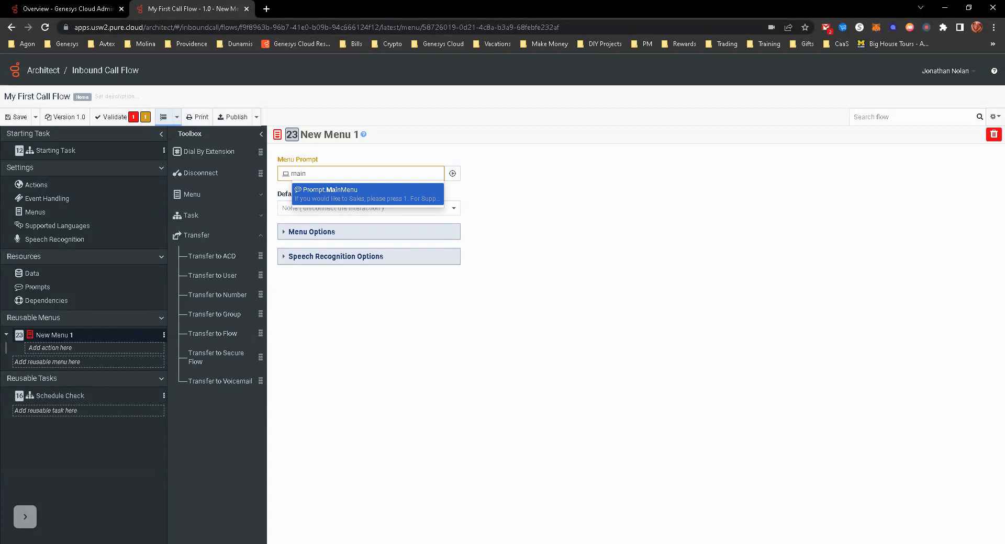
{"action": "left_click", "coordinate": [342, 193]}
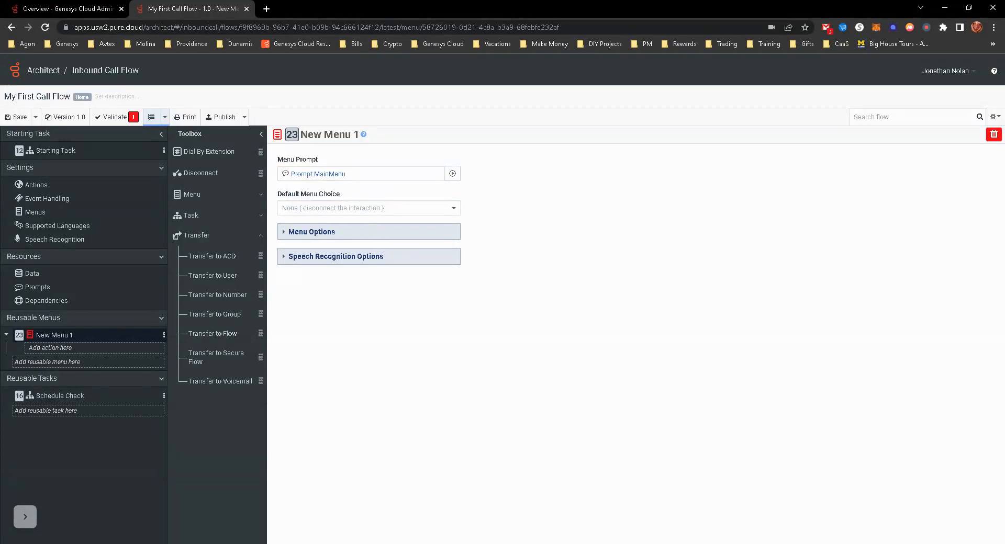
{"action": "left_click", "coordinate": [331, 174]}
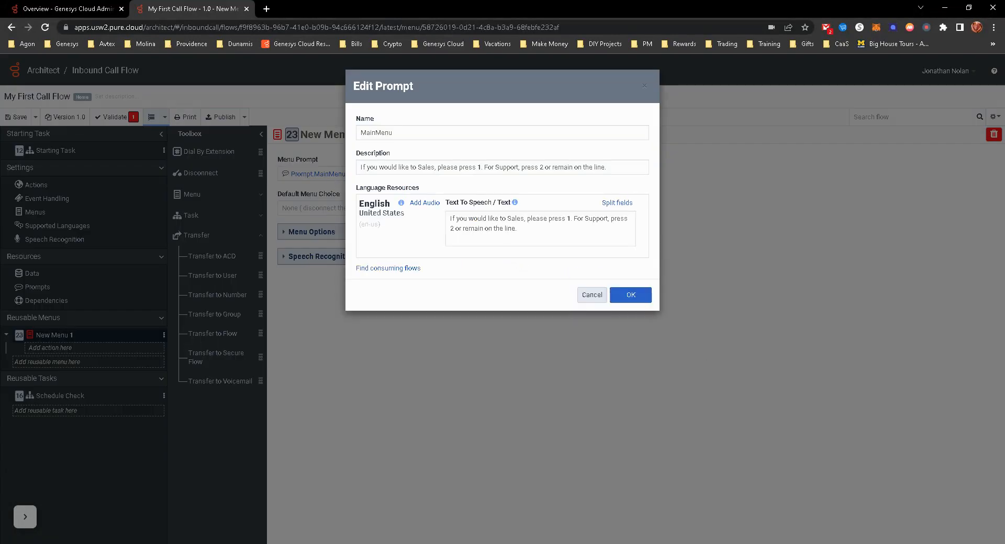
{"action": "left_click", "coordinate": [591, 295]}
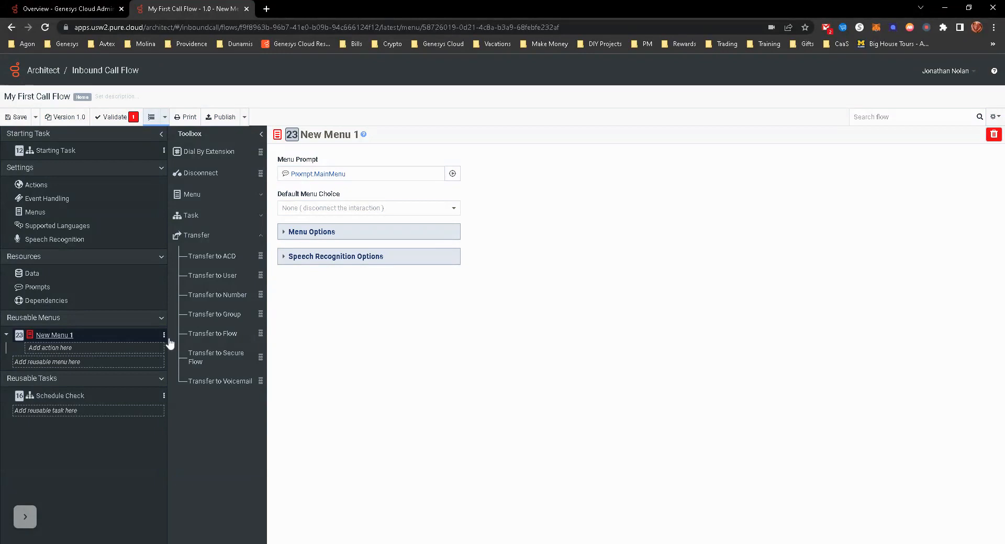
- Add two tasks as menu choices under the new reusable menu
{"action": "left_click", "coordinate": [205, 216]}
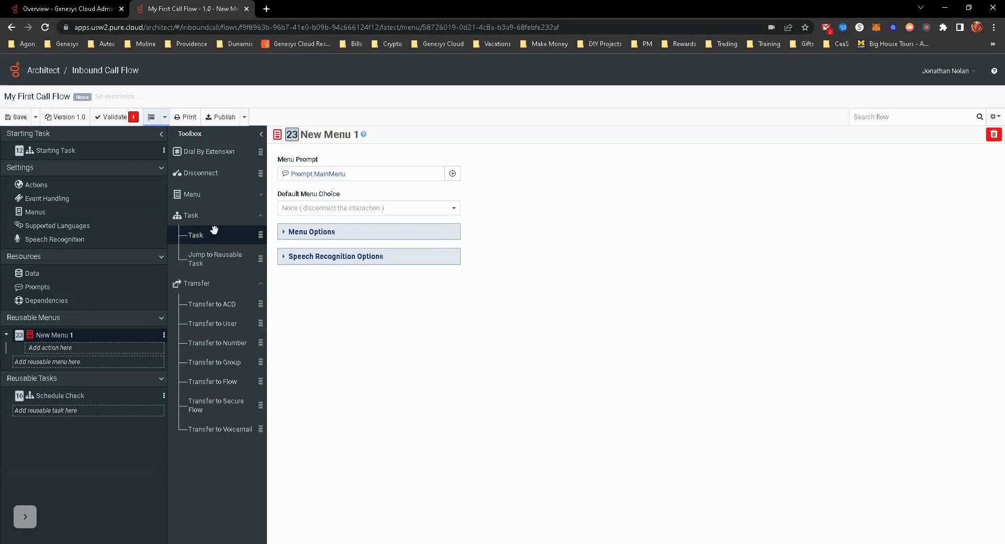
{"action": "left_click_drag", "start_coordinate": [198, 234], "coordinate": [72, 347]}
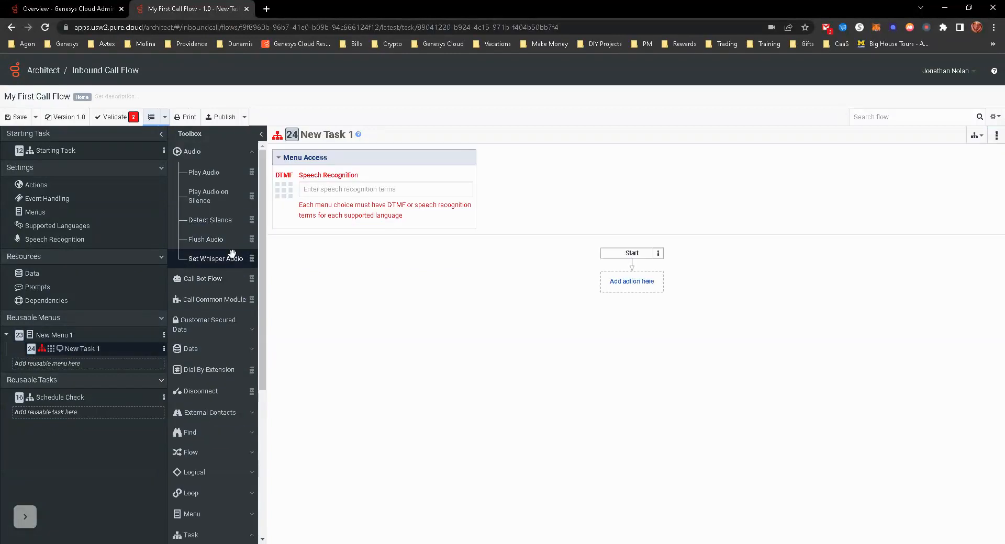
{"action": "scroll", "coordinate": [224, 381], "scroll_direction": "down", "scroll_amount": 5}
{"action": "left_click", "coordinate": [209, 380]}
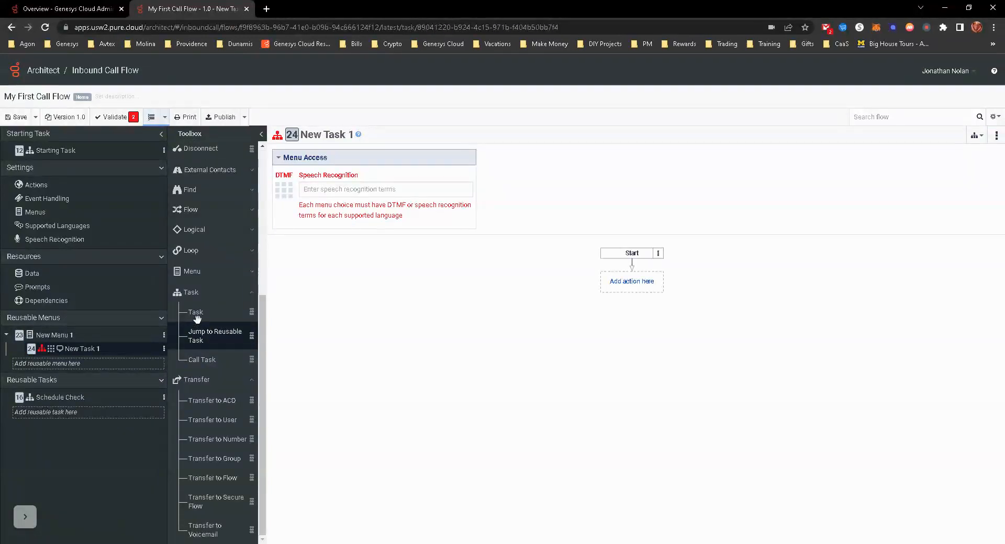
{"action": "left_click_drag", "start_coordinate": [198, 313], "coordinate": [79, 351]}
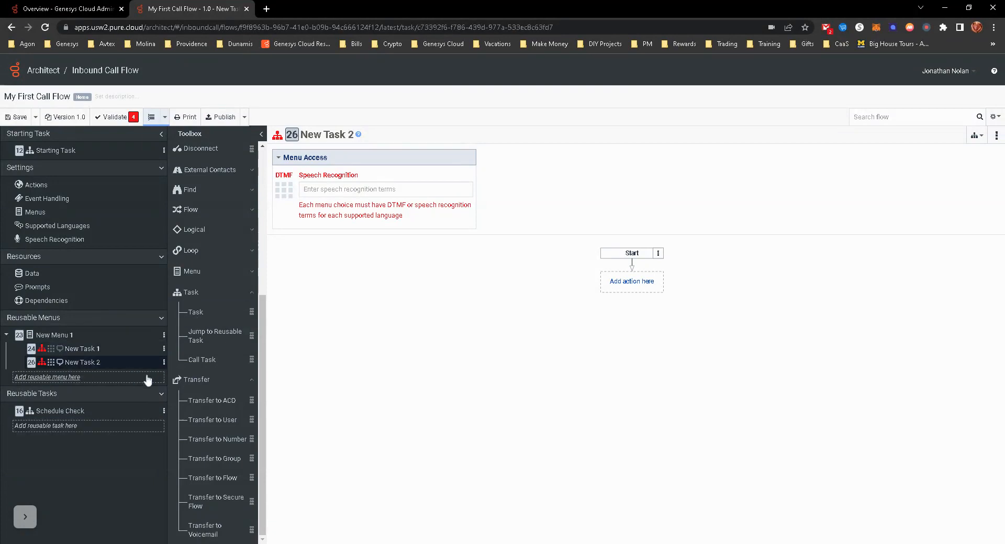
- Rename the reusable menu New Menu 1 as Main Menu
{"action": "left_click", "coordinate": [55, 335]}
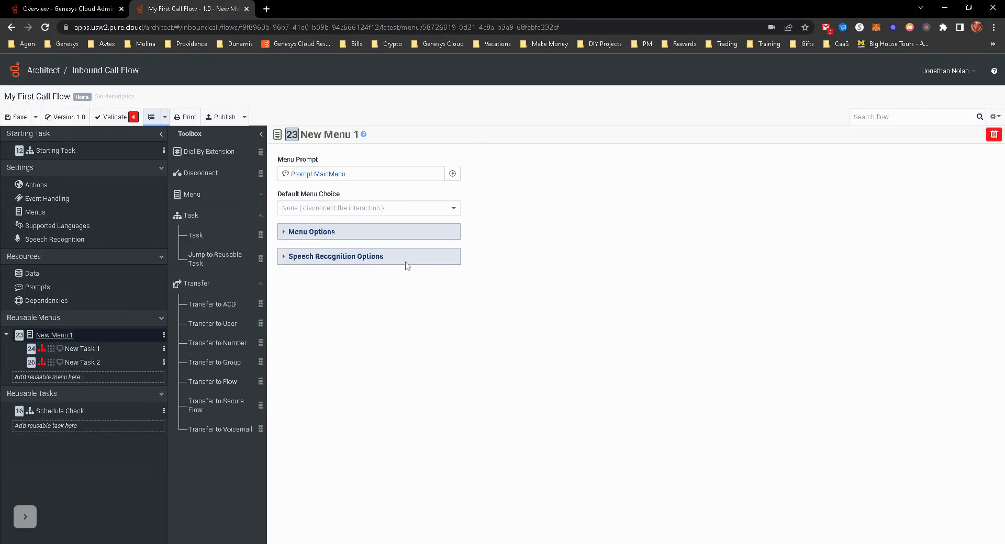
{"action": "left_click", "coordinate": [325, 135]}
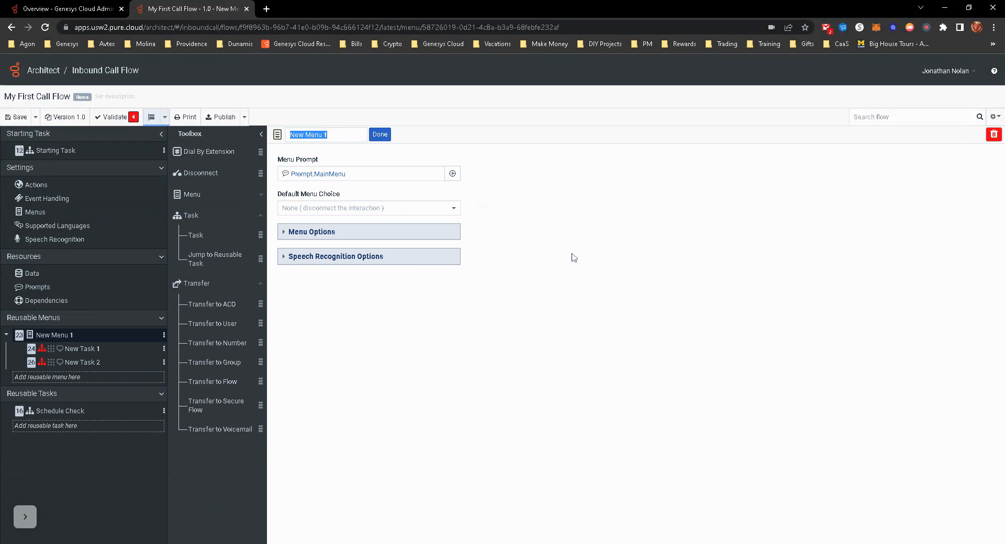
{"action": "type", "text": "Main"}
{"action": "left_click", "coordinate": [379, 135]}
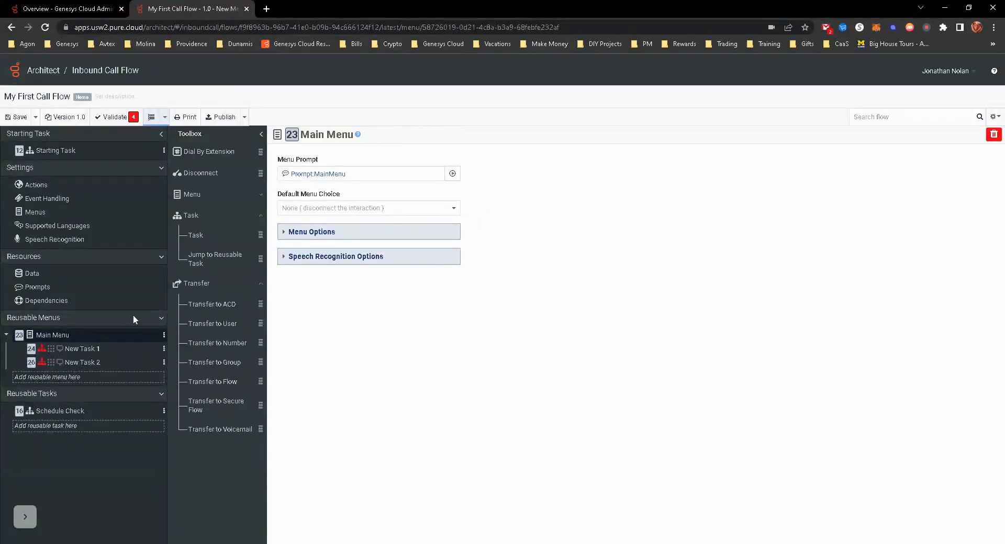
- Assign DTMF 1 to the first task under Main Menu and rename the task as Sales
{"action": "left_click", "coordinate": [82, 348]}
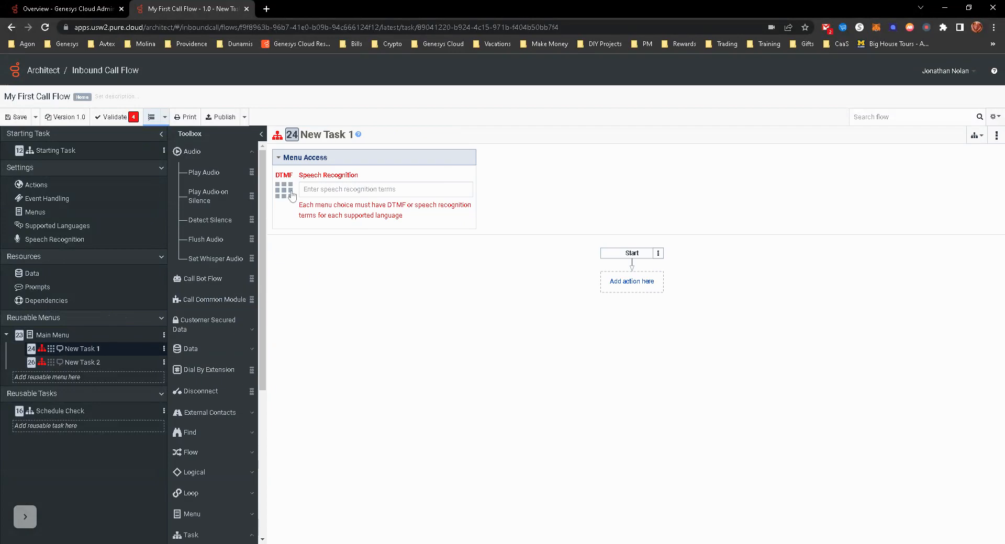
{"action": "left_click", "coordinate": [292, 193]}
{"action": "left_click", "coordinate": [292, 221]}
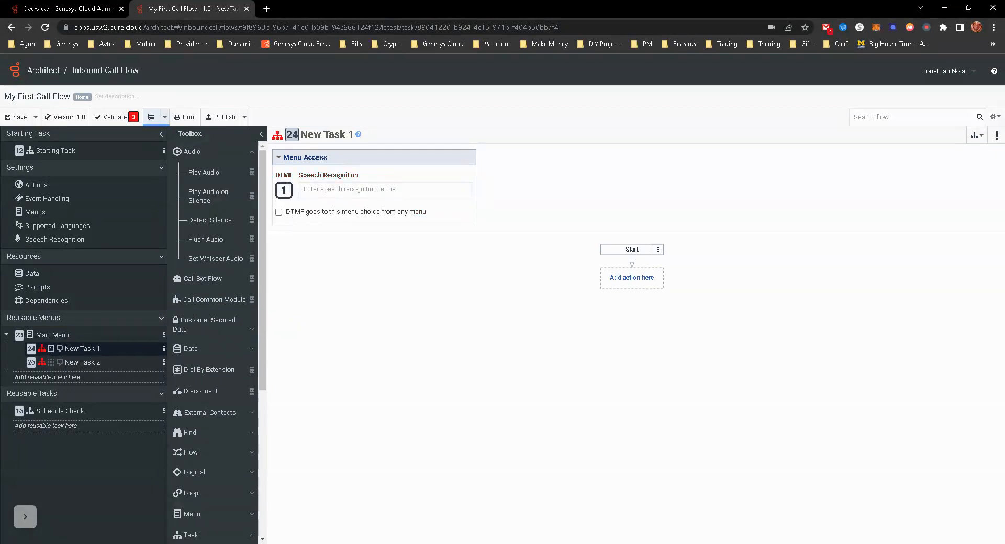
{"action": "left_click", "coordinate": [325, 135]}
{"action": "type", "text": "Sales"}
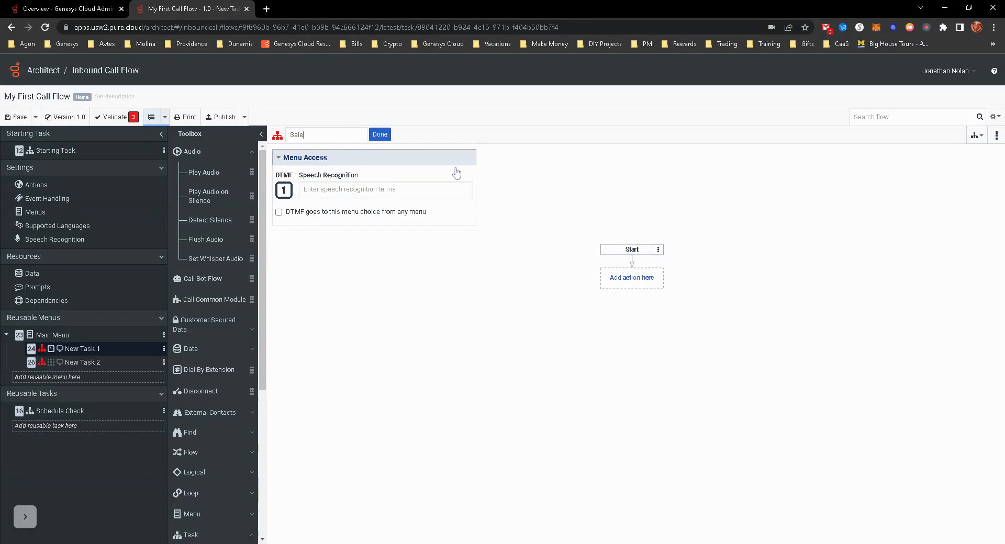
{"action": "left_click", "coordinate": [378, 135]}
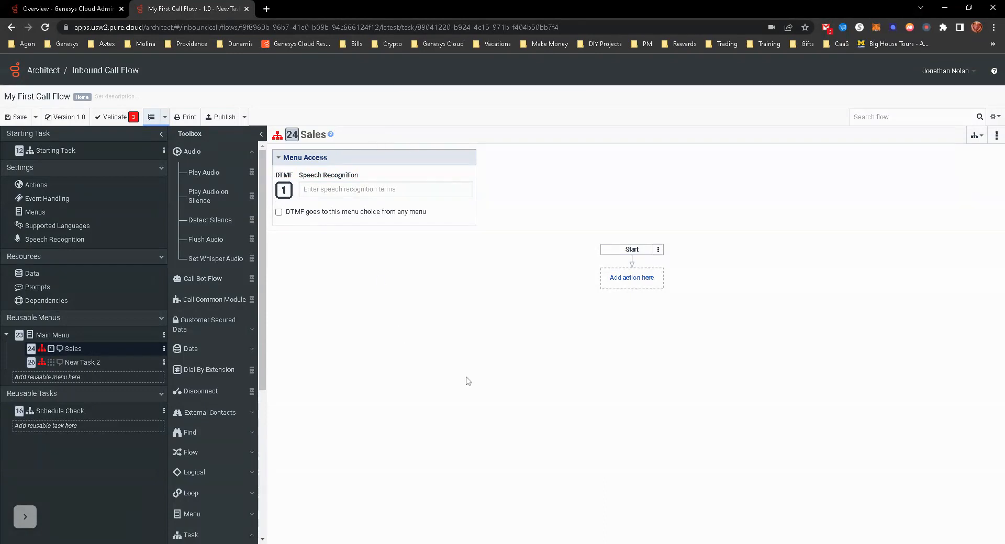
- Try "sales" and "salesman" as speech recognition terms for the Sales choice and remove them again
{"action": "type", "text": "sales"}
{"action": "key", "text": "Return"}
{"action": "type", "text": "sal"}
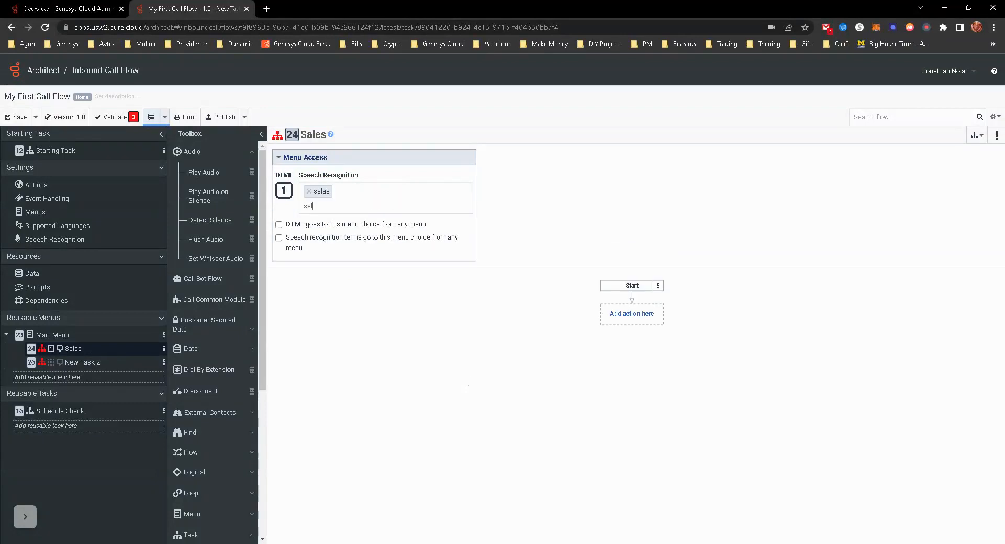
{"action": "type", "text": "esman"}
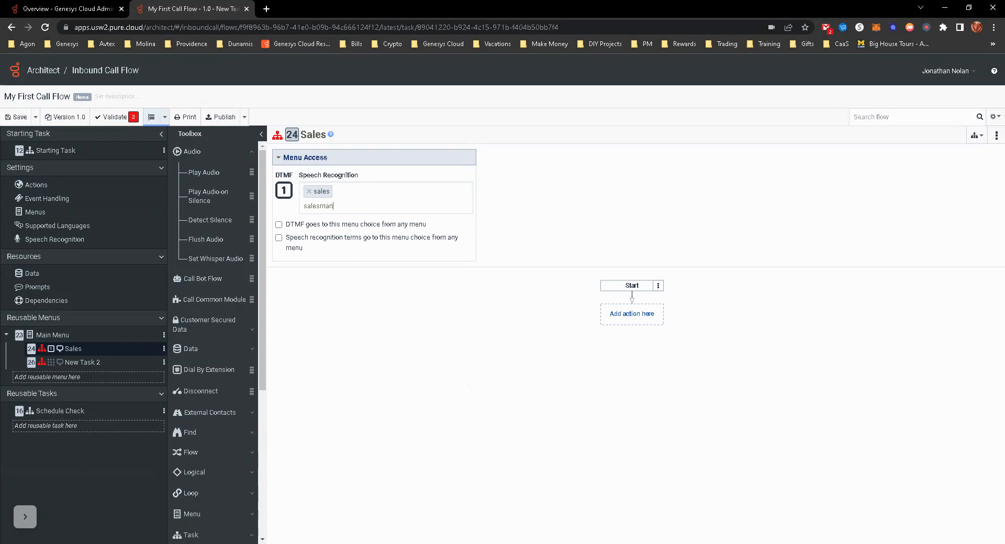
{"action": "key", "text": "BackSpace"}
{"action": "key", "text": "BackSpace"}
{"action": "key", "text": "BackSpace"}
{"action": "key", "text": "BackSpace"}
{"action": "key", "text": "BackSpace"}
{"action": "key", "text": "BackSpace"}
{"action": "key", "text": "BackSpace"}
{"action": "key", "text": "BackSpace"}
{"action": "left_click", "coordinate": [309, 192]}
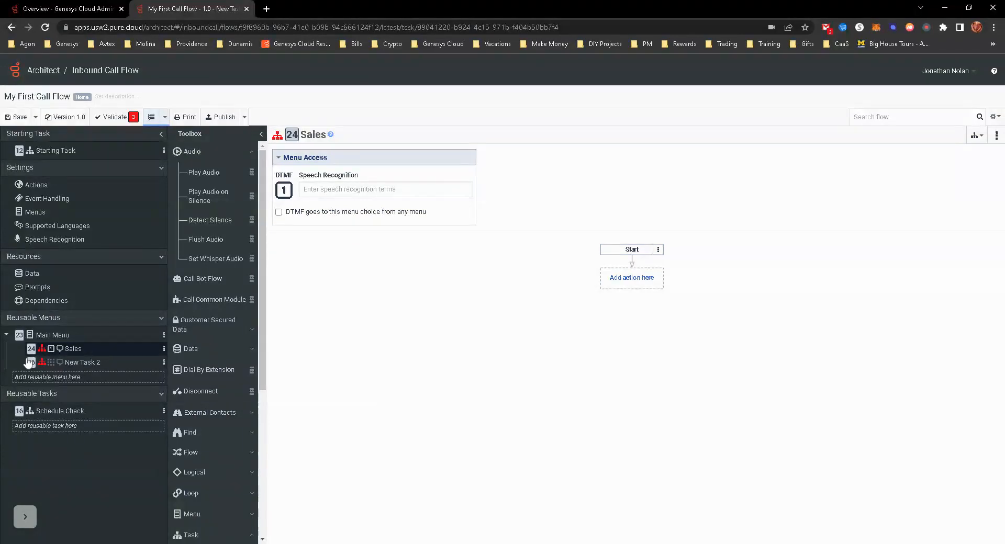
- Assign DTMF 2 to the second task under Main Menu and rename the task as Support
{"action": "left_click", "coordinate": [72, 366]}
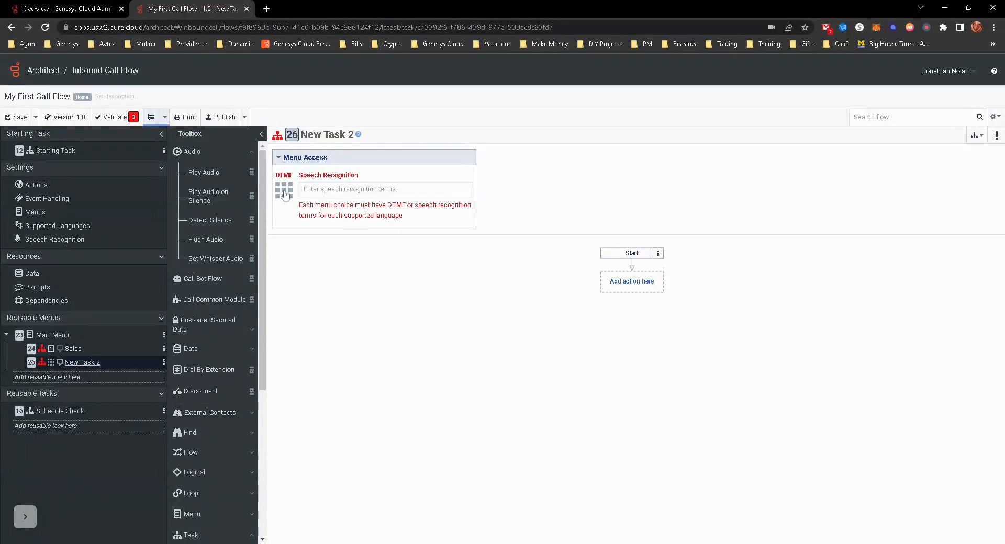
{"action": "left_click", "coordinate": [283, 189]}
{"action": "left_click", "coordinate": [313, 224]}
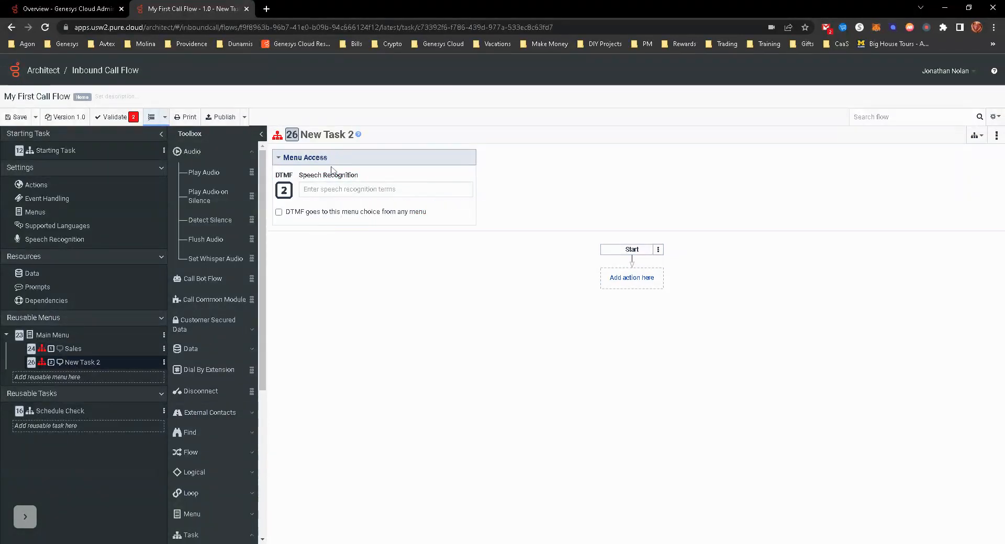
{"action": "left_click", "coordinate": [322, 135]}
{"action": "type", "text": "Support"}
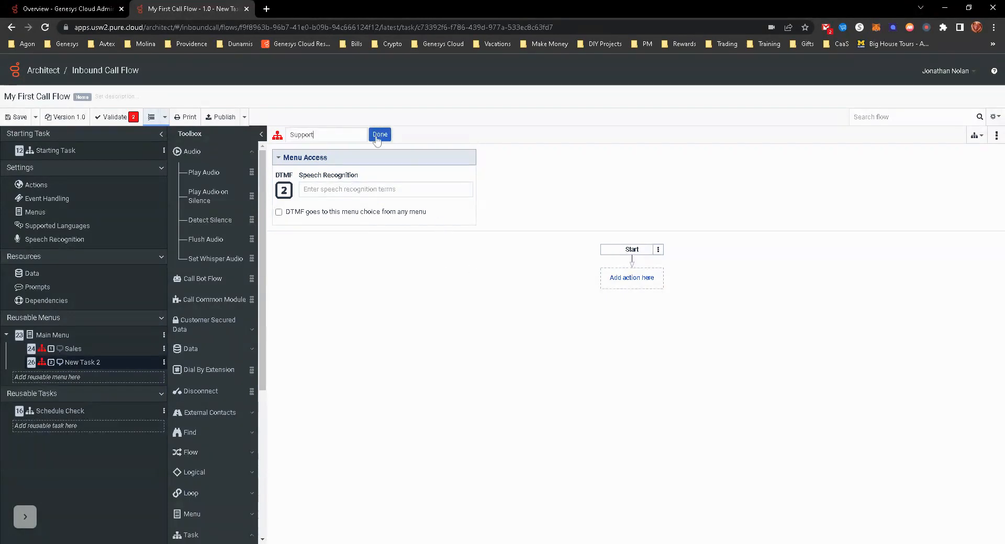
{"action": "left_click", "coordinate": [381, 135]}
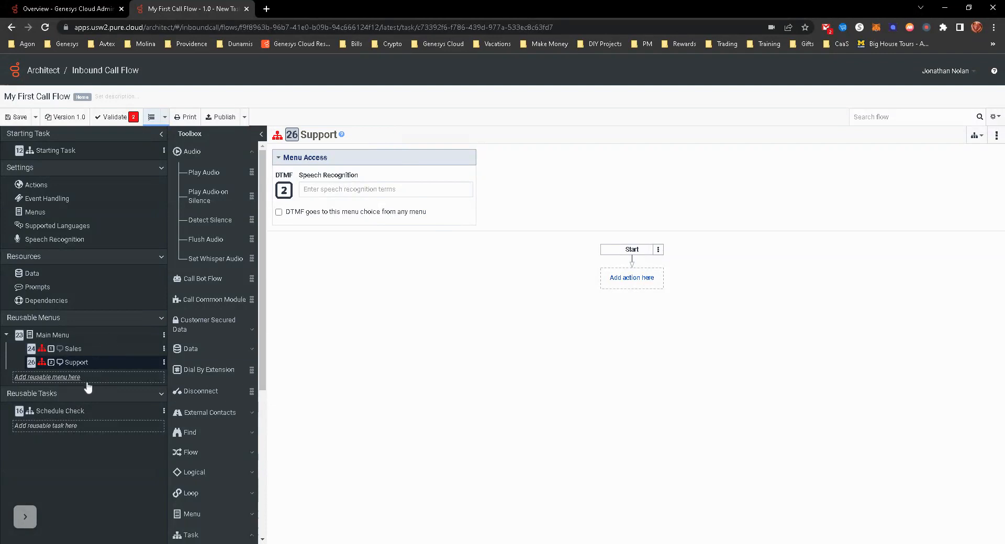
- Set the default choice of Main Menu to Support and expand its menu options
{"action": "left_click", "coordinate": [53, 335]}
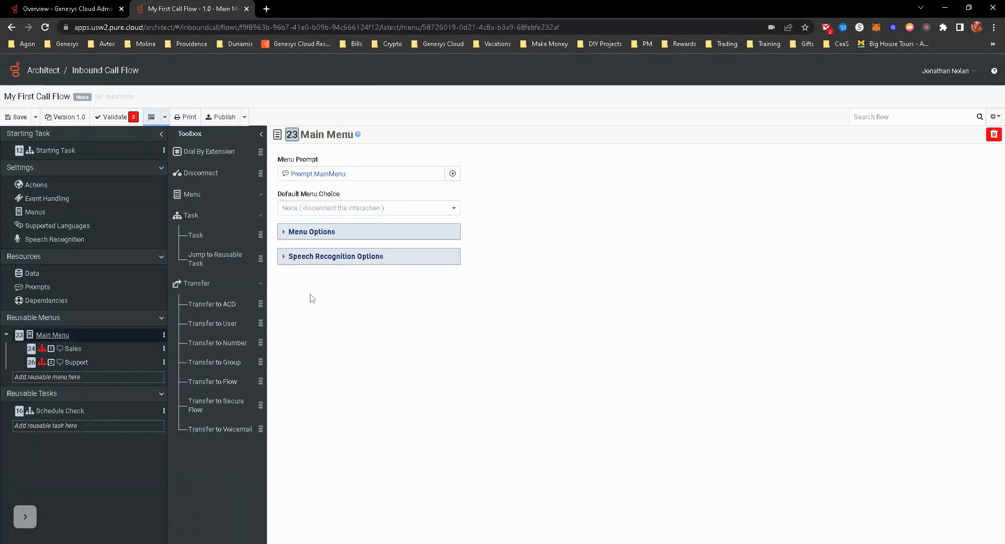
{"action": "left_click", "coordinate": [323, 208]}
{"action": "left_click", "coordinate": [303, 238]}
{"action": "left_click", "coordinate": [312, 235]}
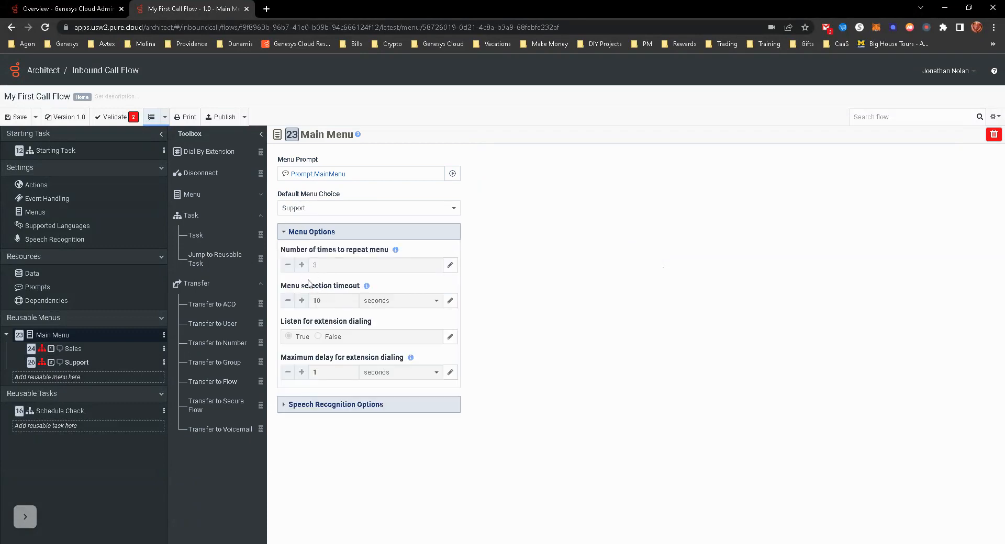
- In the flow's default menu settings, set the menu repeats to 2 and the selection timeout to 5 seconds
{"action": "left_click", "coordinate": [37, 212]}
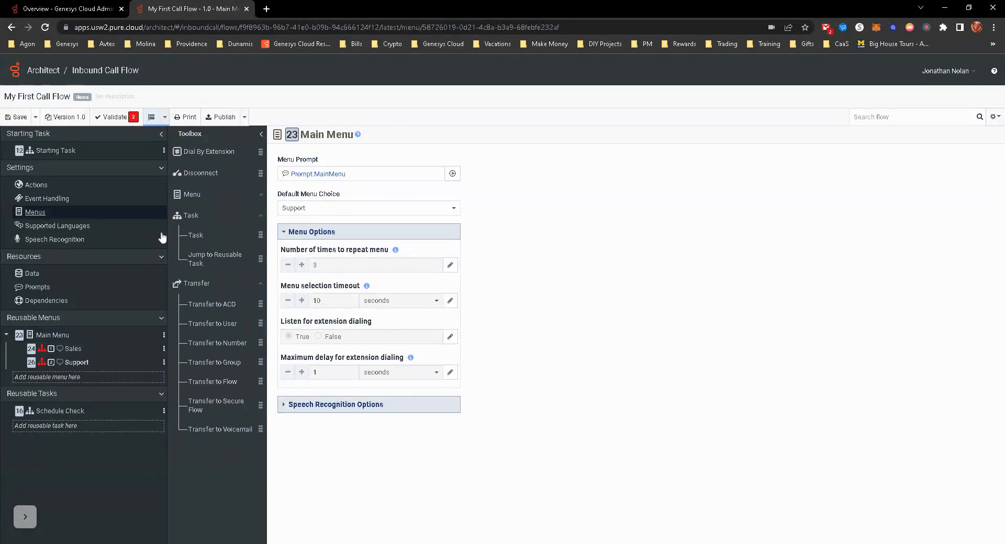
{"action": "left_click", "coordinate": [284, 174]}
{"action": "left_click", "coordinate": [284, 208]}
{"action": "left_click", "coordinate": [284, 207]}
{"action": "left_click", "coordinate": [284, 208]}
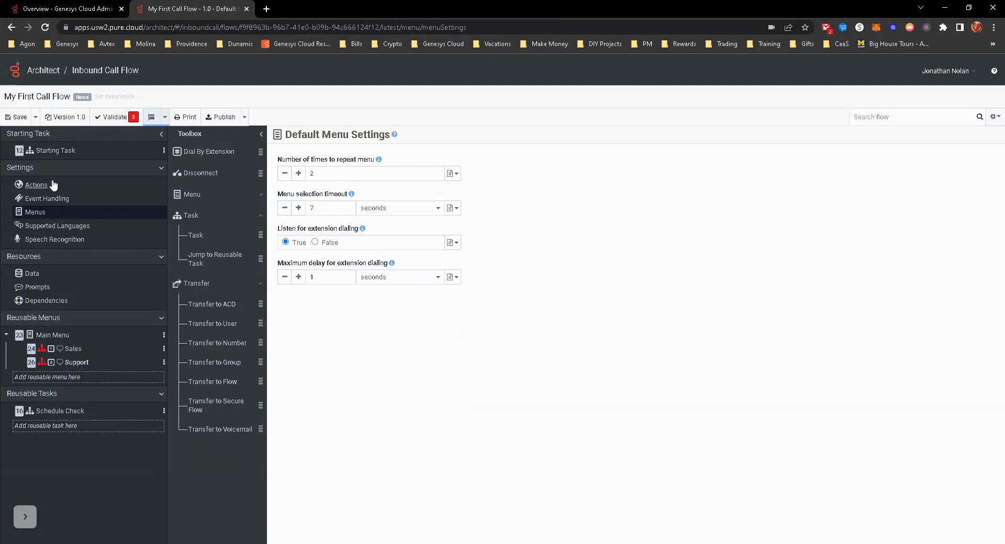
{"action": "left_click", "coordinate": [285, 207]}
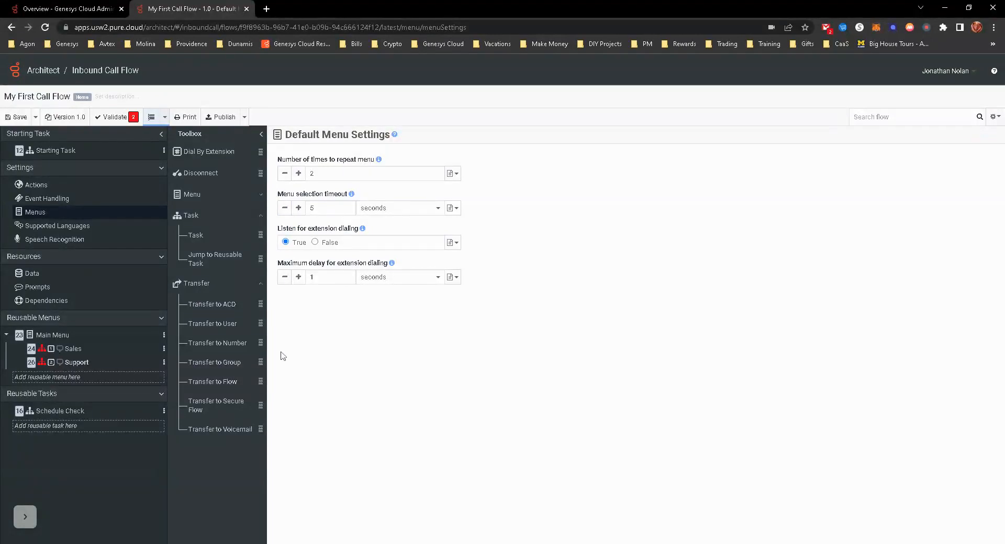
- Add a Transfer to ACD action to the Sales task and set its queue to Sales
{"action": "left_click", "coordinate": [74, 349]}
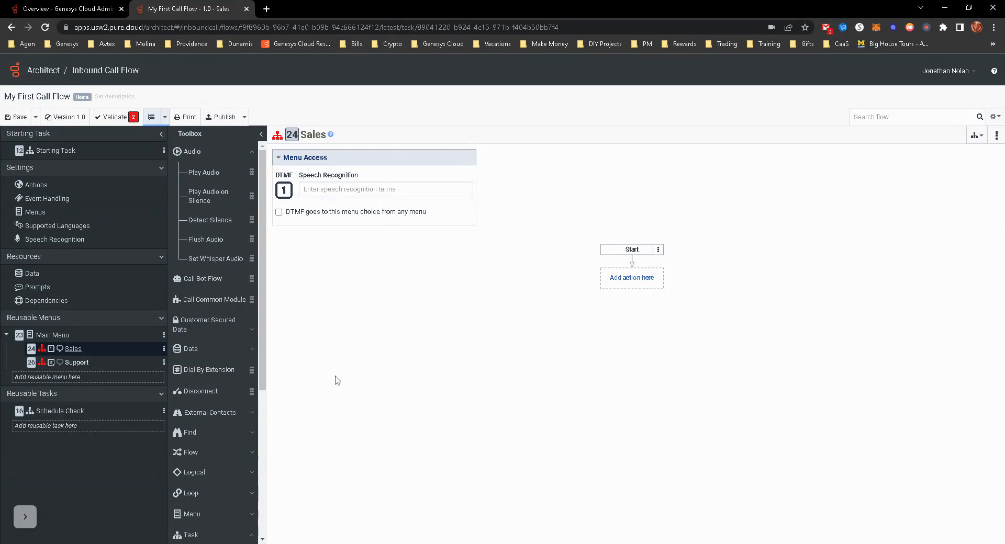
{"action": "left_click", "coordinate": [618, 283]}
{"action": "mouse_move", "coordinate": [619, 306]}
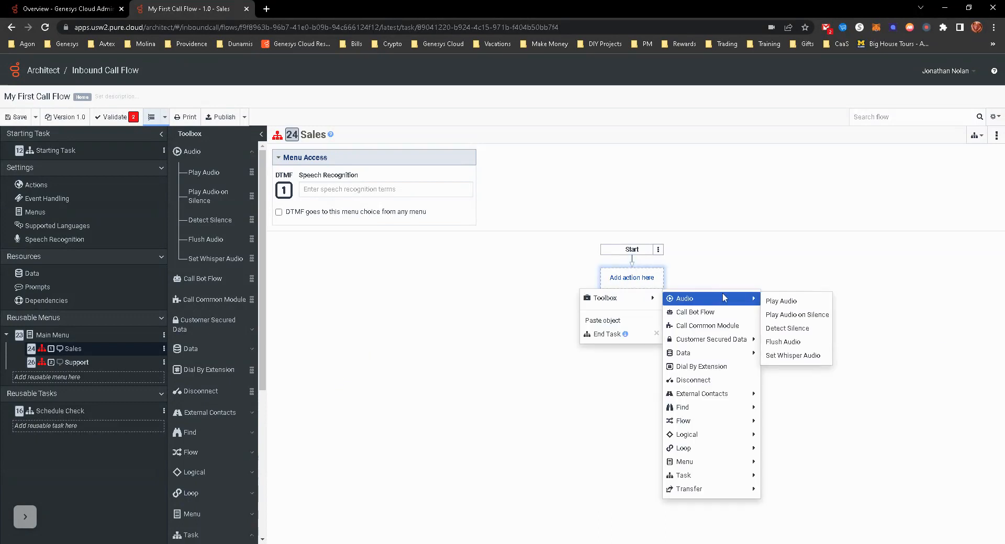
{"action": "mouse_move", "coordinate": [706, 489]}
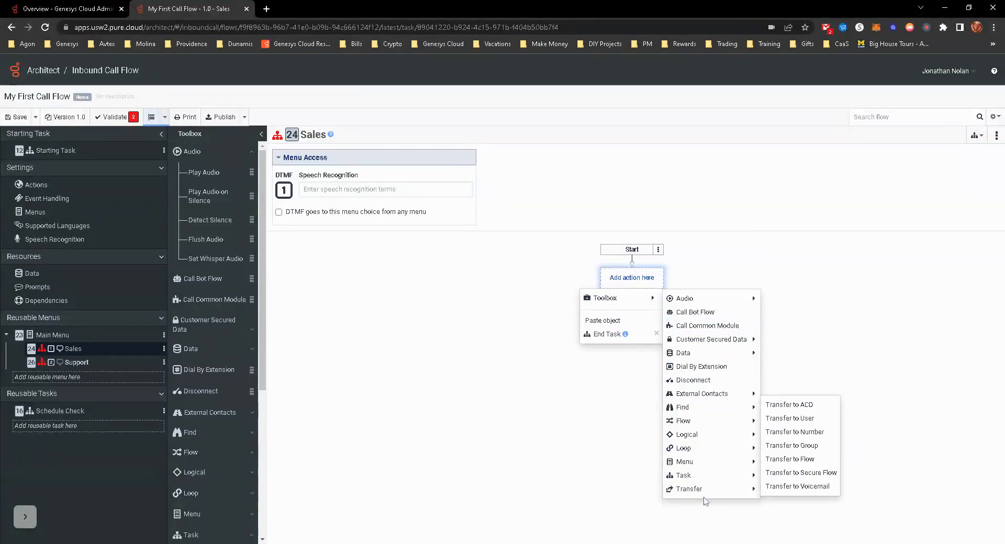
{"action": "left_click", "coordinate": [796, 405]}
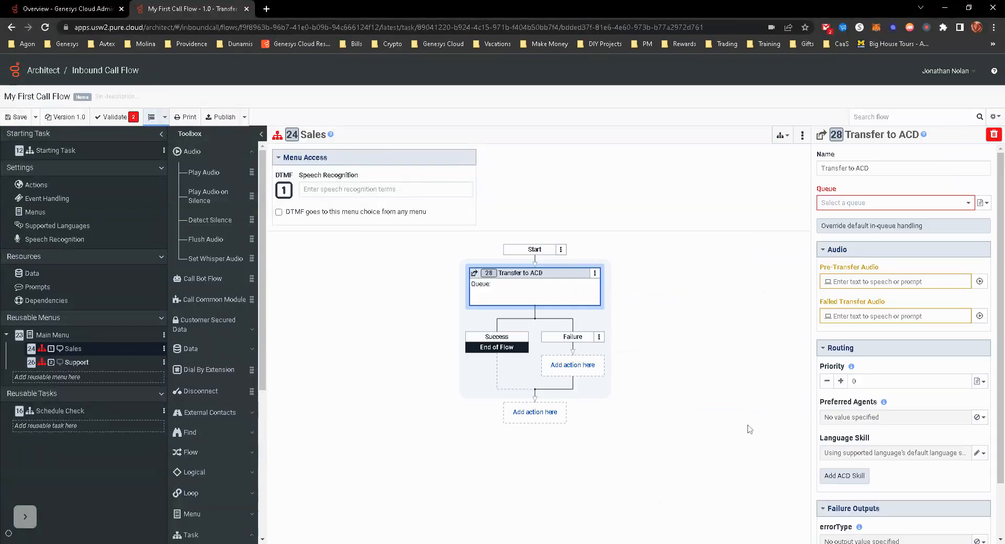
{"action": "left_click", "coordinate": [872, 205]}
{"action": "left_click", "coordinate": [832, 250]}
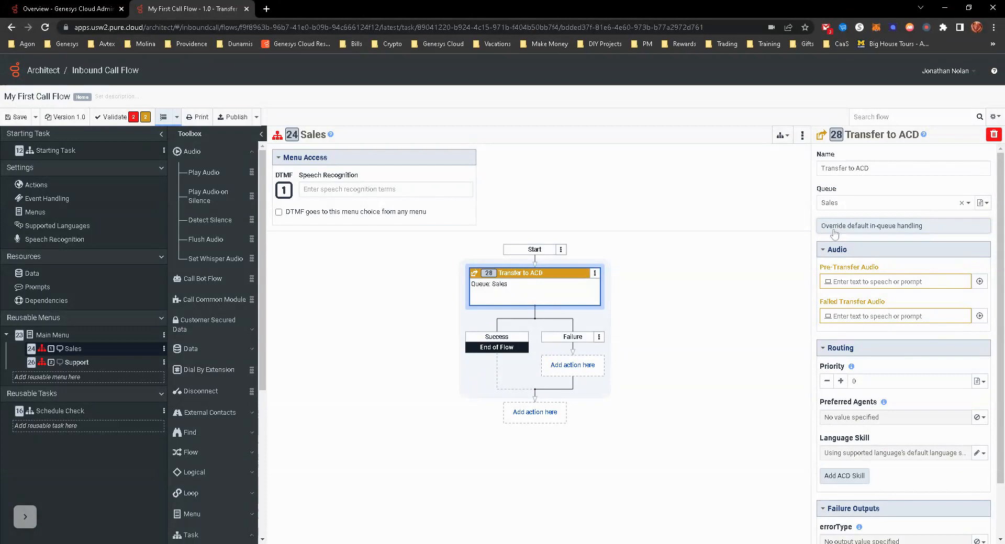
- Replace the text-to-speech entry with 100 ms of blank audio for both the pre-transfer and failed transfer audio of the Sales transfer
{"action": "left_click", "coordinate": [979, 282]}
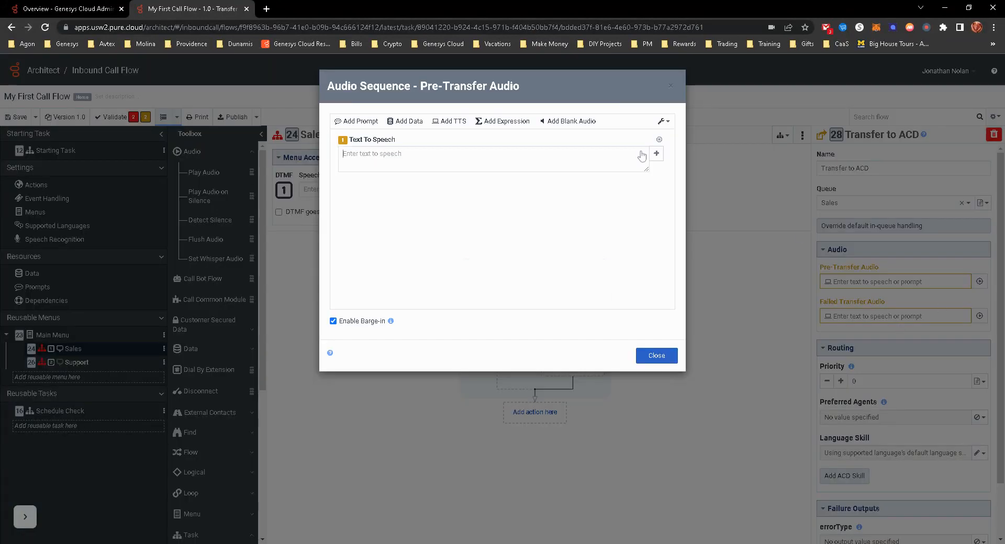
{"action": "left_click", "coordinate": [573, 121]}
{"action": "left_click", "coordinate": [659, 139]}
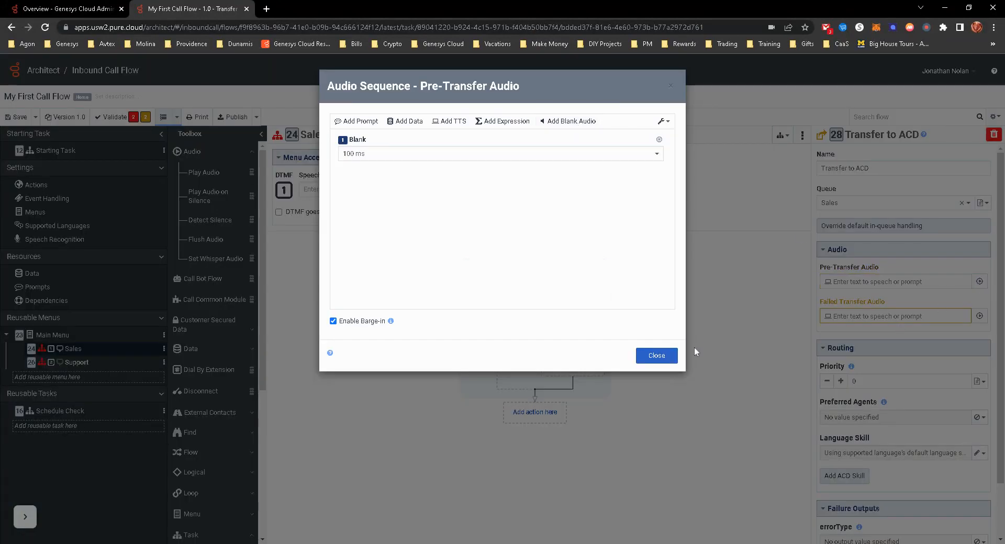
{"action": "left_click", "coordinate": [656, 355]}
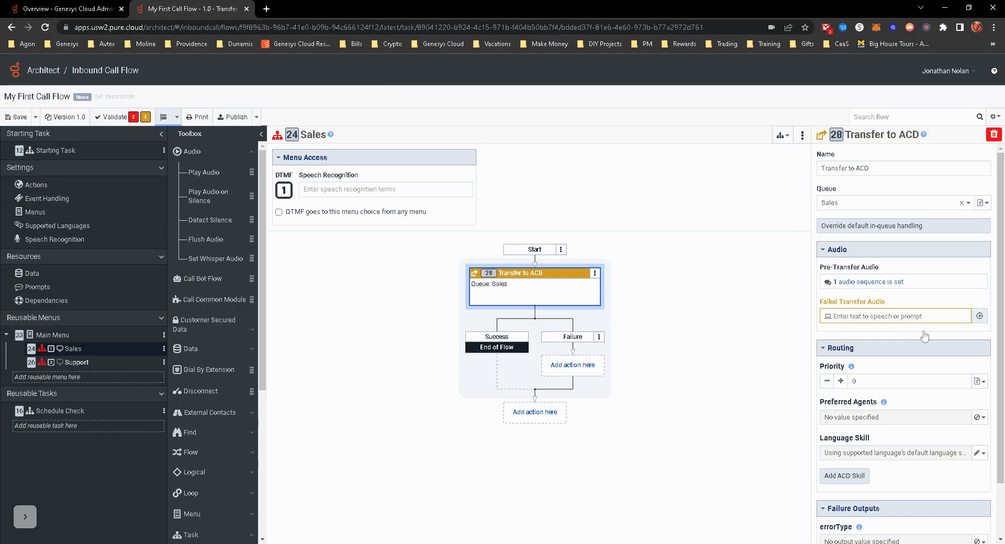
{"action": "left_click", "coordinate": [924, 335]}
{"action": "left_click", "coordinate": [573, 121]}
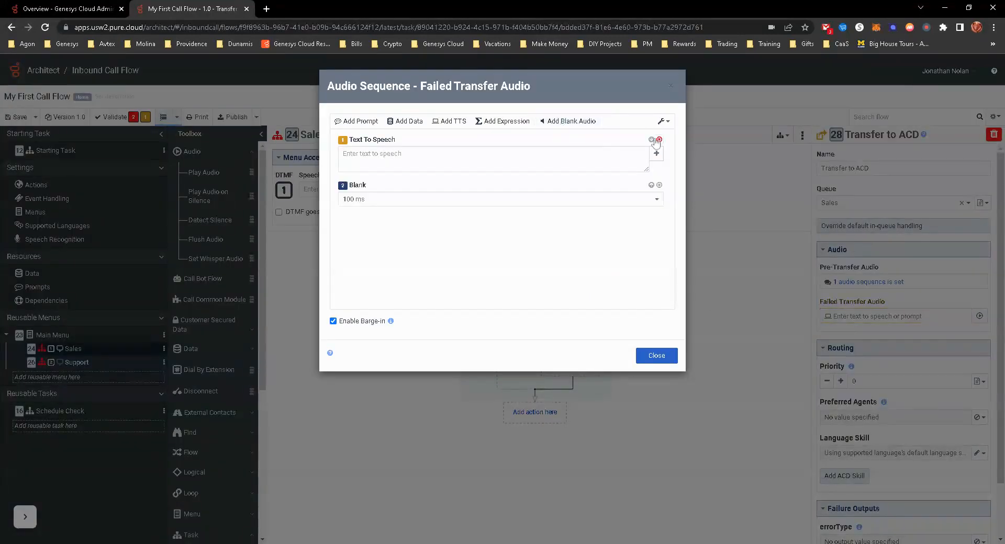
{"action": "left_click", "coordinate": [659, 139]}
{"action": "left_click", "coordinate": [663, 357]}
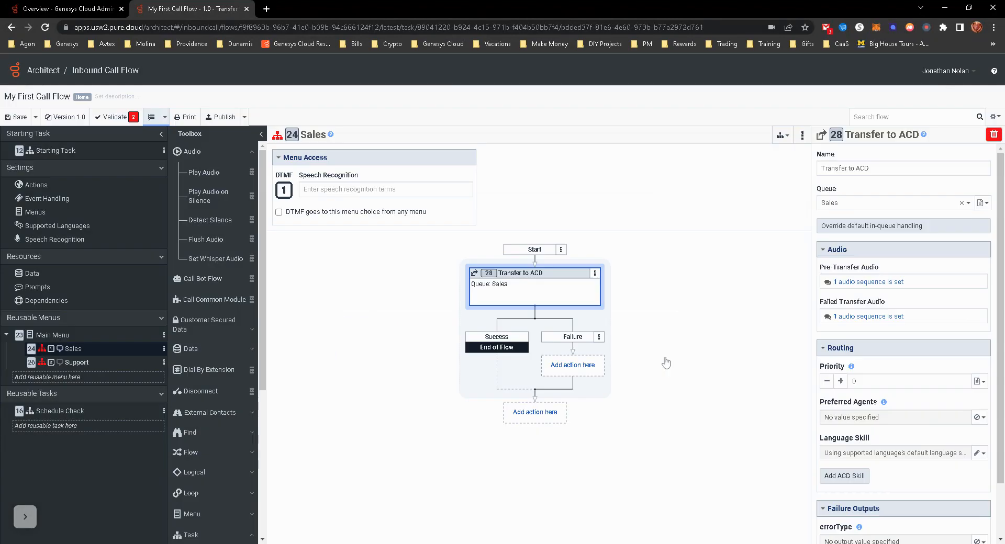
{"action": "scroll", "coordinate": [936, 429], "scroll_direction": "down", "scroll_amount": 2}
{"action": "scroll", "coordinate": [900, 423], "scroll_direction": "up", "scroll_amount": 2}
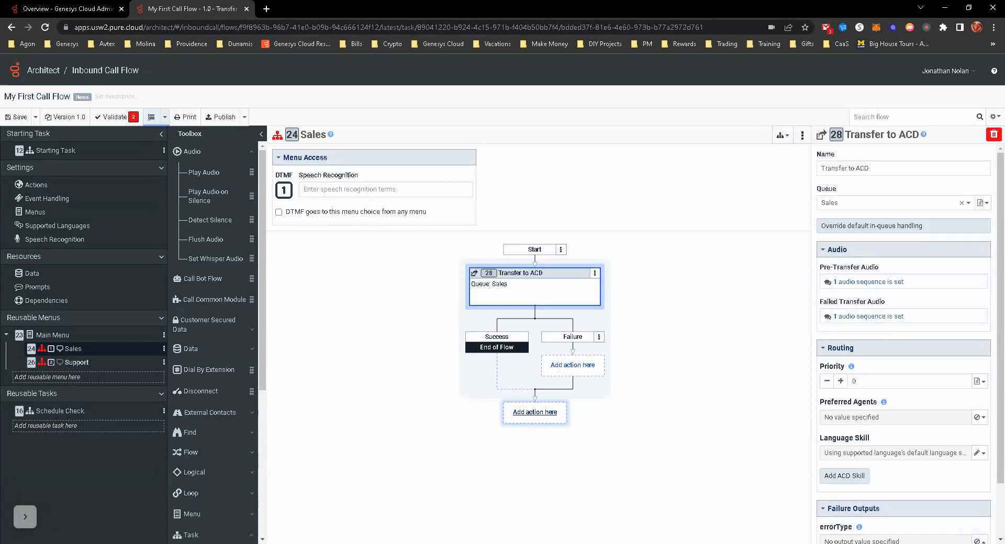
{"action": "left_click", "coordinate": [534, 416]}
{"action": "mouse_move", "coordinate": [521, 439]}
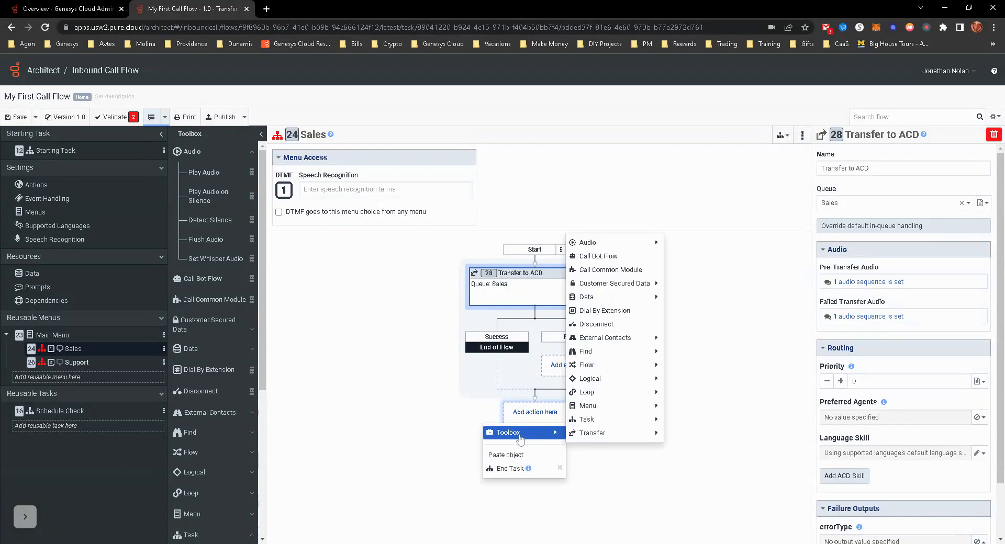
{"action": "left_click", "coordinate": [366, 414]}
- Add a new reusable task and insert a Play Audio action after its start
{"action": "left_click", "coordinate": [50, 426]}
{"action": "mouse_move", "coordinate": [49, 443]}
{"action": "left_click", "coordinate": [138, 444]}
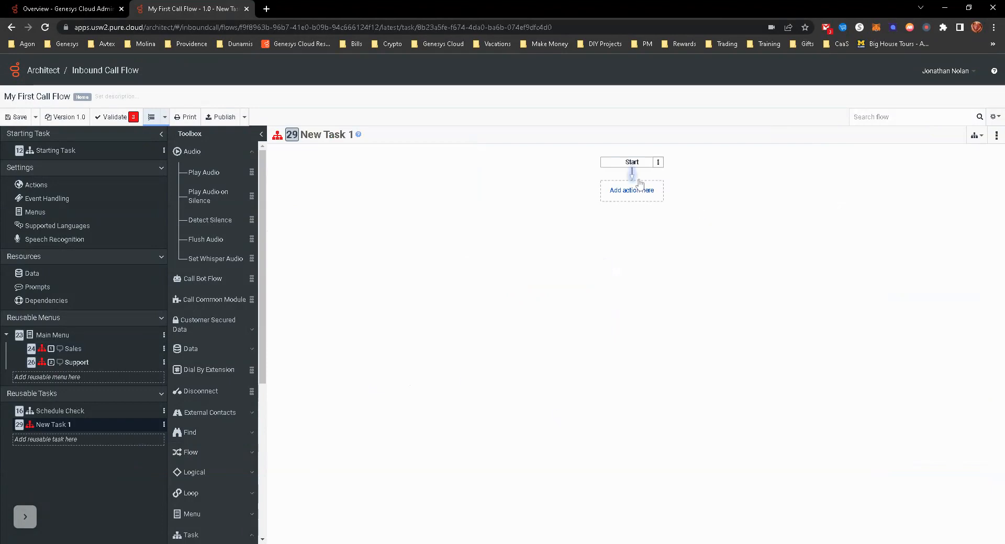
{"action": "left_click", "coordinate": [626, 198]}
{"action": "mouse_move", "coordinate": [618, 210]}
{"action": "mouse_move", "coordinate": [702, 219]}
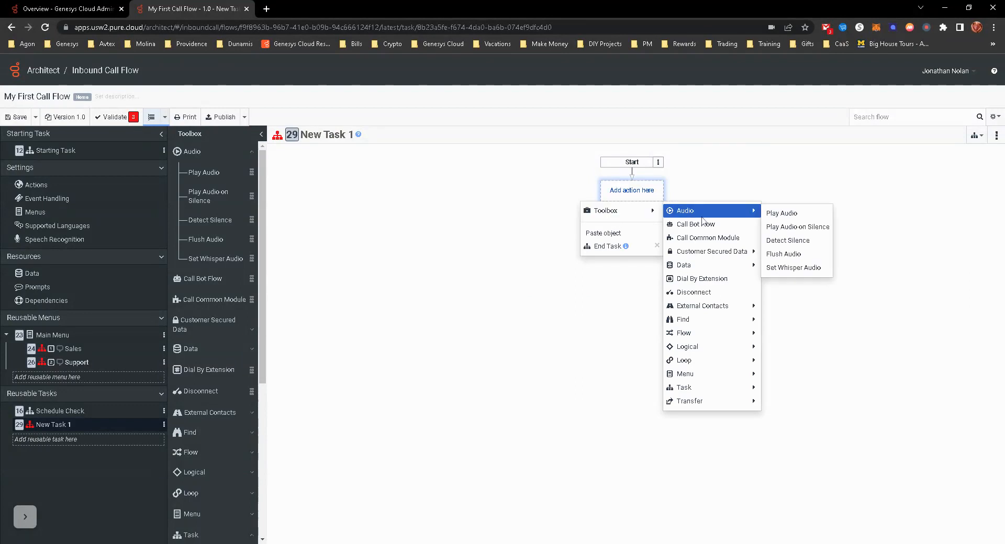
{"action": "left_click", "coordinate": [780, 213]}
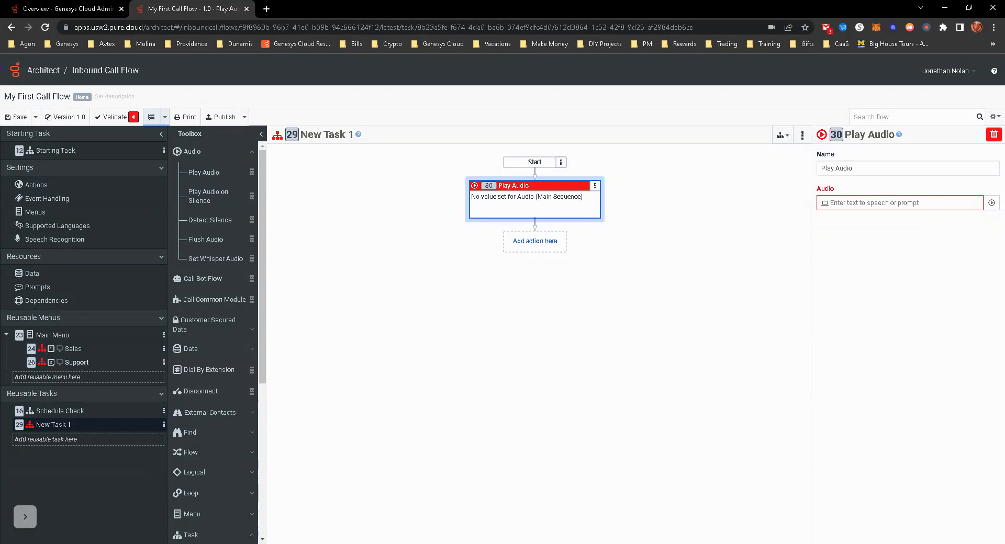
- Set the Play Audio text to "Sorry, an error has ocurred. Please leave a message and the sales team will return your call as soon as possible"
{"action": "type", "text": "So"}
{"action": "key", "text": "BackSpace"}
{"action": "key", "text": "BackSpace"}
{"action": "key", "text": "BackSpace"}
{"action": "key", "text": "BackSpace"}
{"action": "key", "text": "BackSpace"}
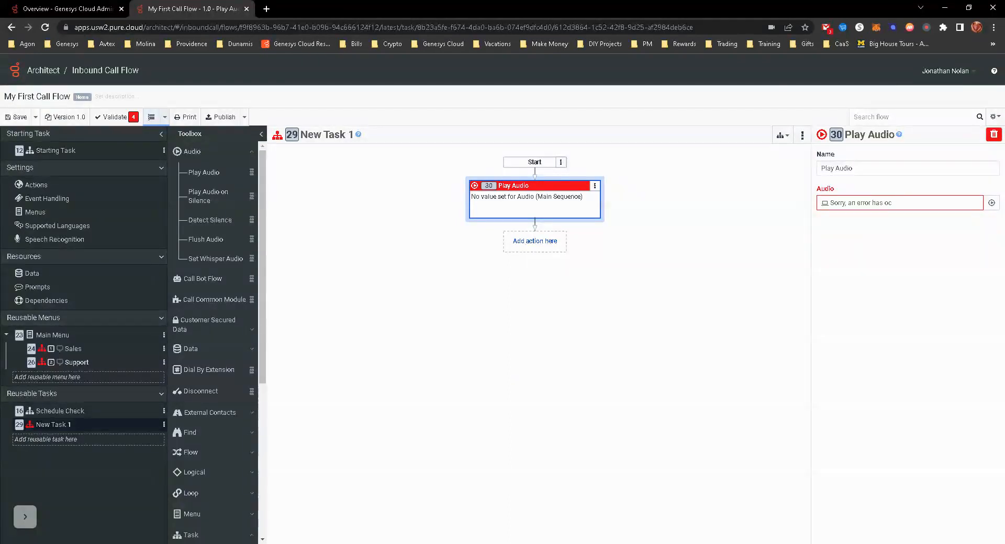
{"action": "type", "text": "urred. Please lea"}
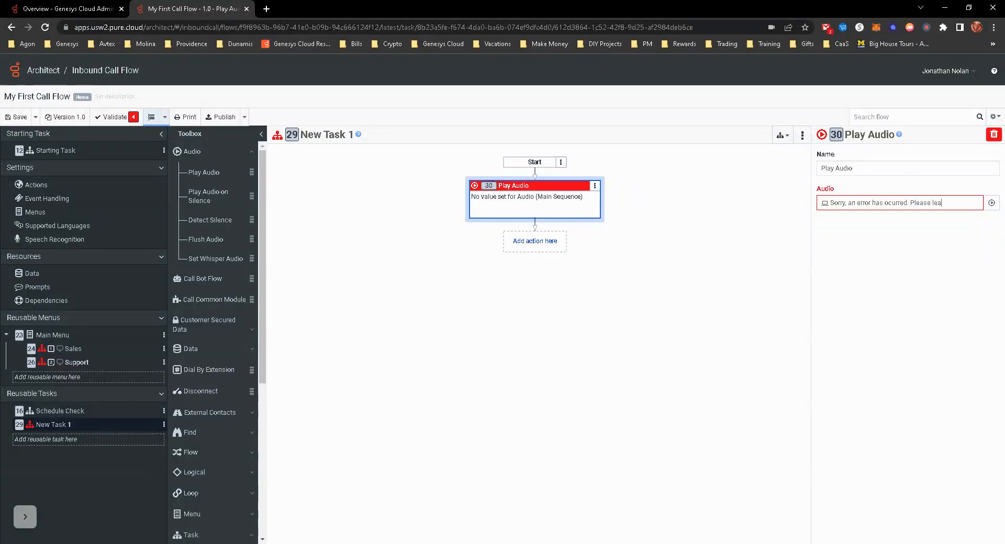
{"action": "type", "text": "ve a message"}
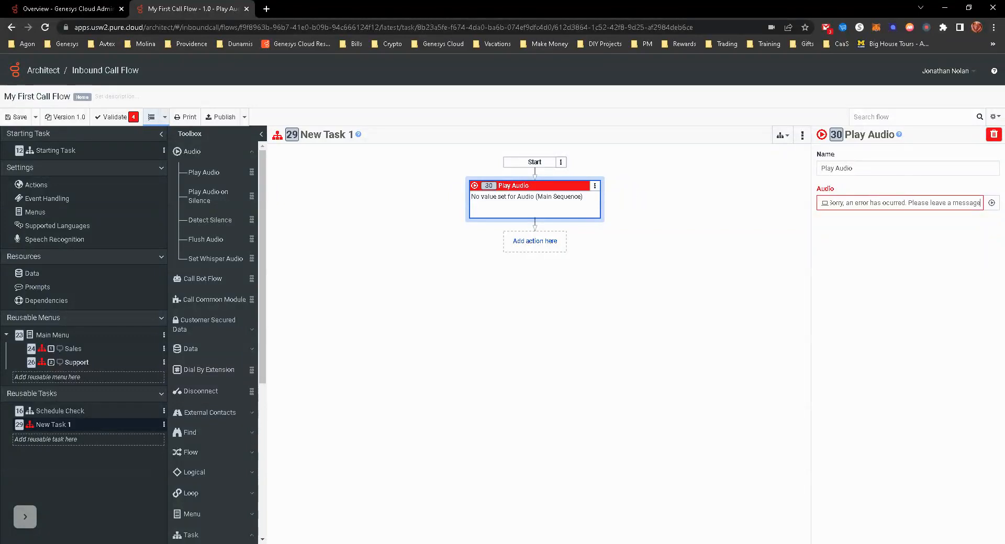
{"action": "type", "text": " and the sales team will"}
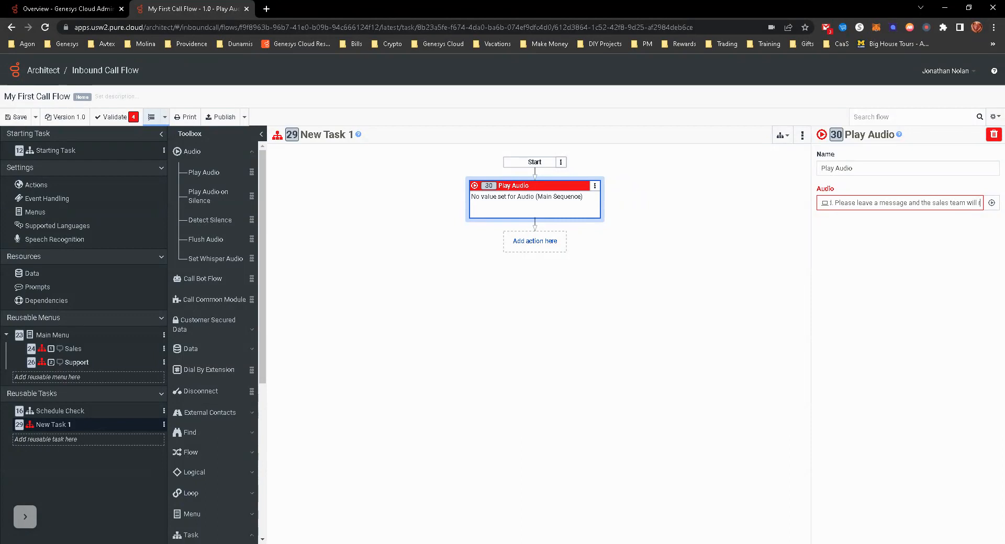
{"action": "type", "text": " return your"}
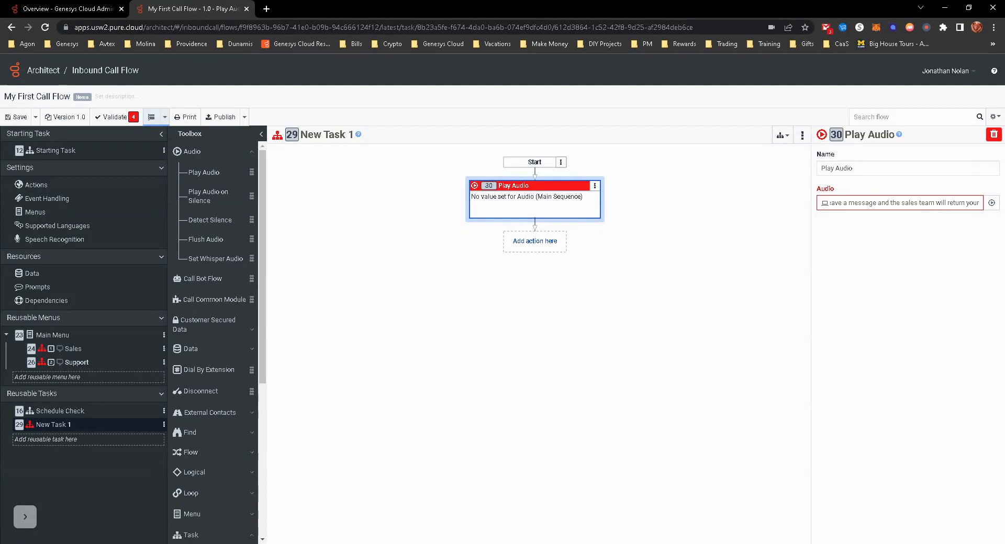
{"action": "type", "text": " call as soon as poos"}
{"action": "type", "text": "o"}
{"action": "key", "text": "BackSpace"}
{"action": "key", "text": "BackSpace"}
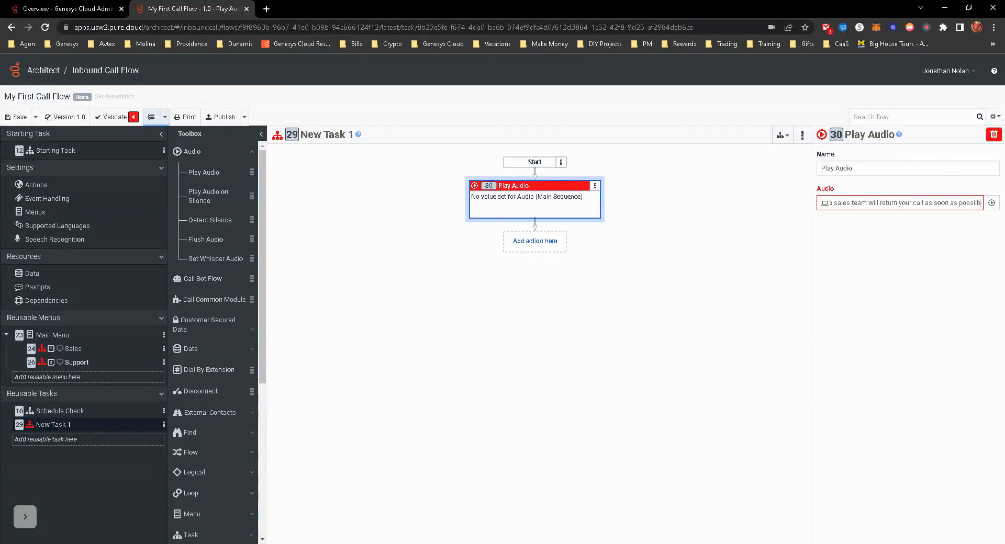
{"action": "type", "text": "b"}
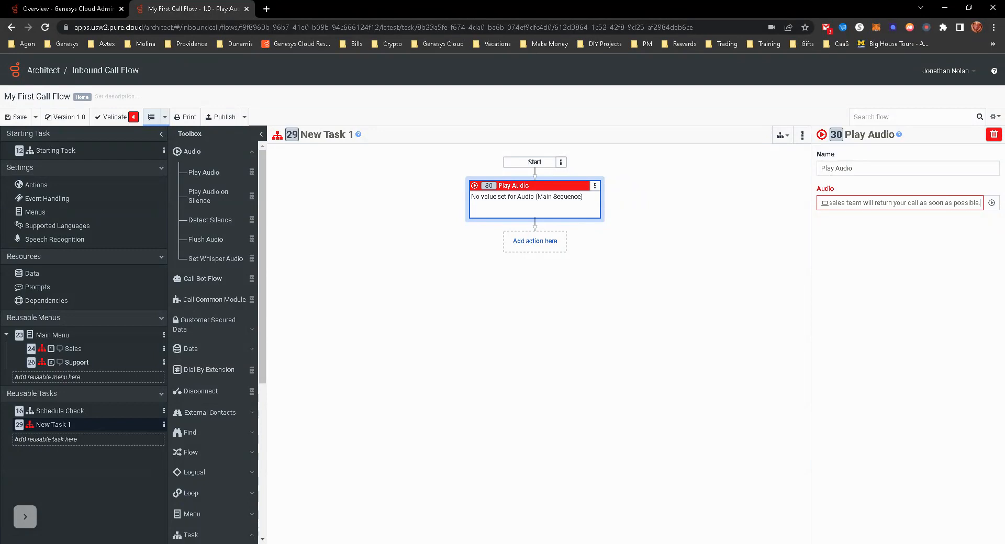
{"action": "type", "text": "le"}
{"action": "left_click", "coordinate": [544, 394]}
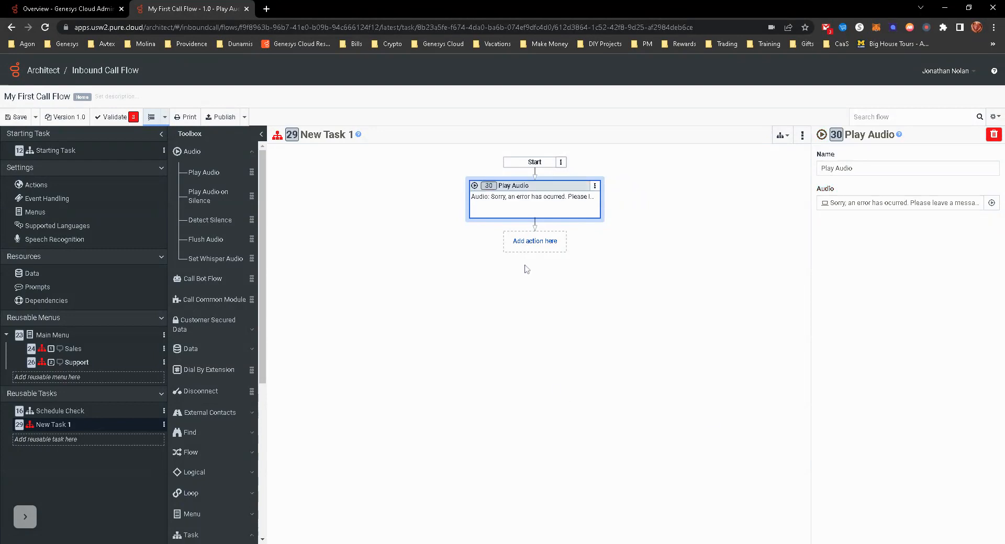
- Add a Transfer to Voicemail action after Play Audio, with Queue as the transfer target and Sales as the queue
{"action": "left_click", "coordinate": [530, 243]}
{"action": "mouse_move", "coordinate": [523, 266]}
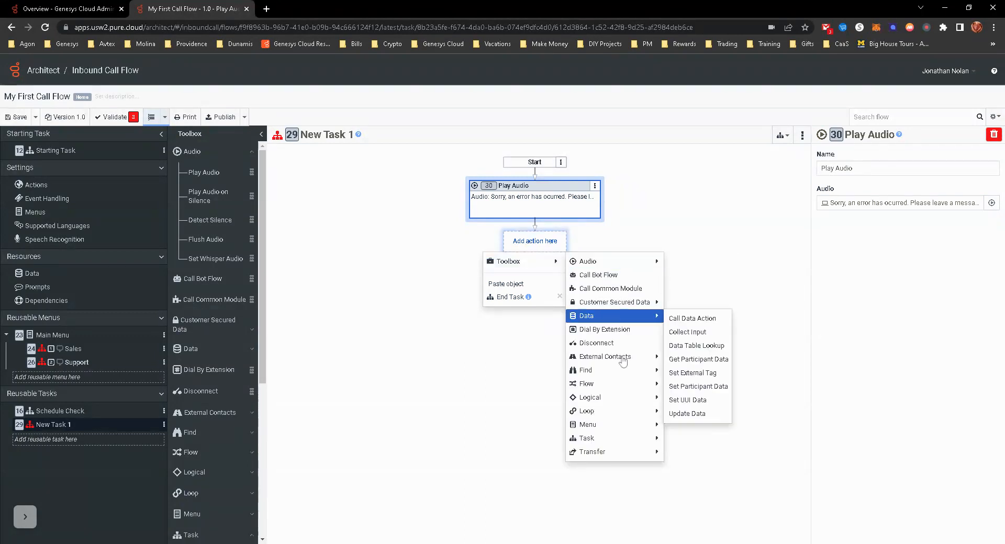
{"action": "mouse_move", "coordinate": [625, 455]}
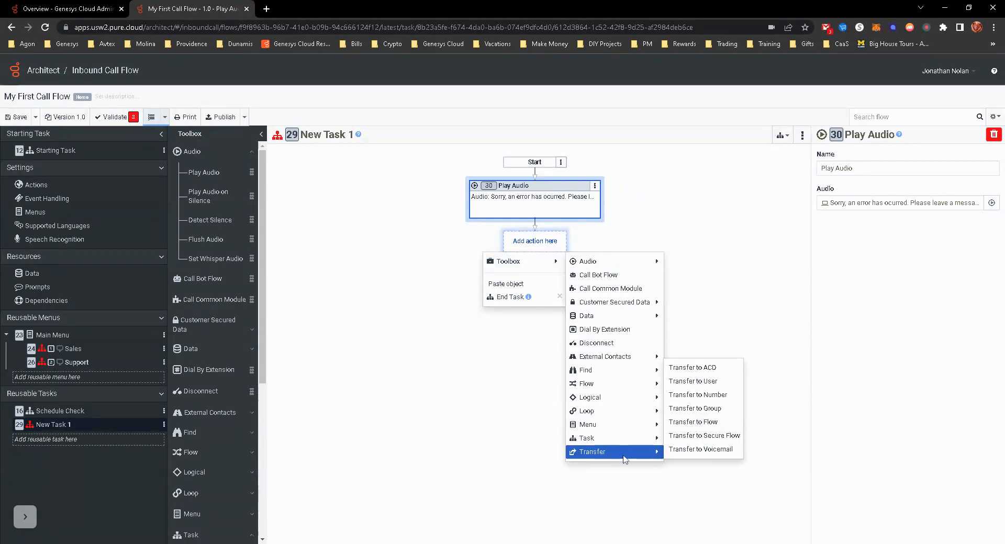
{"action": "left_click", "coordinate": [689, 450]}
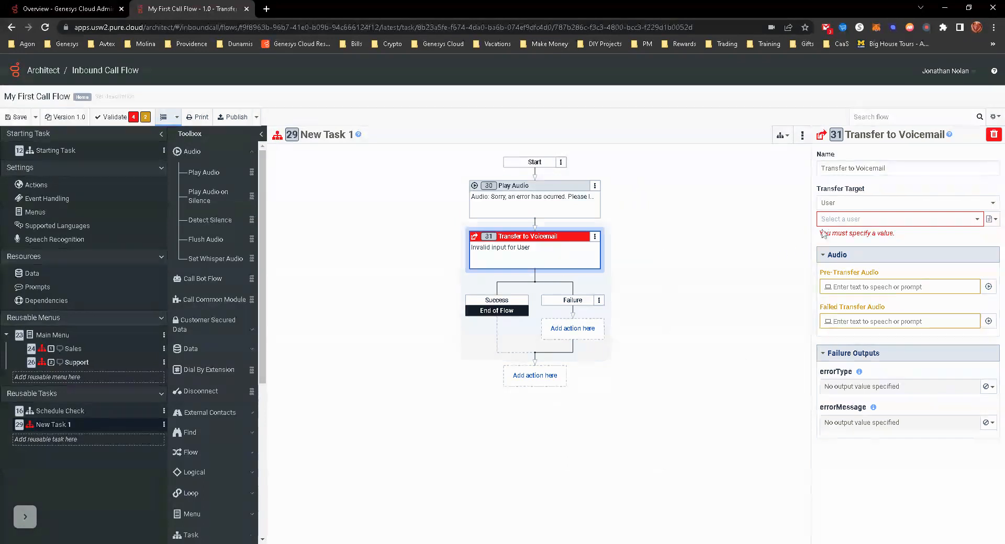
{"action": "left_click", "coordinate": [844, 204]}
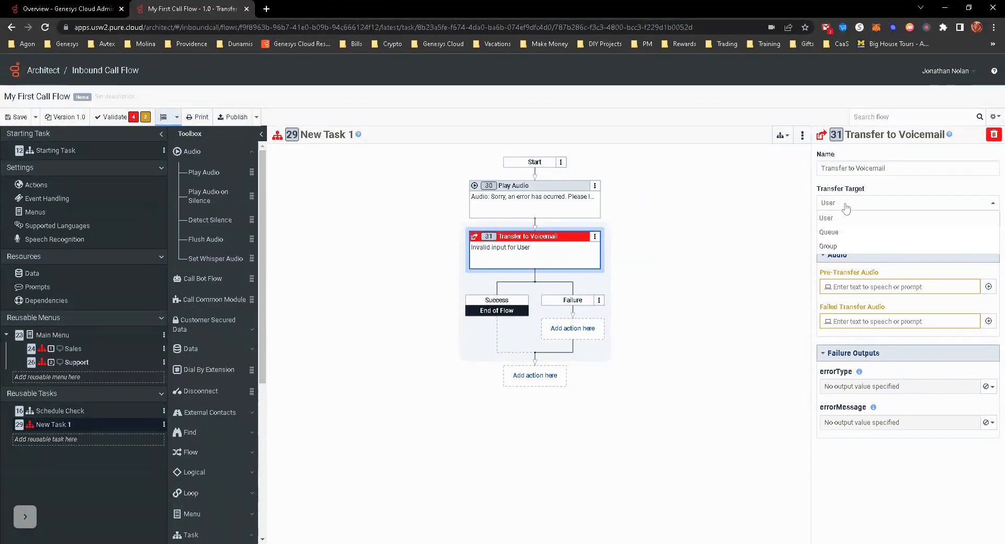
{"action": "left_click", "coordinate": [836, 232]}
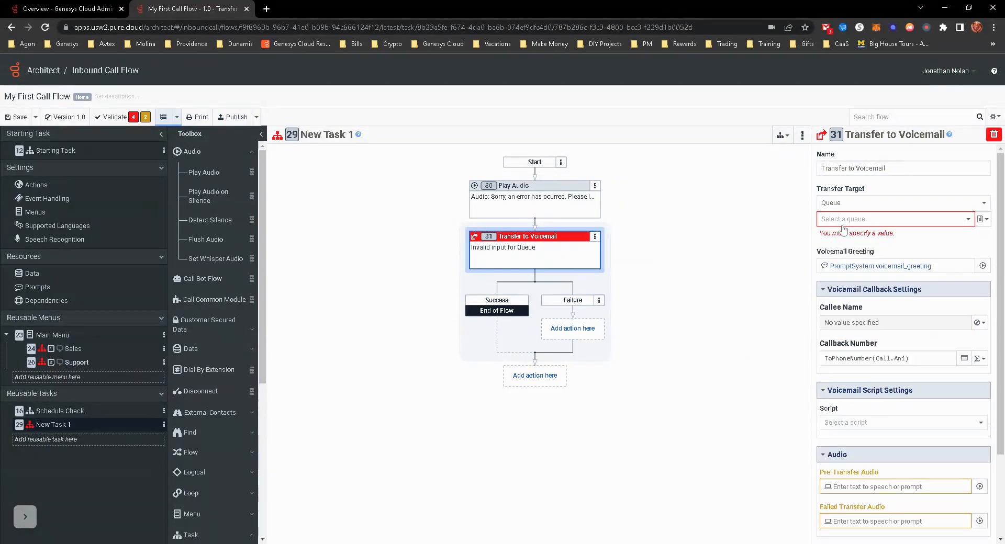
{"action": "left_click", "coordinate": [847, 220]}
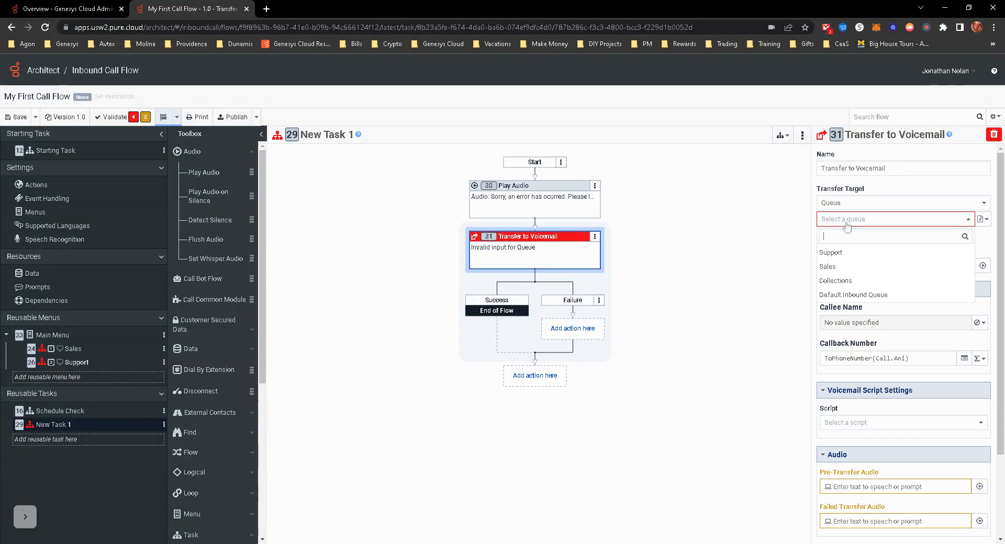
{"action": "left_click", "coordinate": [828, 267]}
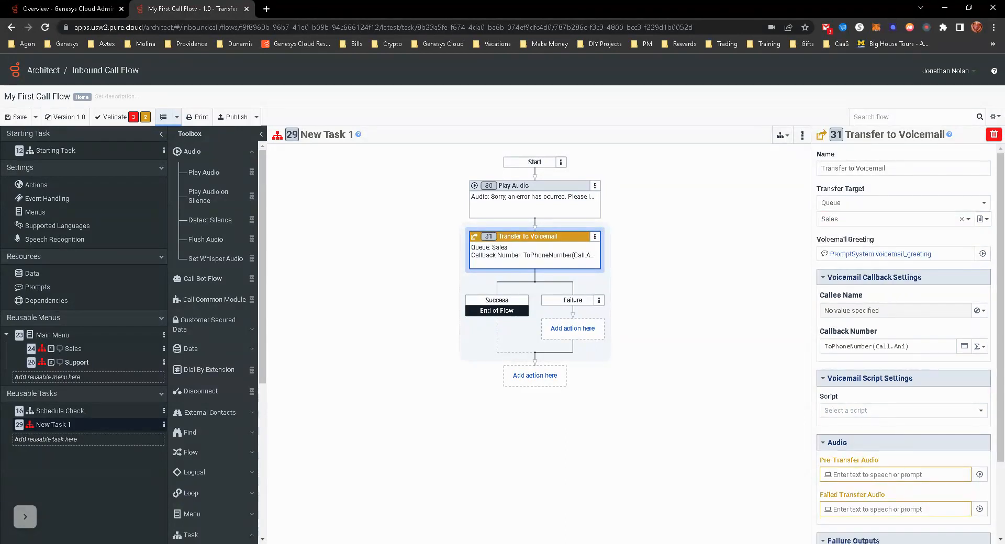
- Replace the text-to-speech entry with 100 ms of blank audio for both the pre-transfer and failed transfer audio of the voicemail transfer
{"action": "left_click", "coordinate": [979, 475]}
{"action": "left_click", "coordinate": [584, 131]}
{"action": "left_click", "coordinate": [659, 140]}
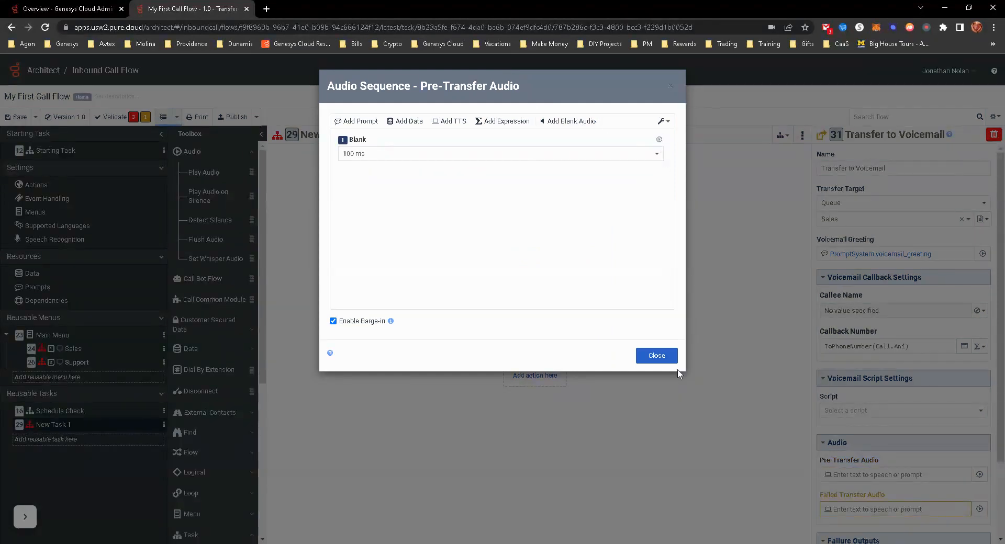
{"action": "left_click", "coordinate": [658, 354]}
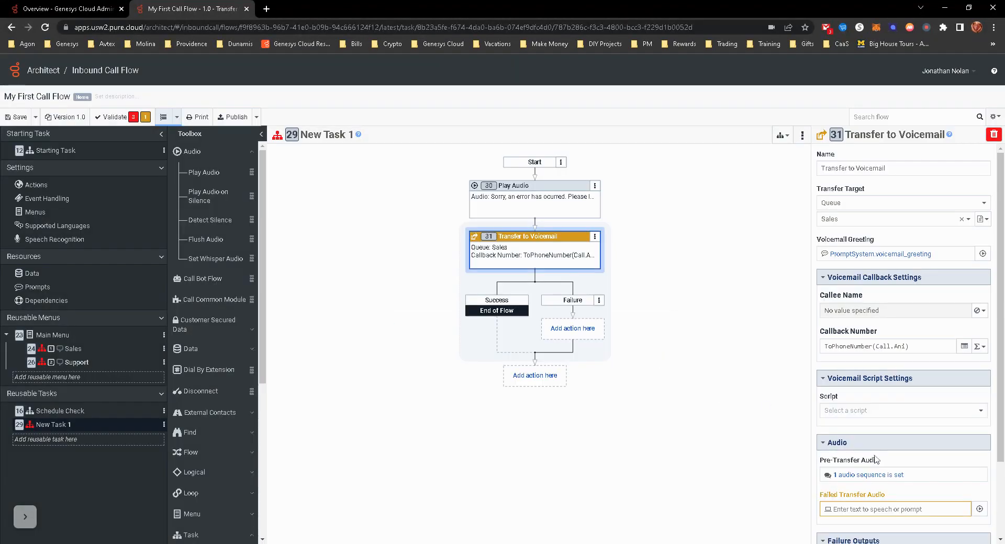
{"action": "left_click", "coordinate": [979, 509]}
{"action": "left_click", "coordinate": [558, 122]}
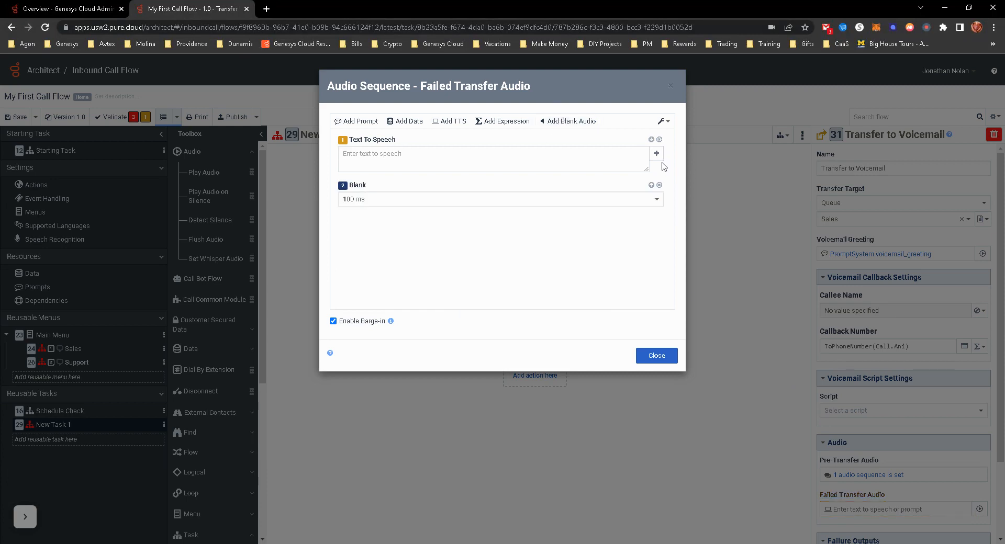
{"action": "left_click", "coordinate": [659, 140]}
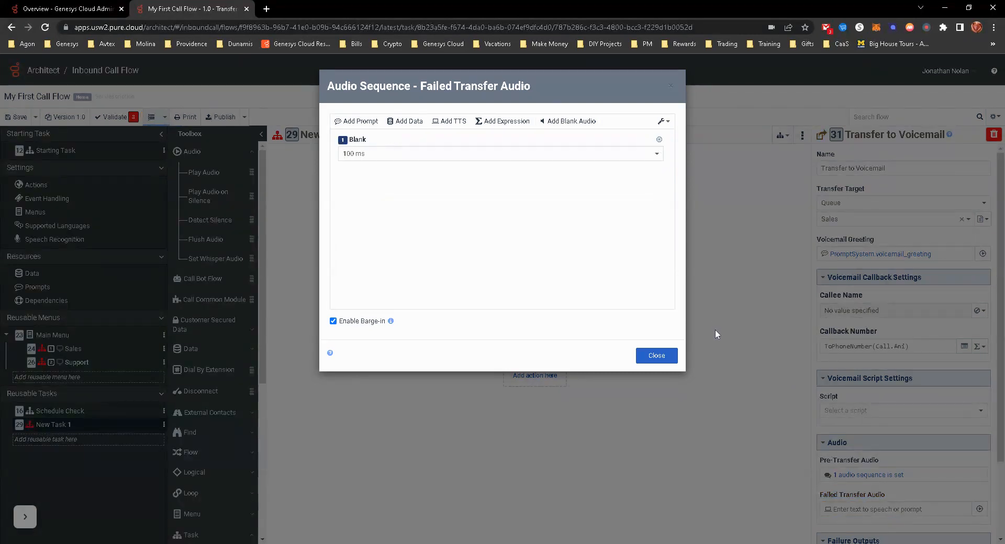
{"action": "left_click", "coordinate": [666, 356]}
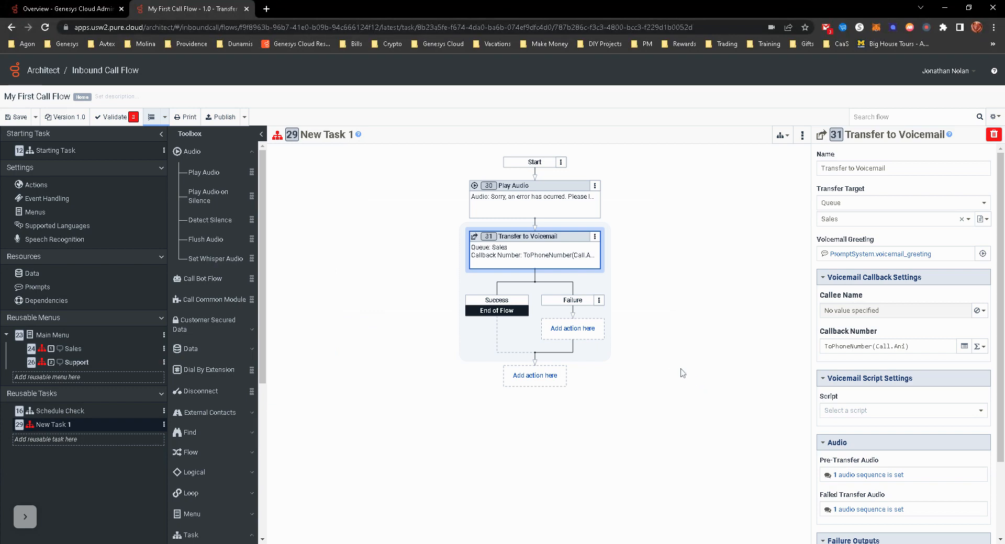
- Add a Disconnect action at the end of the reusable task, after the voicemail transfer
{"action": "left_click", "coordinate": [516, 383]}
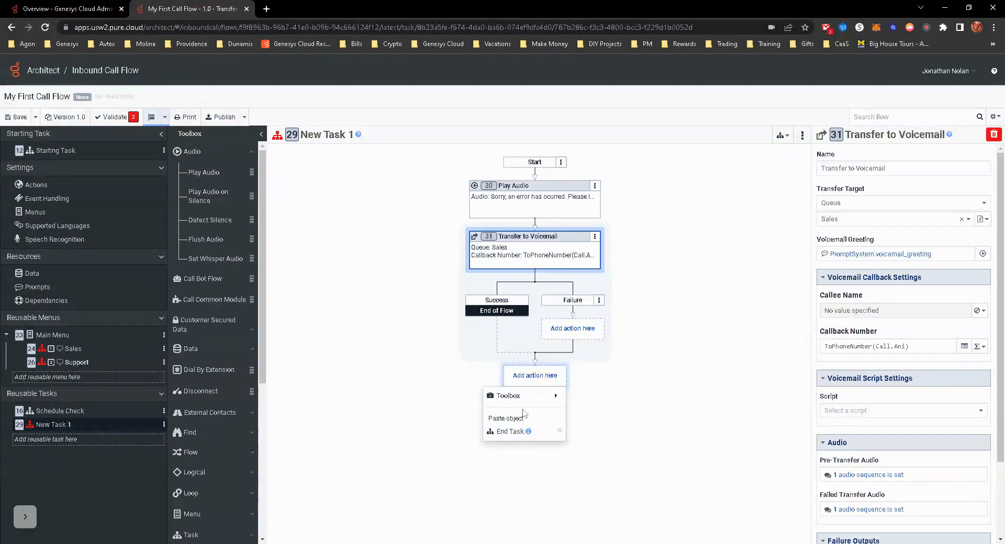
{"action": "mouse_move", "coordinate": [520, 400]}
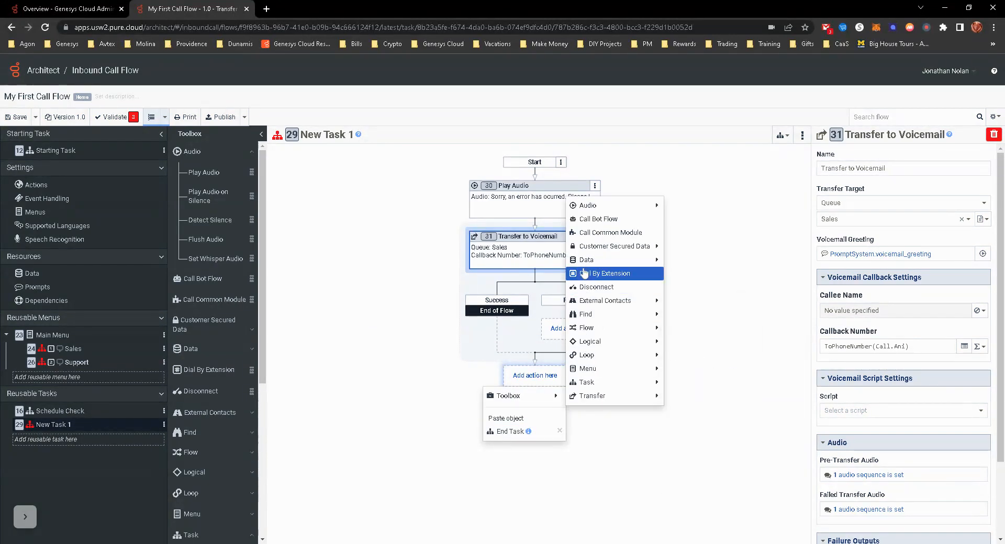
{"action": "left_click", "coordinate": [600, 291]}
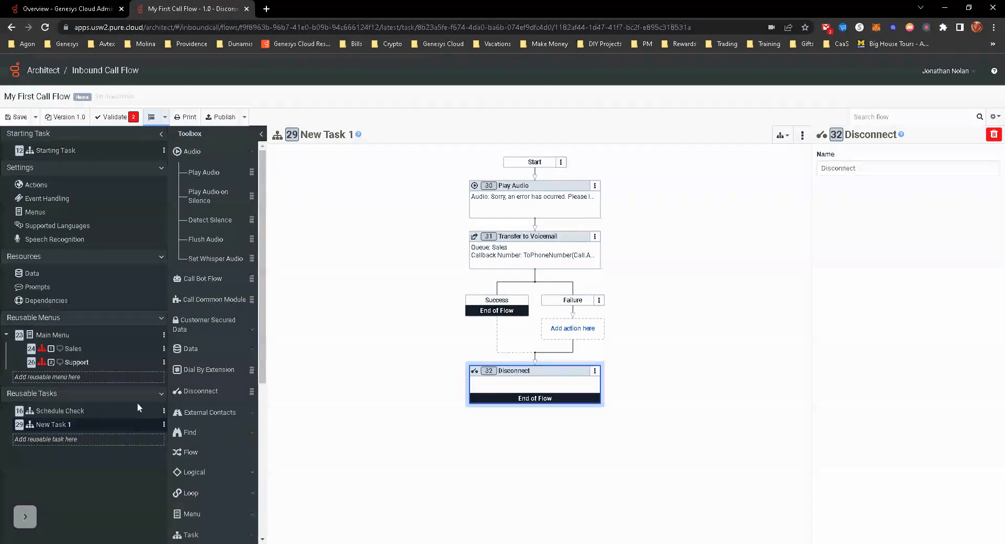
- Rename the new reusable task as Sales Error Handling
{"action": "left_click", "coordinate": [72, 349]}
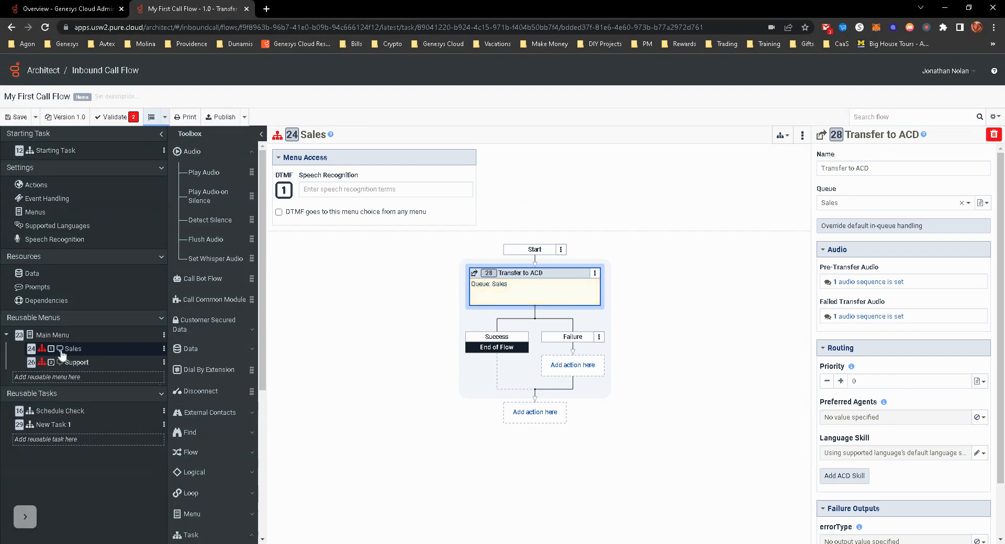
{"action": "left_click", "coordinate": [63, 425]}
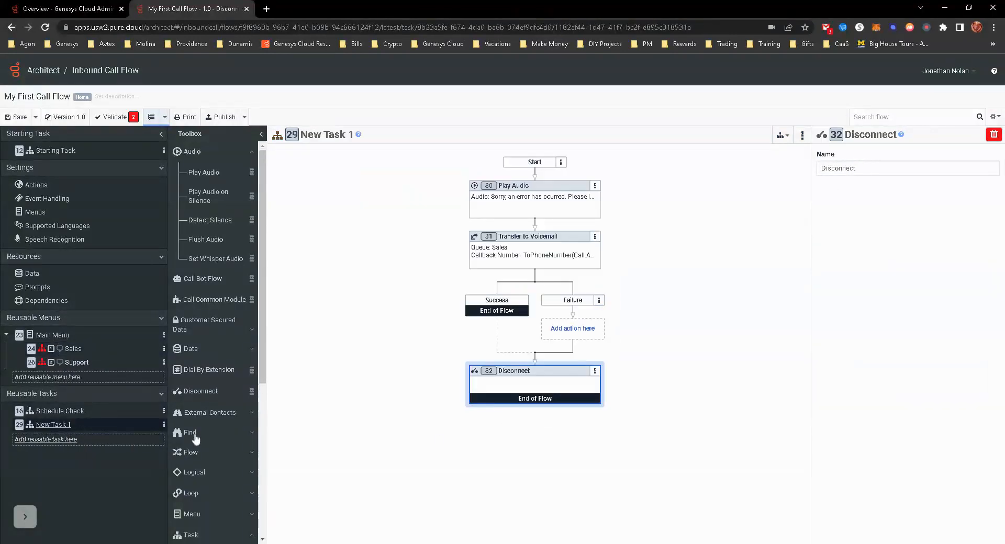
{"action": "left_click", "coordinate": [332, 136]}
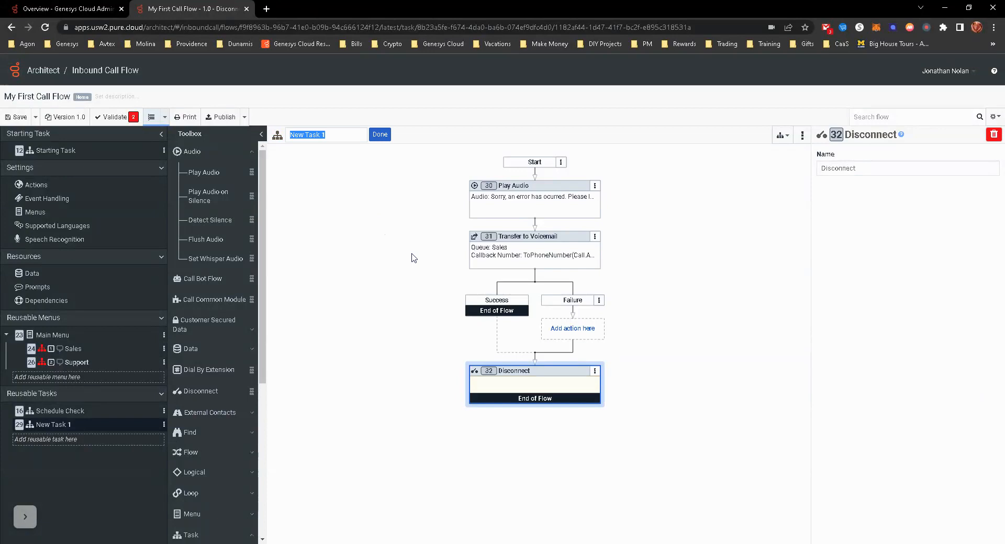
{"action": "type", "text": "Error Handling"}
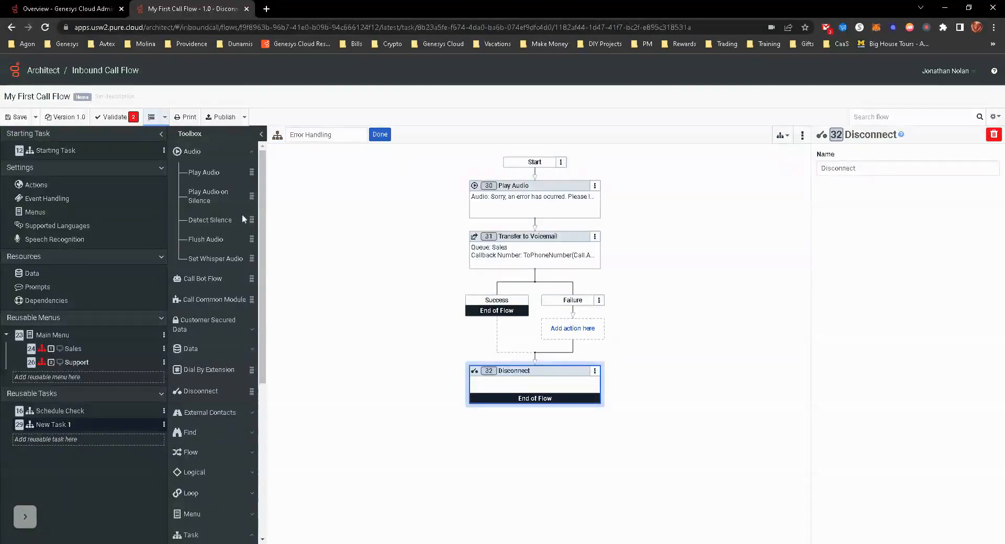
{"action": "left_click", "coordinate": [380, 135]}
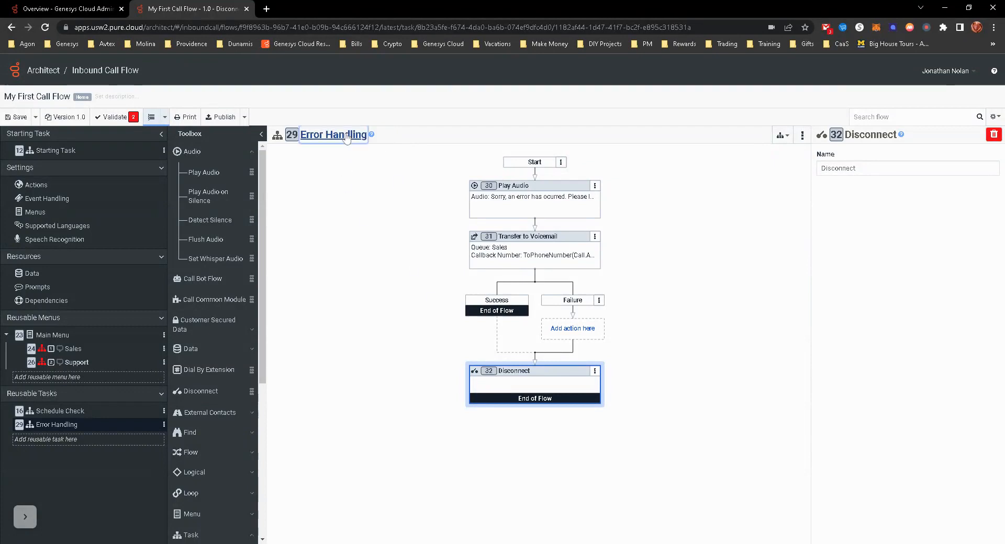
{"action": "left_click", "coordinate": [345, 136]}
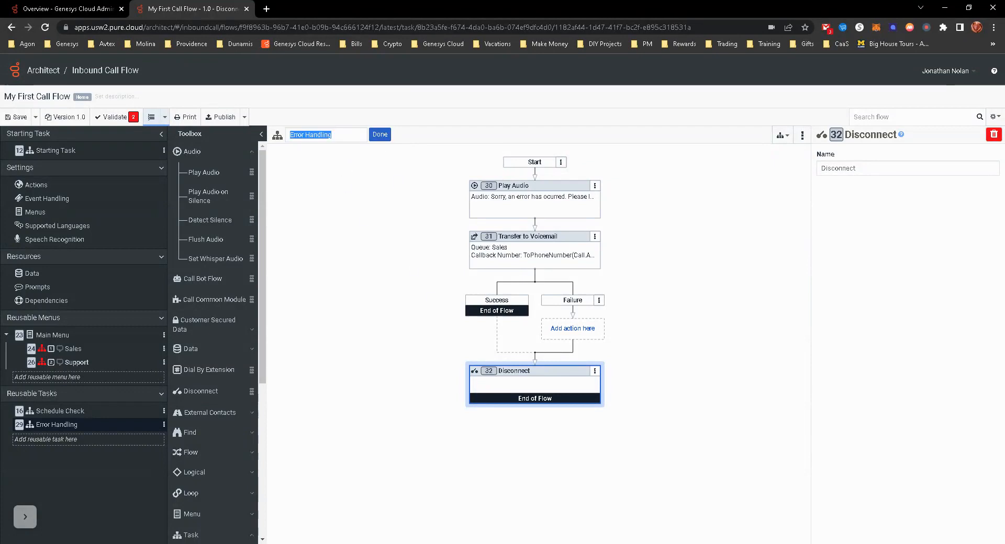
{"action": "left_click", "coordinate": [341, 135]}
{"action": "left_click", "coordinate": [290, 135]}
{"action": "type", "text": "Sales"}
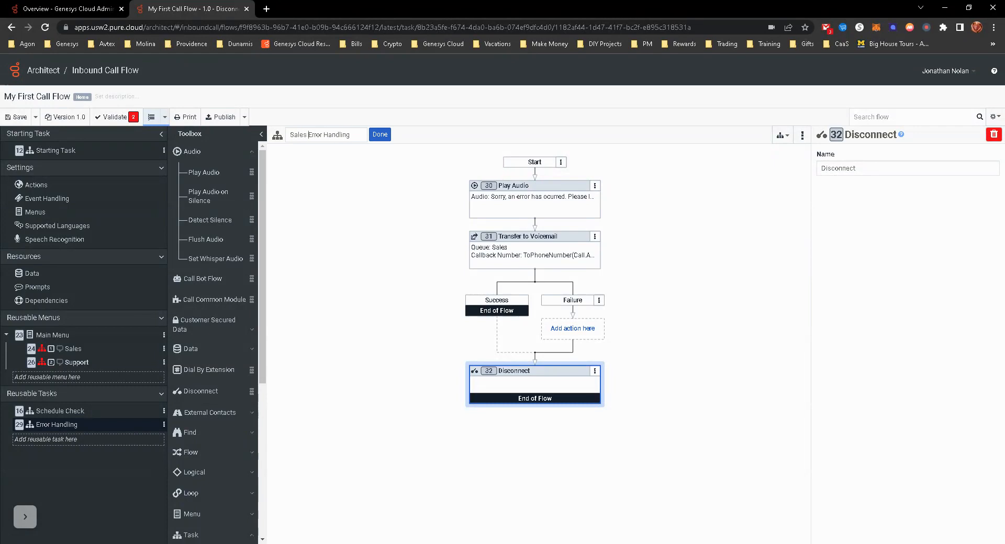
{"action": "left_click", "coordinate": [380, 135]}
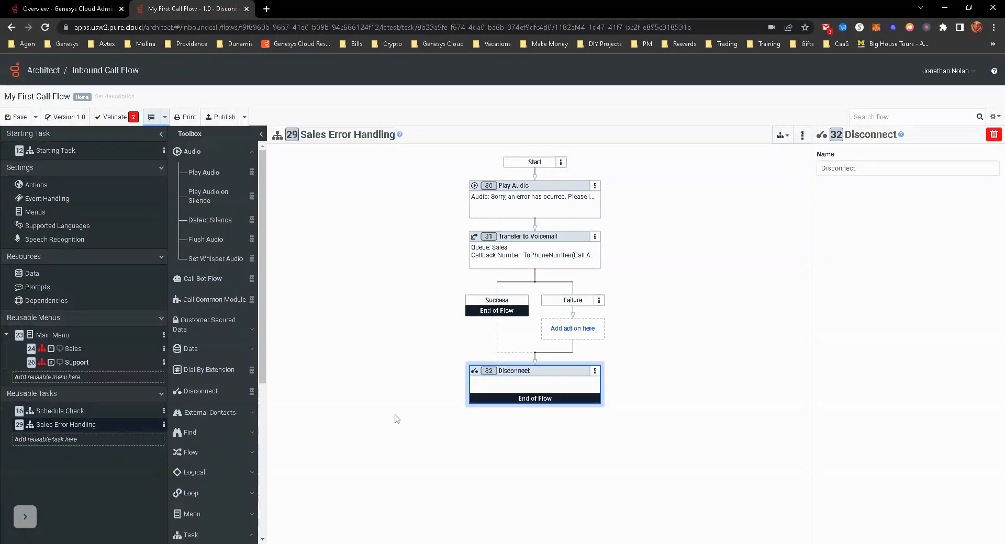
- In the Sales menu task, add a Jump to Reusable Task action after the ACD transfer and point it to Sales Error Handling
{"action": "left_click", "coordinate": [73, 350]}
{"action": "left_click", "coordinate": [534, 412]}
{"action": "mouse_move", "coordinate": [555, 432]}
{"action": "mouse_move", "coordinate": [617, 431]}
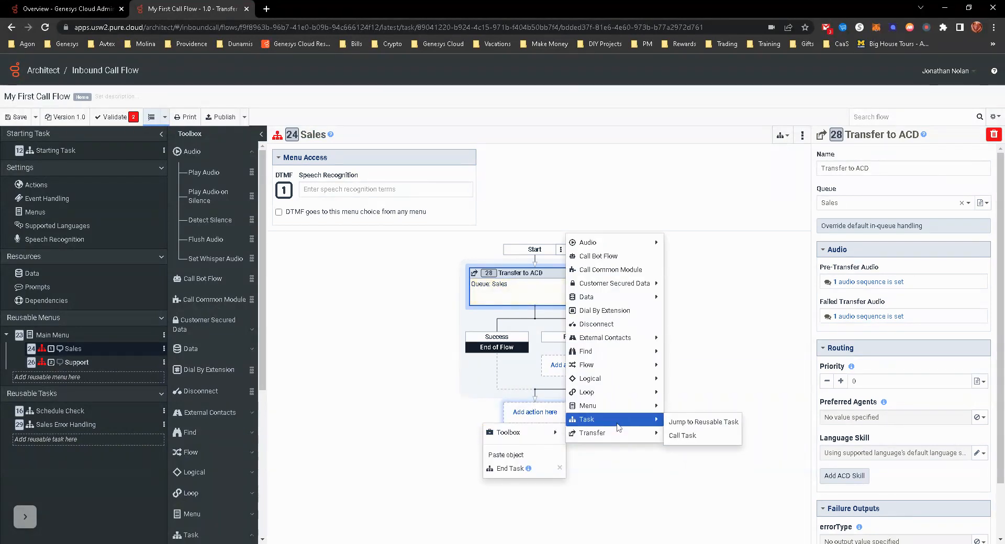
{"action": "left_click", "coordinate": [667, 424]}
{"action": "left_click", "coordinate": [853, 204]}
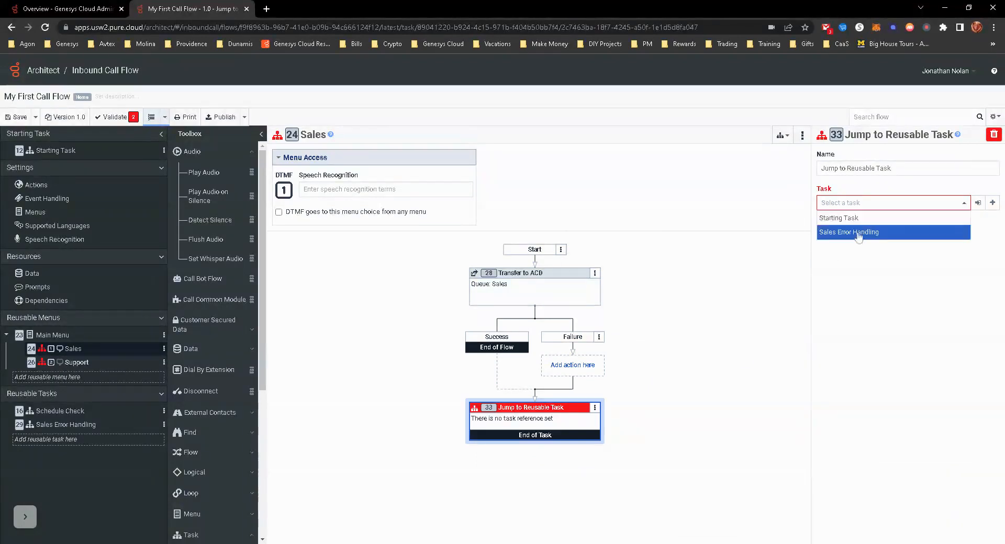
{"action": "left_click", "coordinate": [856, 233]}
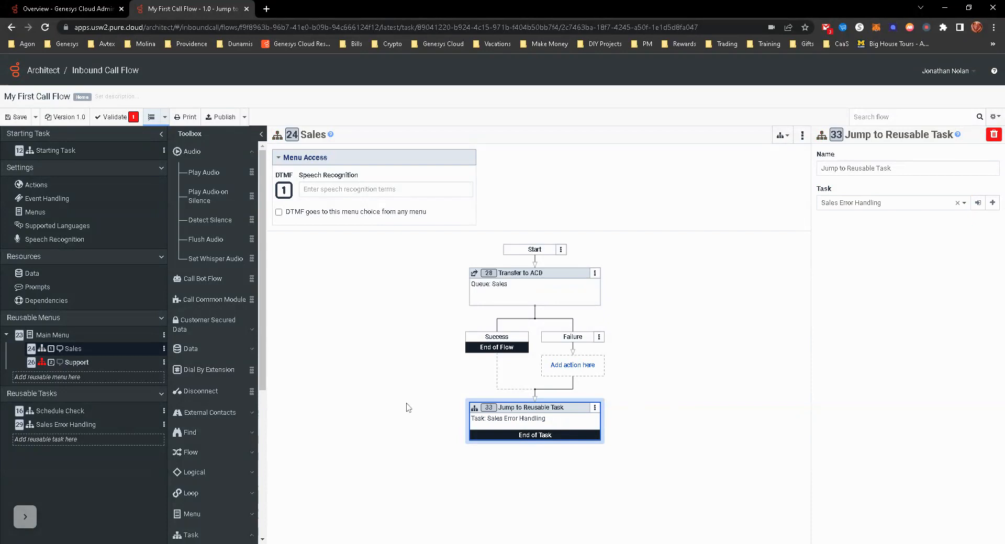
- Copy the Sales Error Handling reusable task and paste it as a new reusable task
{"action": "left_click", "coordinate": [77, 362]}
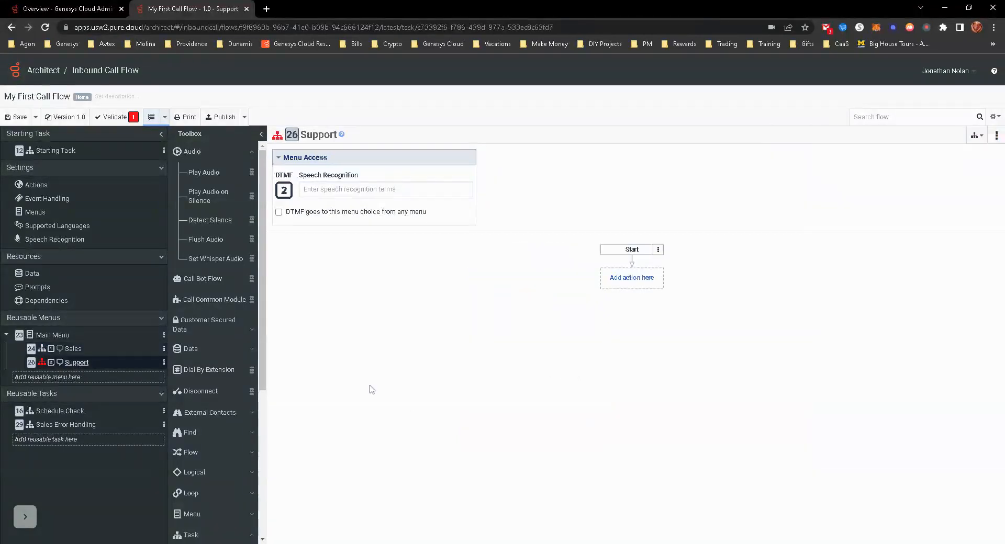
{"action": "left_click", "coordinate": [60, 440]}
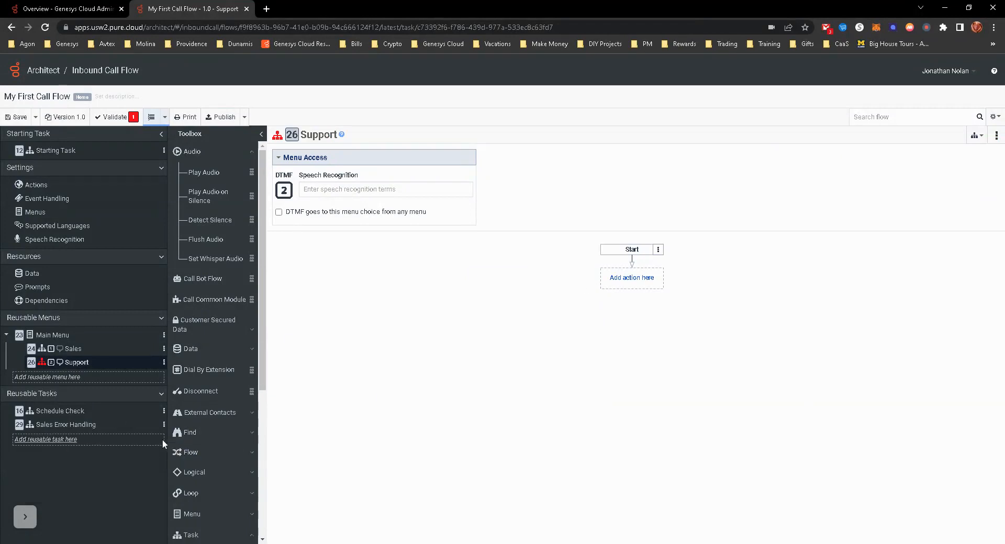
{"action": "left_click", "coordinate": [163, 425]}
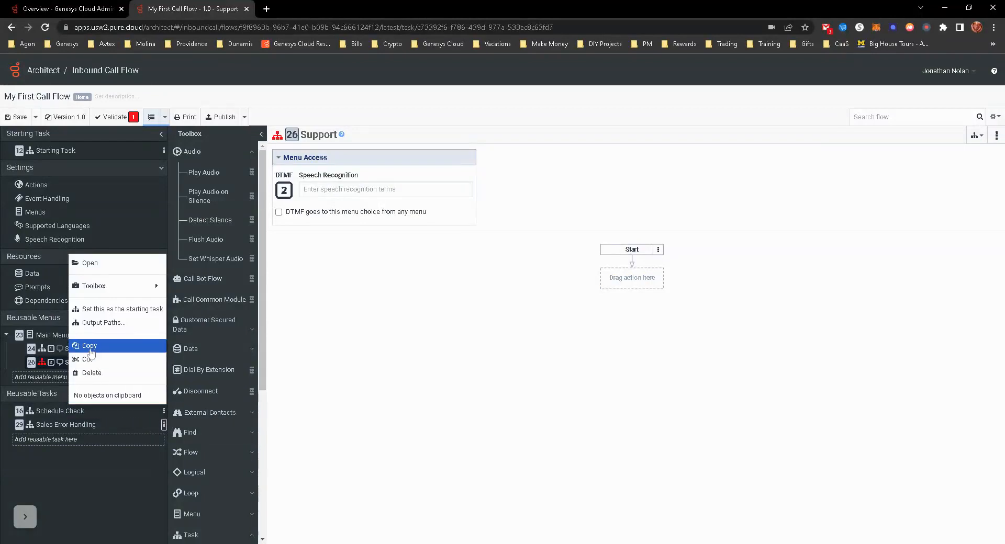
{"action": "left_click", "coordinate": [89, 347]}
{"action": "left_click", "coordinate": [61, 442]}
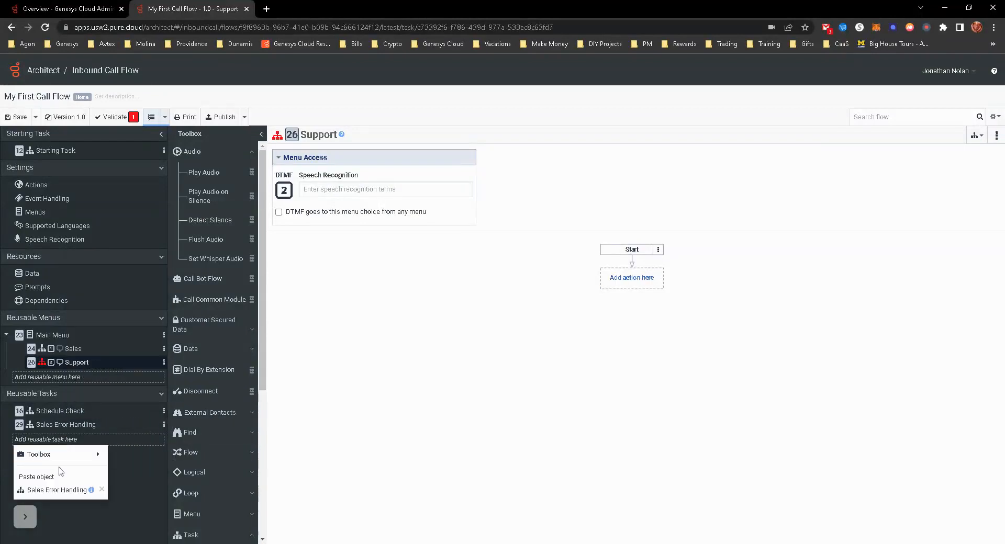
{"action": "left_click", "coordinate": [58, 491]}
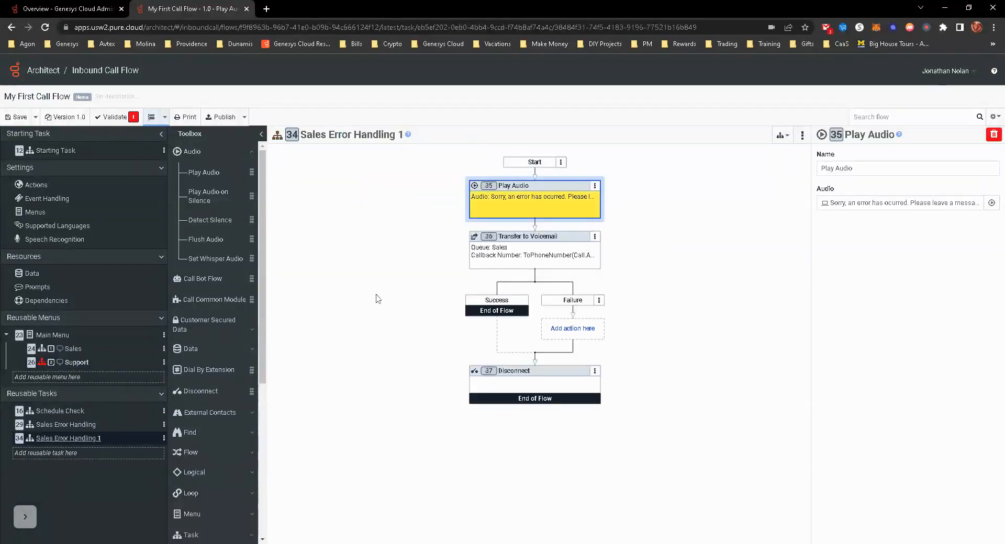
- Rename the pasted copy of the reusable task as Support Error Handling
{"action": "left_click", "coordinate": [390, 135]}
{"action": "key", "text": "ctrl+a"}
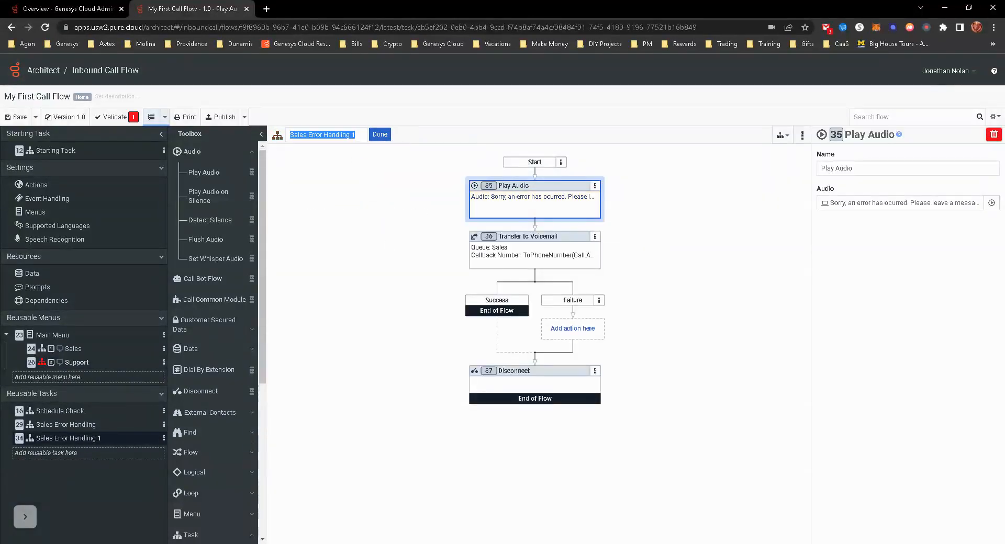
{"action": "key", "text": "BackSpace"}
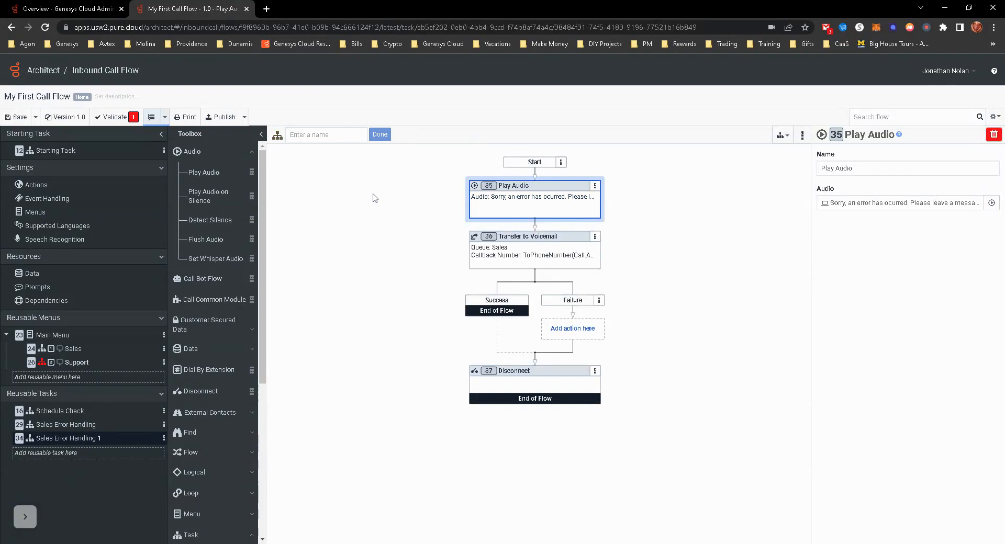
{"action": "type", "text": "Support Error Handling"}
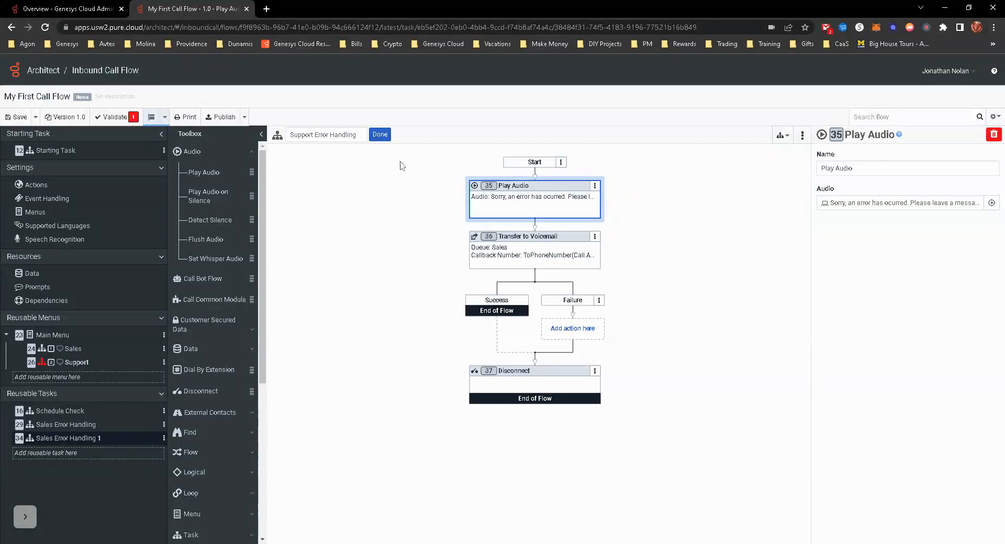
{"action": "left_click", "coordinate": [379, 135]}
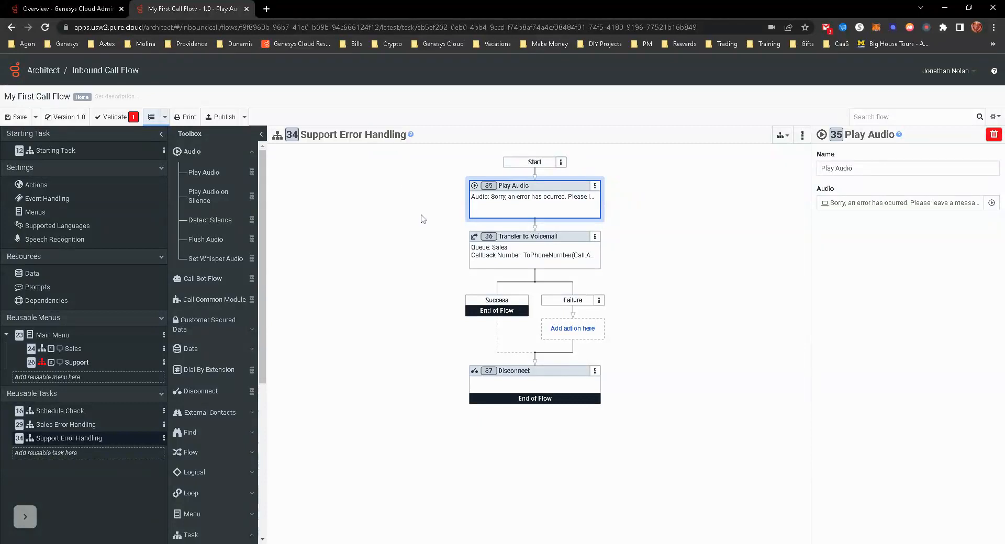
- Set the target queue of the Transfer to Voicemail action in Support Error Handling to Support
{"action": "left_click", "coordinate": [517, 252]}
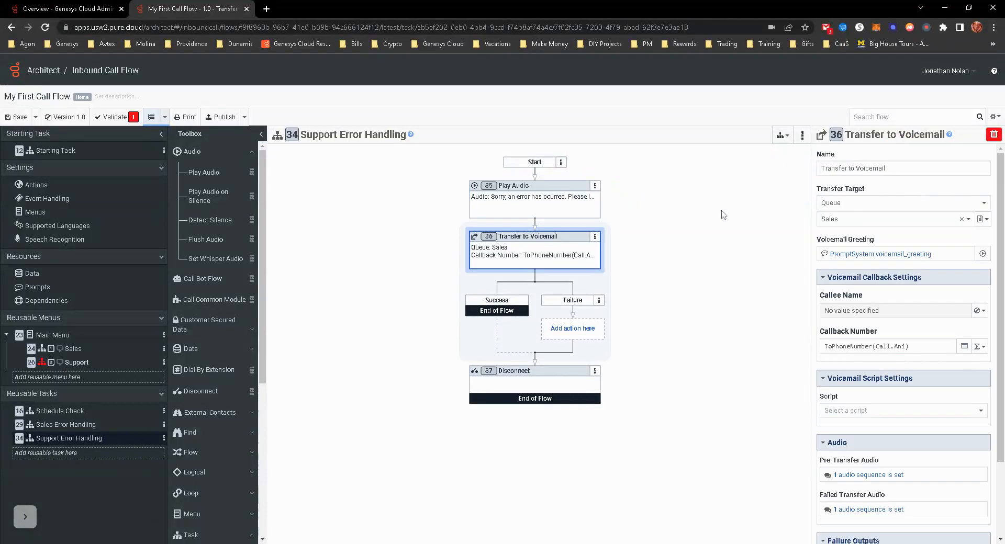
{"action": "left_click", "coordinate": [845, 222]}
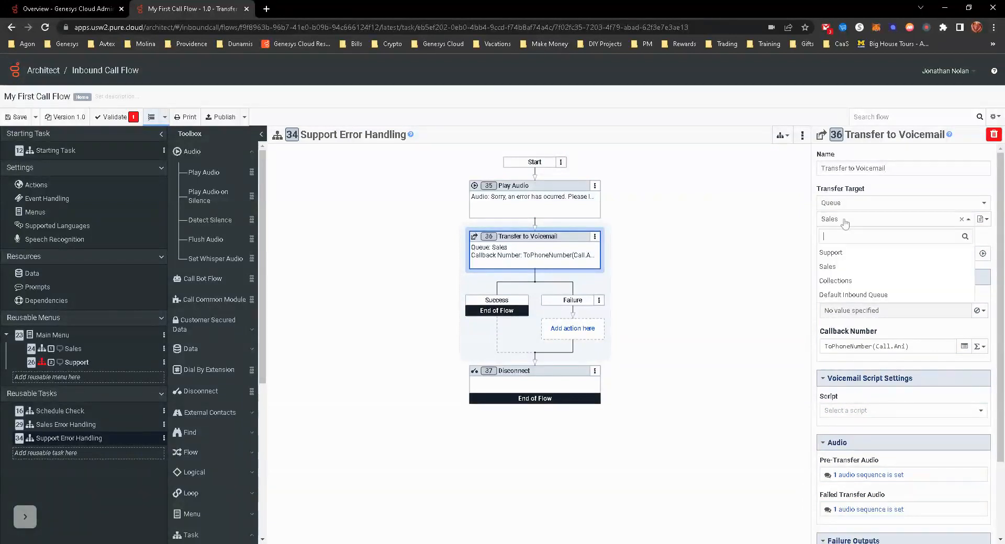
{"action": "left_click", "coordinate": [846, 254]}
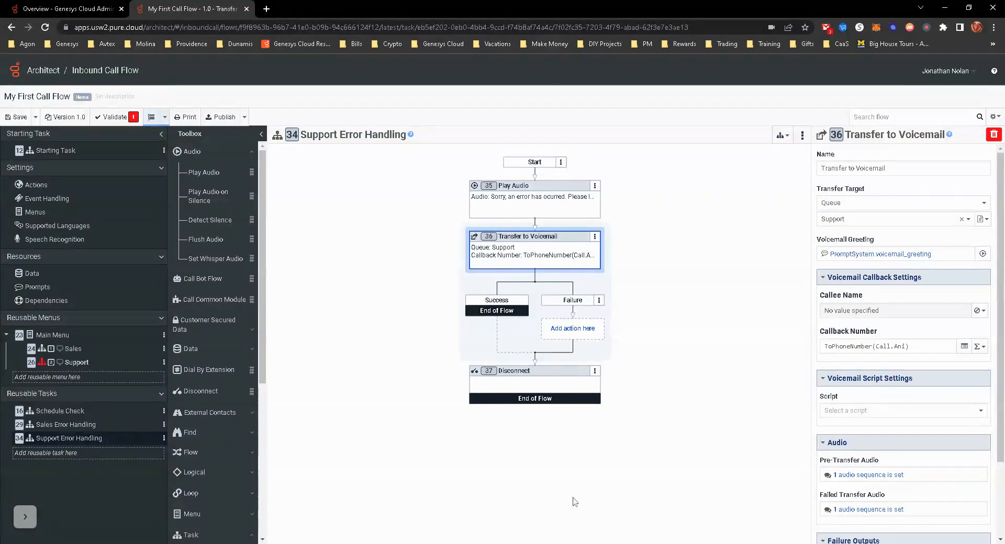
- In the Support menu task, add a Jump to Reusable Task action after Start and point it to Support Error Handling
{"action": "left_click", "coordinate": [74, 362]}
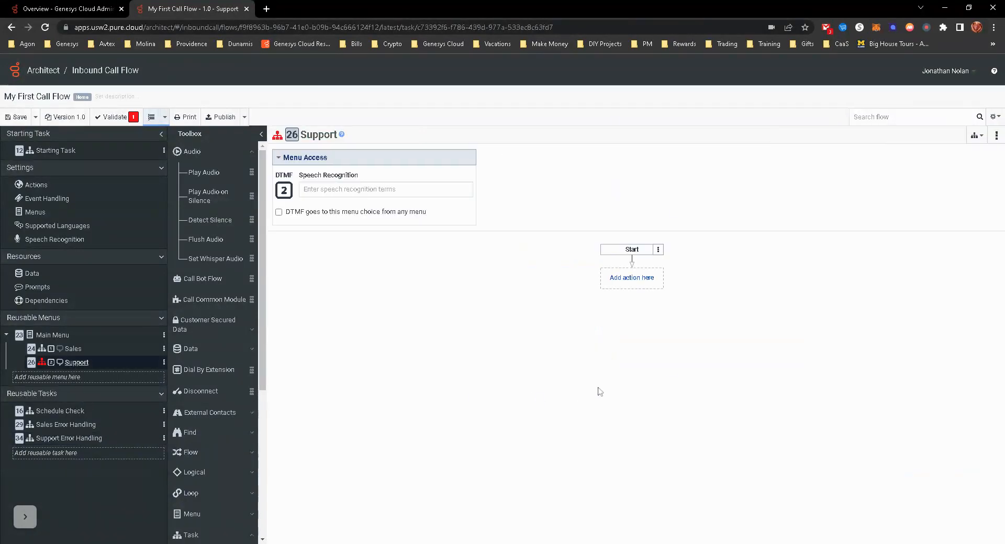
{"action": "left_click", "coordinate": [636, 284]}
{"action": "mouse_move", "coordinate": [654, 299]}
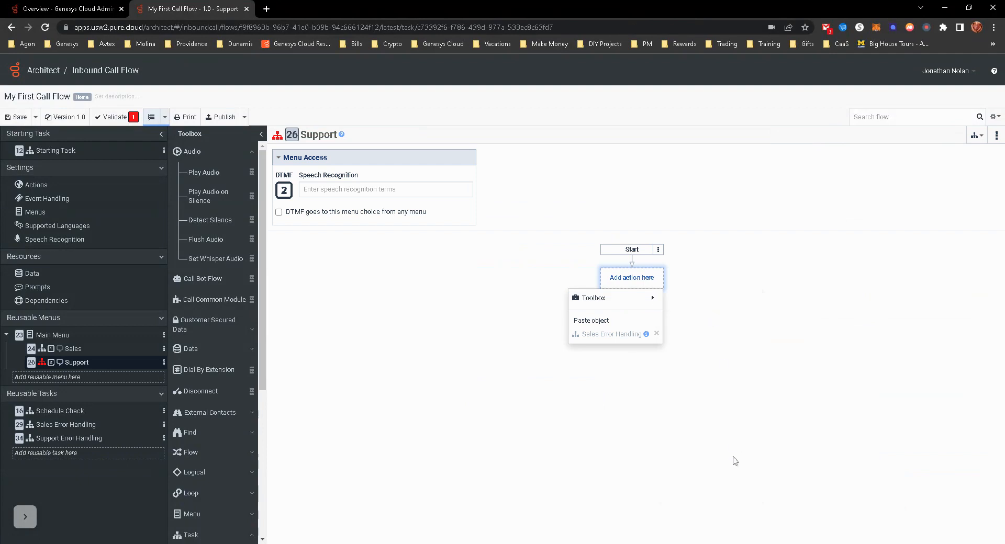
{"action": "mouse_move", "coordinate": [739, 477]}
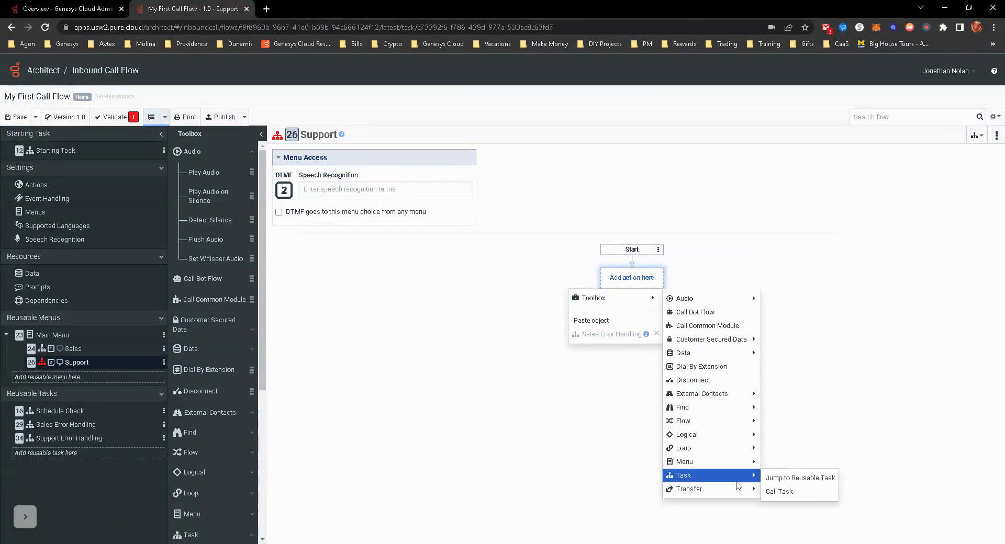
{"action": "left_click", "coordinate": [796, 479]}
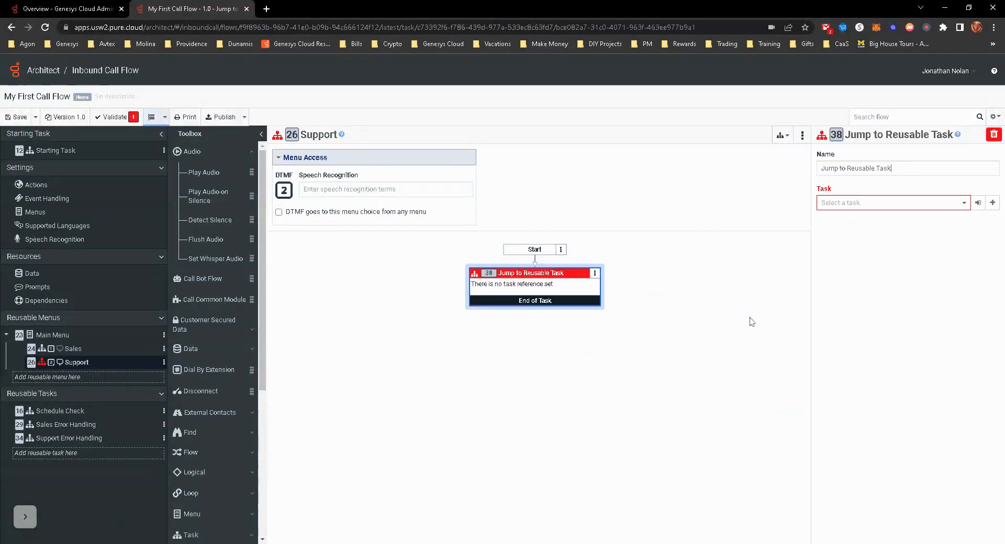
{"action": "left_click", "coordinate": [826, 208]}
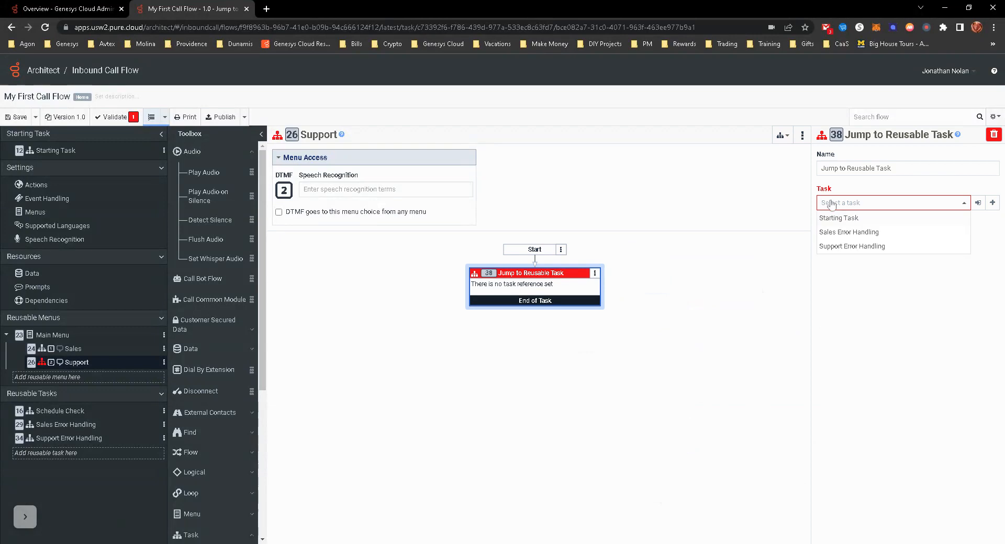
{"action": "left_click", "coordinate": [842, 246]}
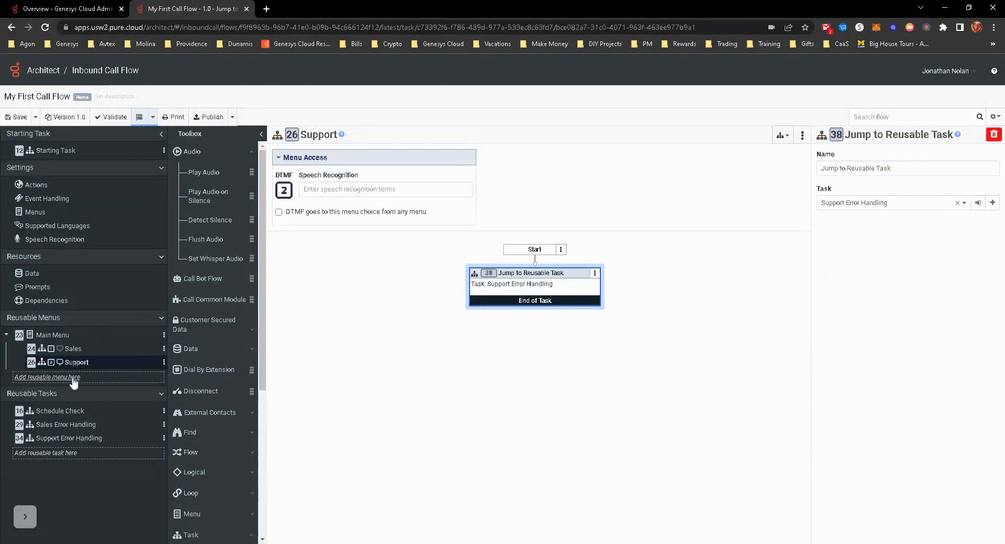
- Review the Main Menu settings, the available error event handling choices, and the Starting Task's schedule branches
{"action": "left_click", "coordinate": [54, 335]}
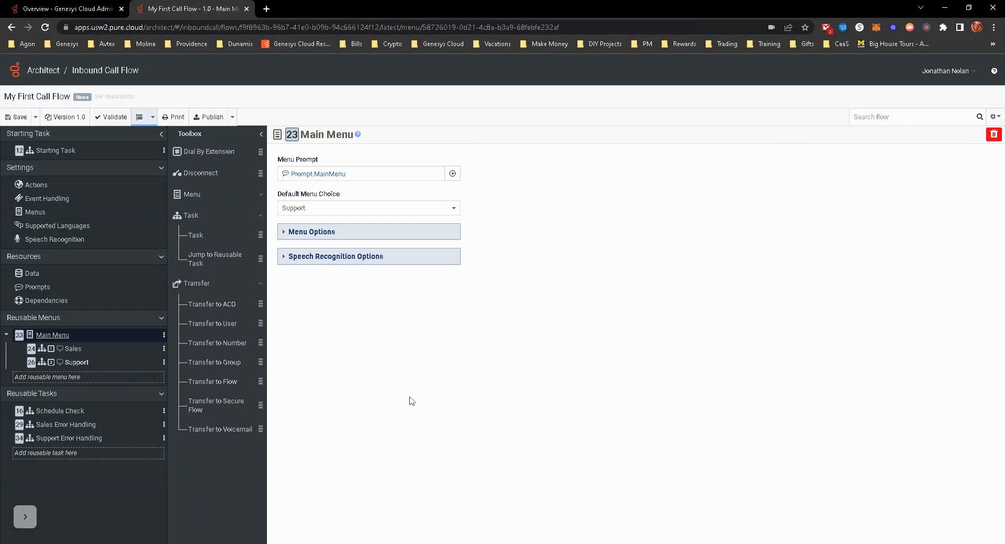
{"action": "left_click", "coordinate": [314, 235]}
{"action": "left_click", "coordinate": [314, 235]}
{"action": "left_click", "coordinate": [45, 200]}
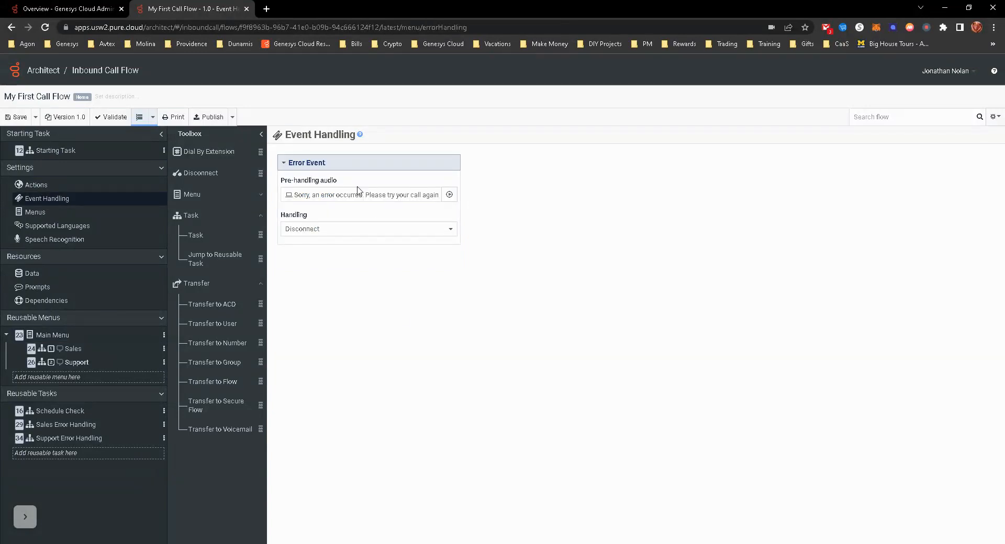
{"action": "left_click", "coordinate": [344, 230]}
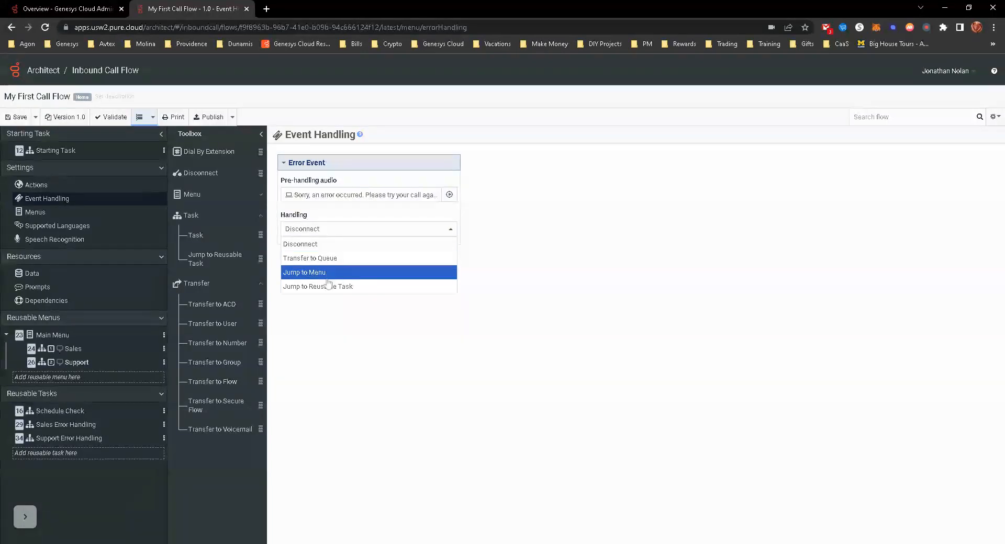
{"action": "left_click", "coordinate": [349, 367]}
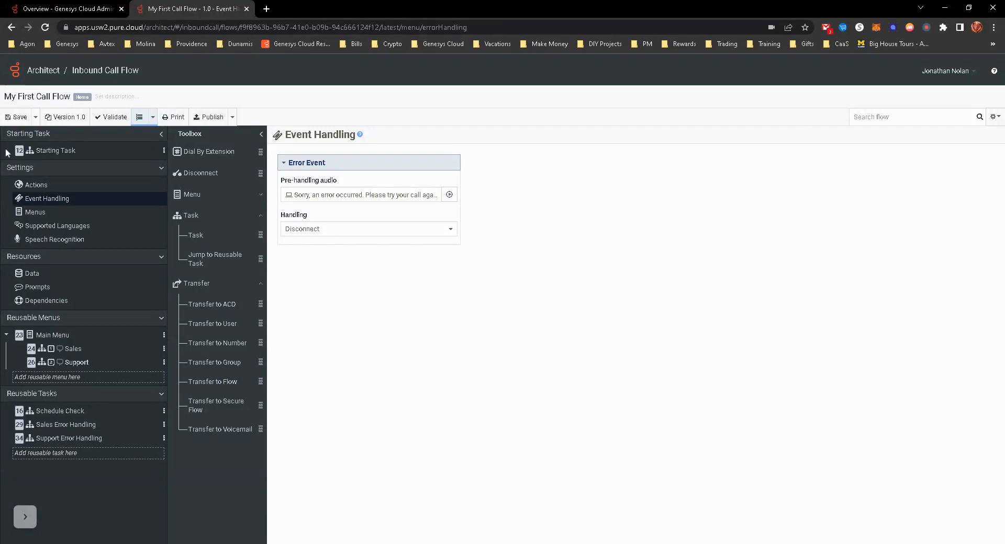
{"action": "left_click", "coordinate": [41, 151]}
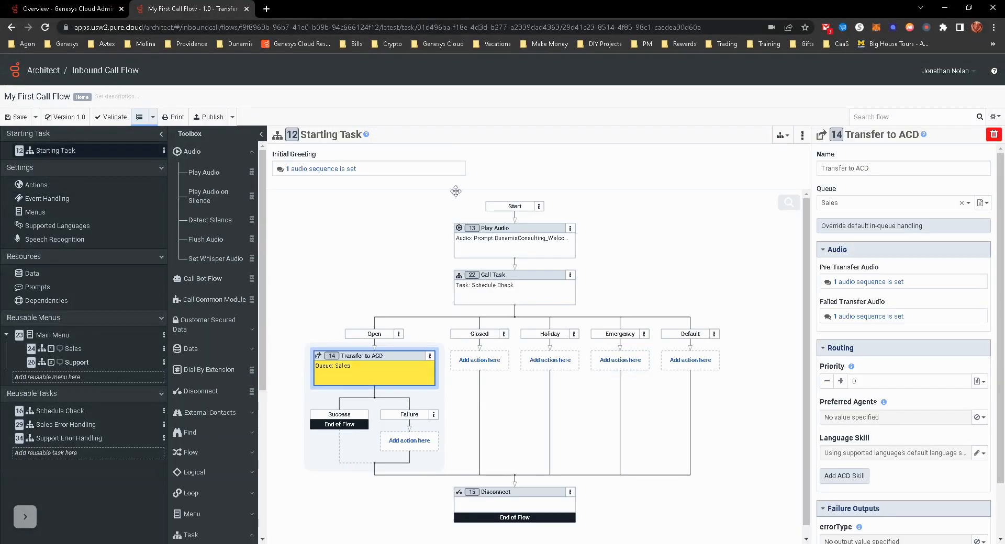
{"action": "scroll", "coordinate": [443, 399], "scroll_direction": "down", "scroll_amount": 1}
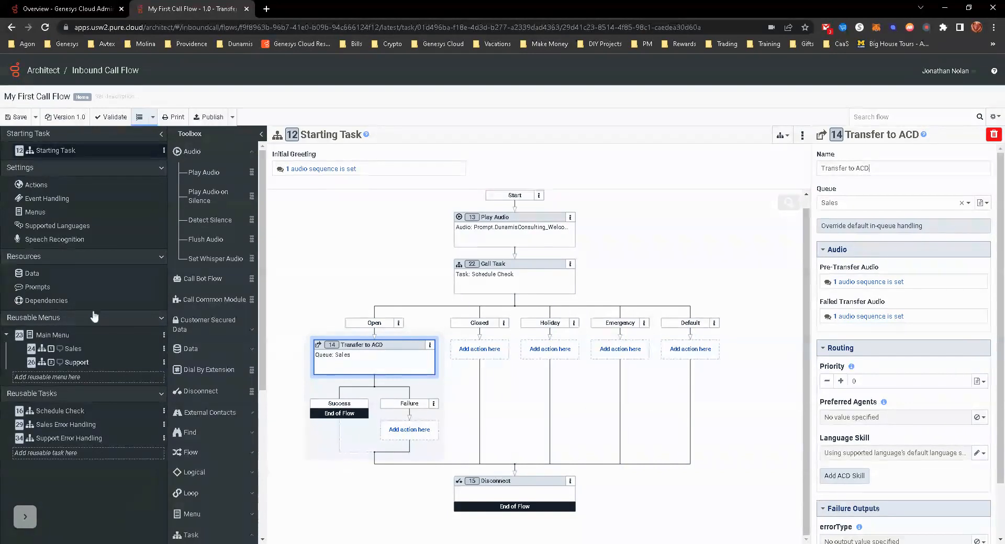
- Clear the copied task from the clipboard, and duplicate the Main Menu as a new reusable menu
{"action": "left_click", "coordinate": [164, 336]}
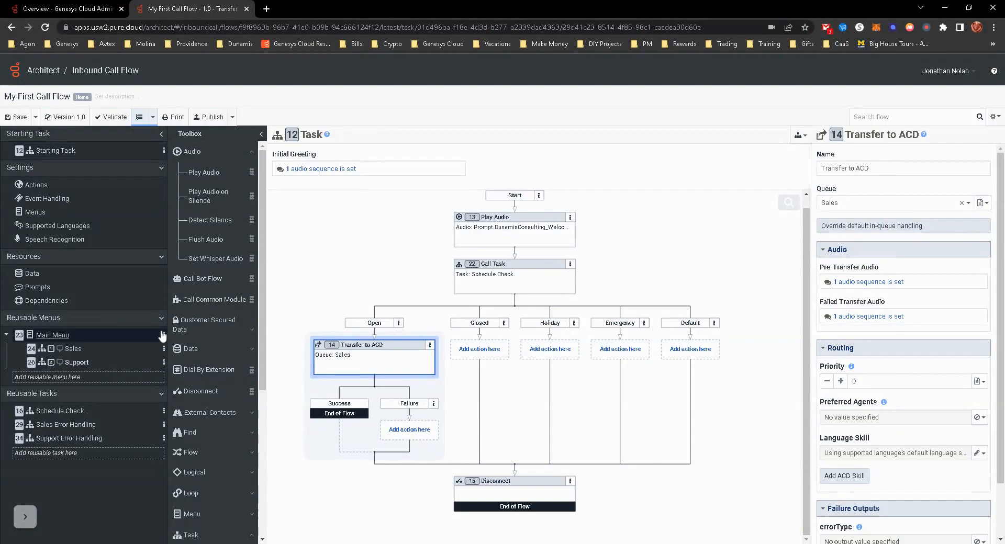
{"action": "left_click", "coordinate": [164, 336]}
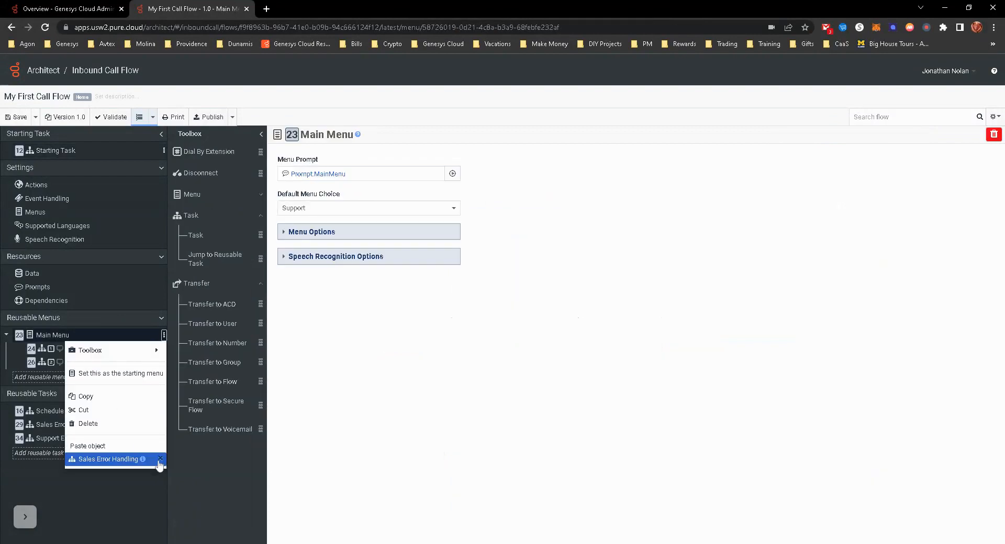
{"action": "left_click", "coordinate": [161, 459]}
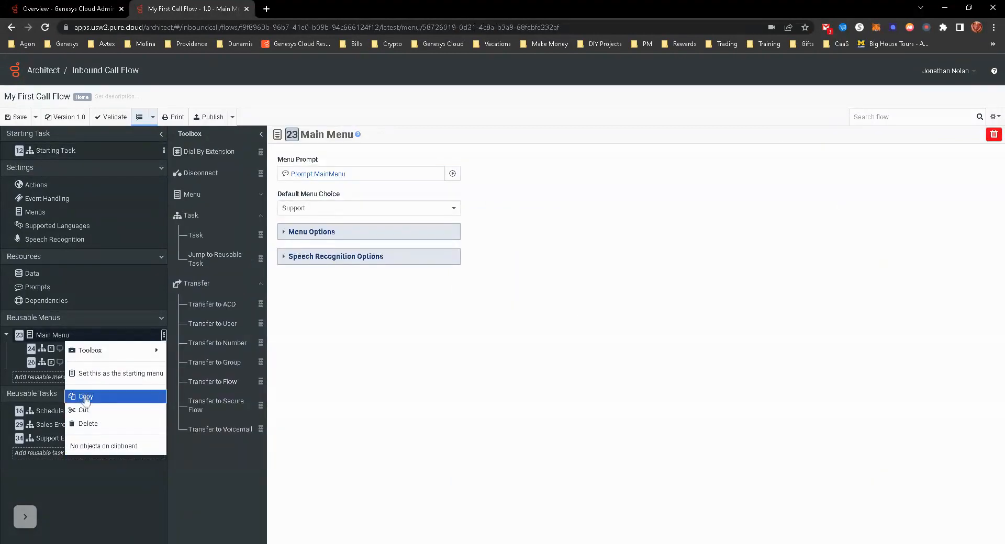
{"action": "left_click", "coordinate": [85, 398]}
{"action": "left_click", "coordinate": [55, 378]}
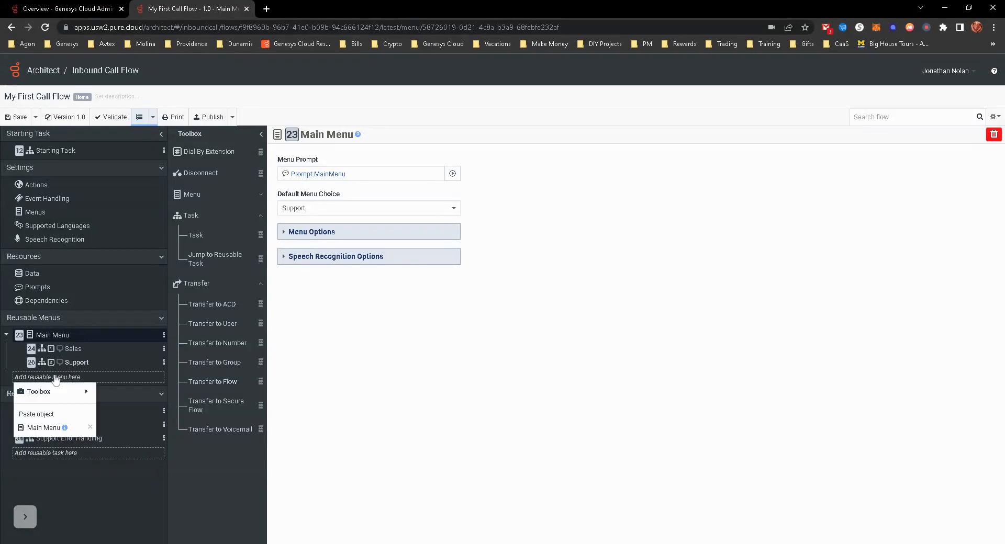
{"action": "left_click", "coordinate": [45, 428]}
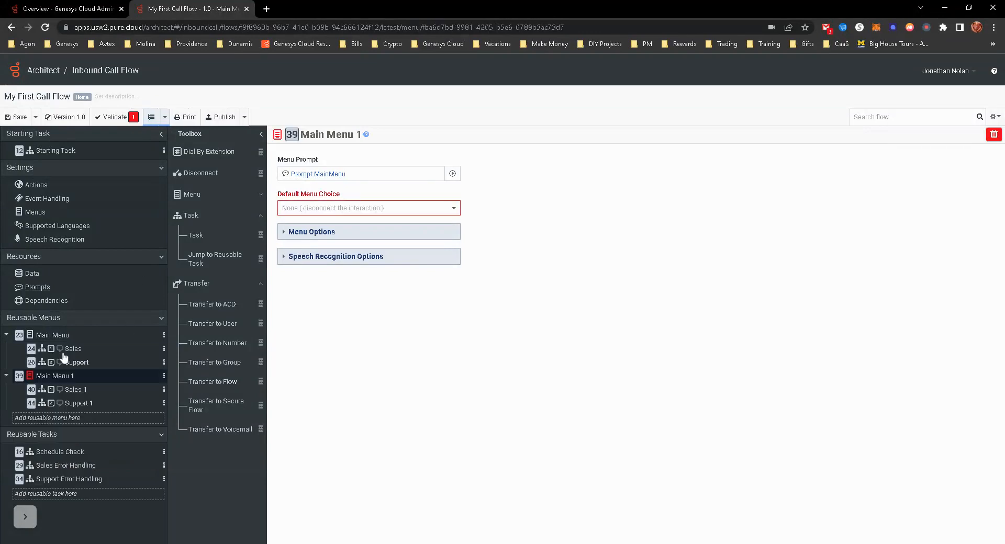
- Rename the duplicated menu as Afterhours Menu and set its default menu choice to Support 1
{"action": "left_click", "coordinate": [326, 135]}
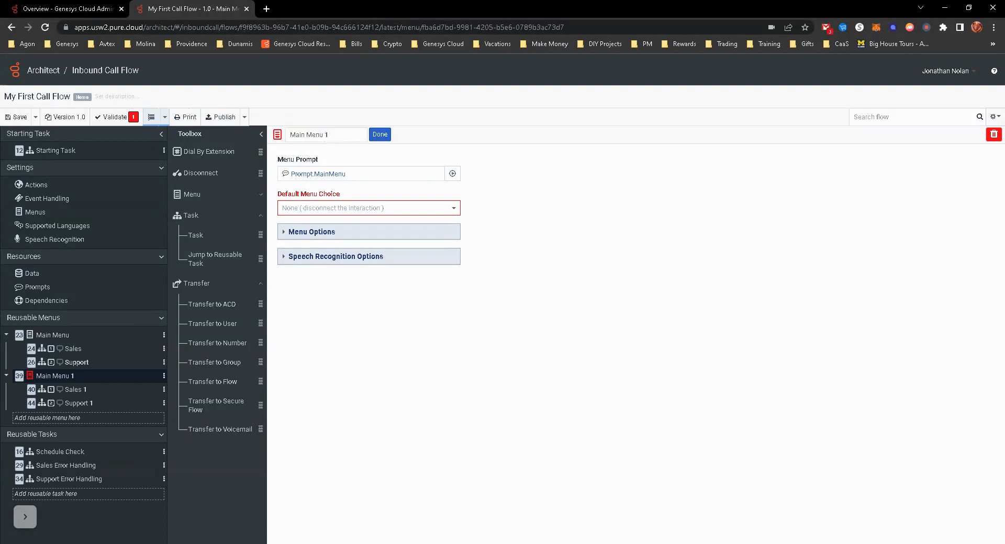
{"action": "type", "text": "Afterhours Menu"}
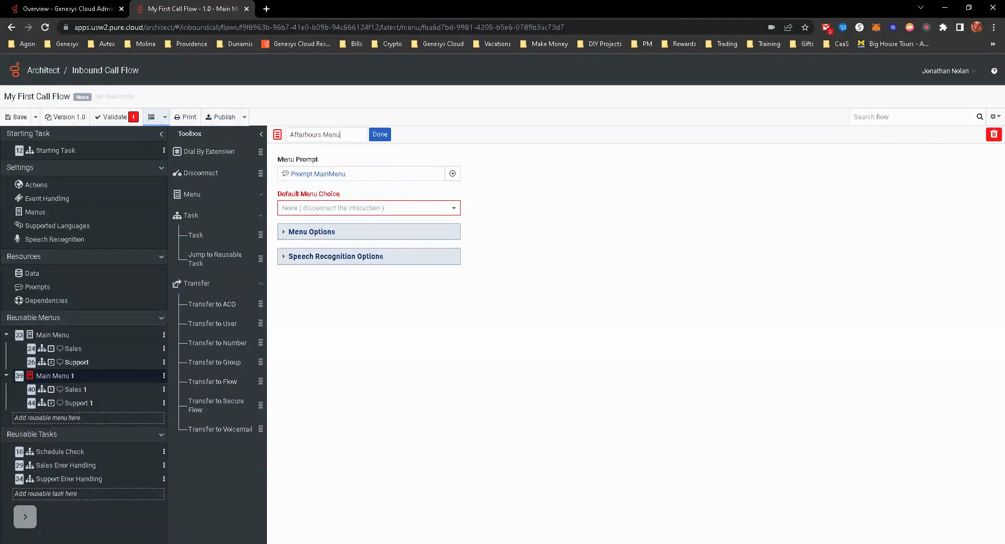
{"action": "left_click", "coordinate": [379, 136]}
{"action": "left_click", "coordinate": [356, 214]}
{"action": "left_click", "coordinate": [309, 238]}
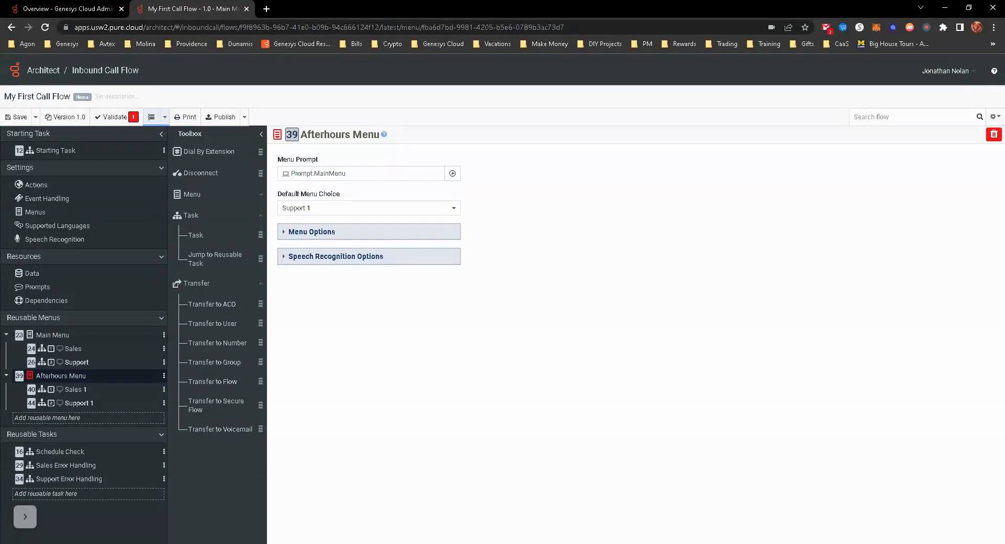
- Replace the Afterhours Menu's menu prompt with Prompt.Afterhours_Menu
{"action": "left_click_drag", "start_coordinate": [346, 173], "coordinate": [297, 173]}
{"action": "key", "text": "BackSpace"}
{"action": "key", "text": "BackSpace"}
{"action": "key", "text": "BackSpace"}
{"action": "type", "text": "after"}
{"action": "left_click", "coordinate": [347, 194]}
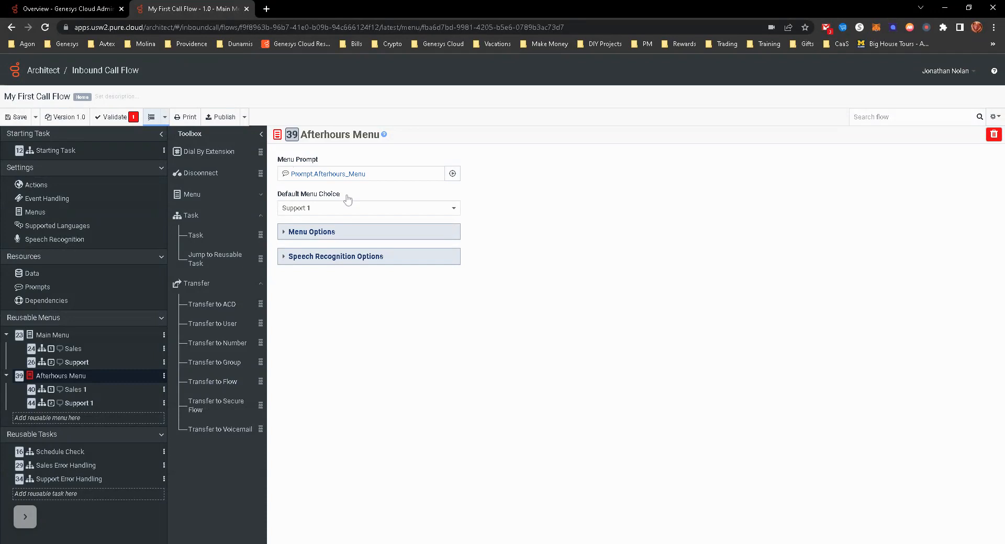
- Delete the Jump to Reusable Task and Transfer to ACD actions from the Afterhours Menu's Sales 1 task
{"action": "left_click", "coordinate": [73, 390]}
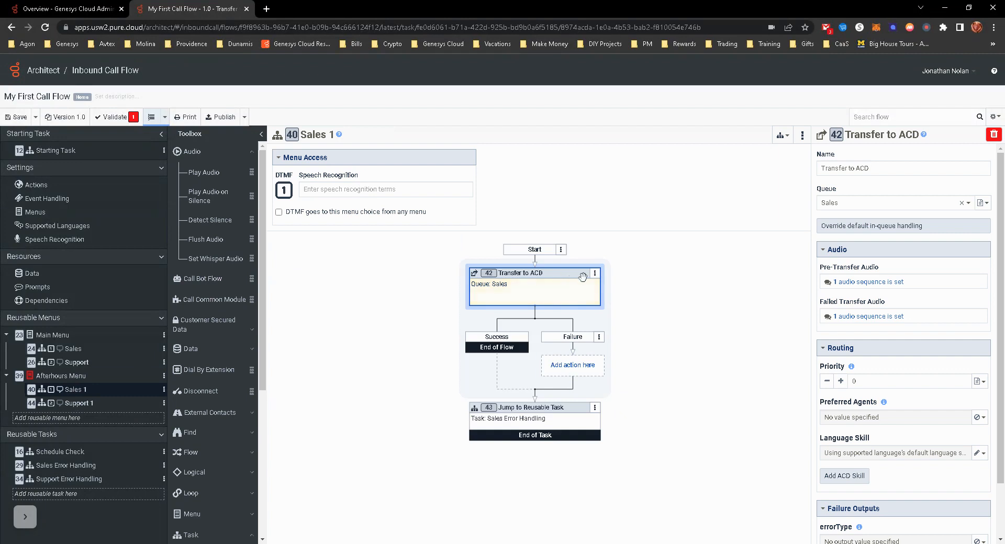
{"action": "left_click", "coordinate": [594, 407]}
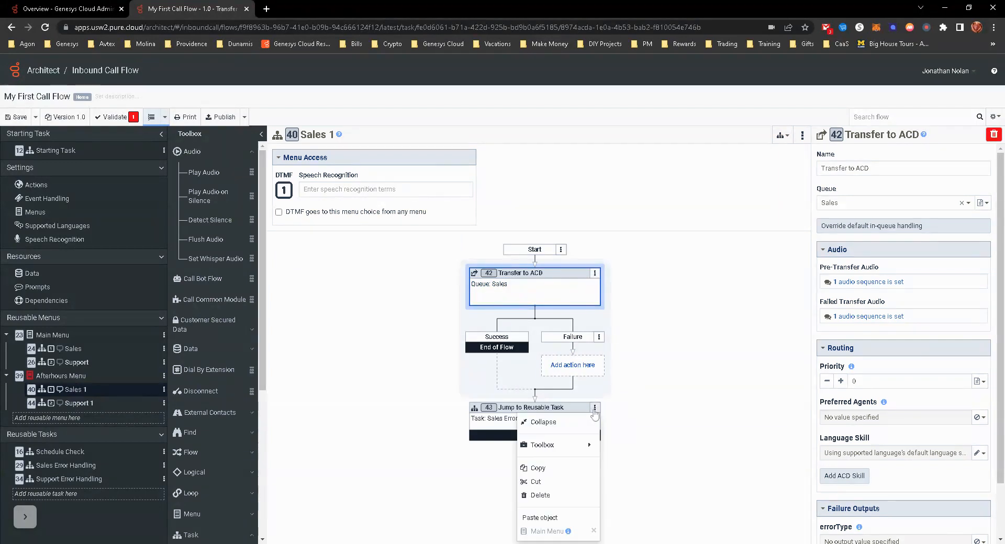
{"action": "left_click", "coordinate": [541, 496]}
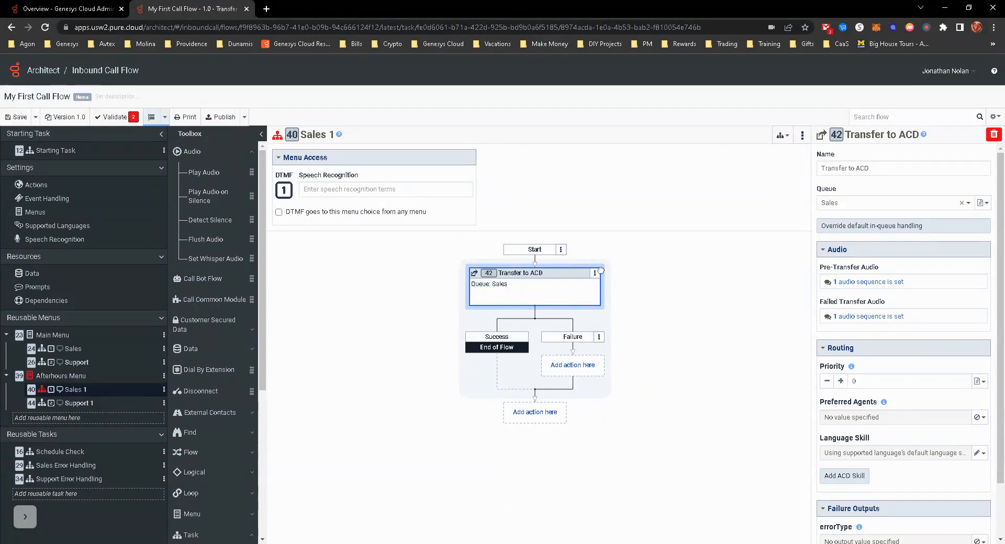
{"action": "left_click", "coordinate": [595, 273]}
{"action": "left_click", "coordinate": [548, 367]}
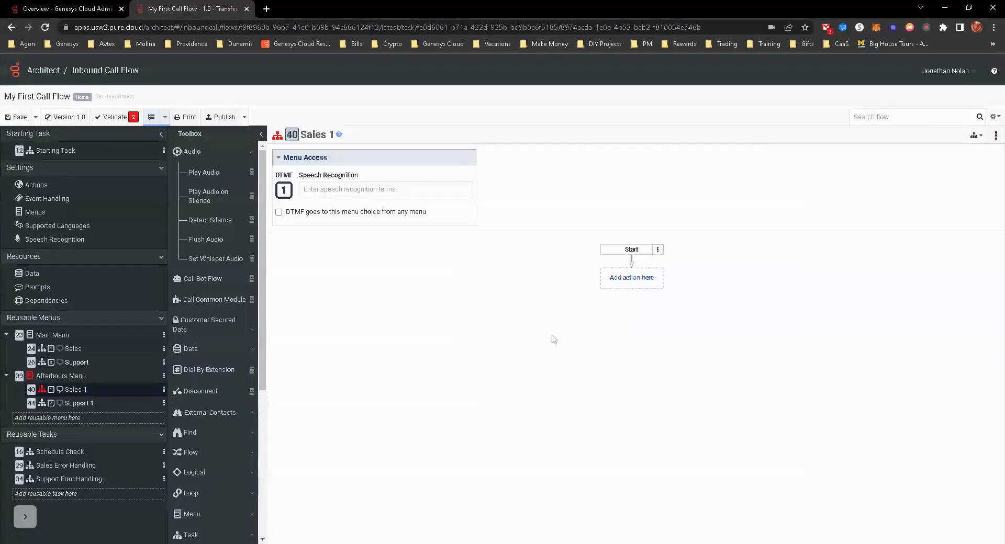
- Add a Transfer to Voicemail action to the Sales 1 task, with Queue as the transfer target and Sales as the queue
{"action": "left_click", "coordinate": [627, 283]}
{"action": "mouse_move", "coordinate": [622, 299]}
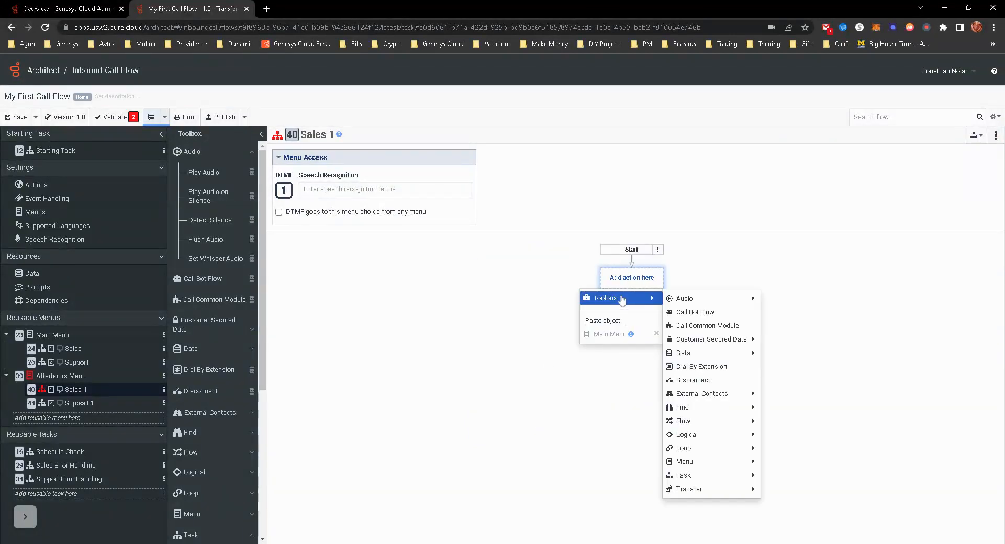
{"action": "mouse_move", "coordinate": [731, 495]}
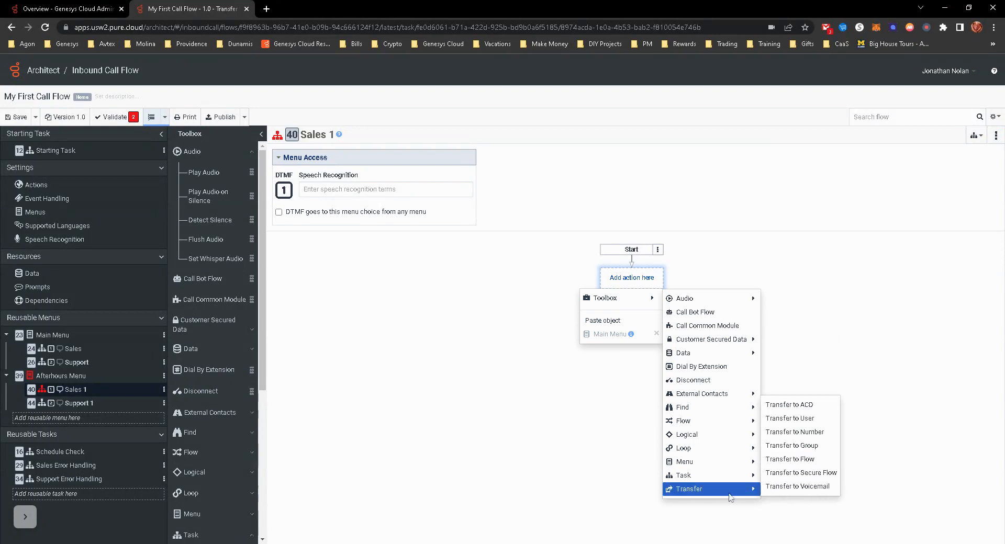
{"action": "left_click", "coordinate": [796, 486]}
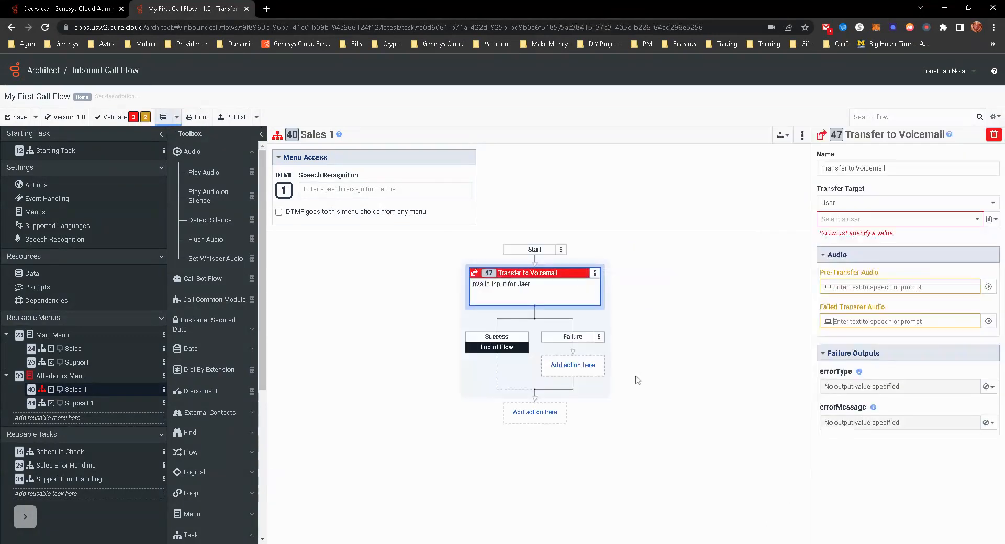
{"action": "left_click", "coordinate": [835, 202]}
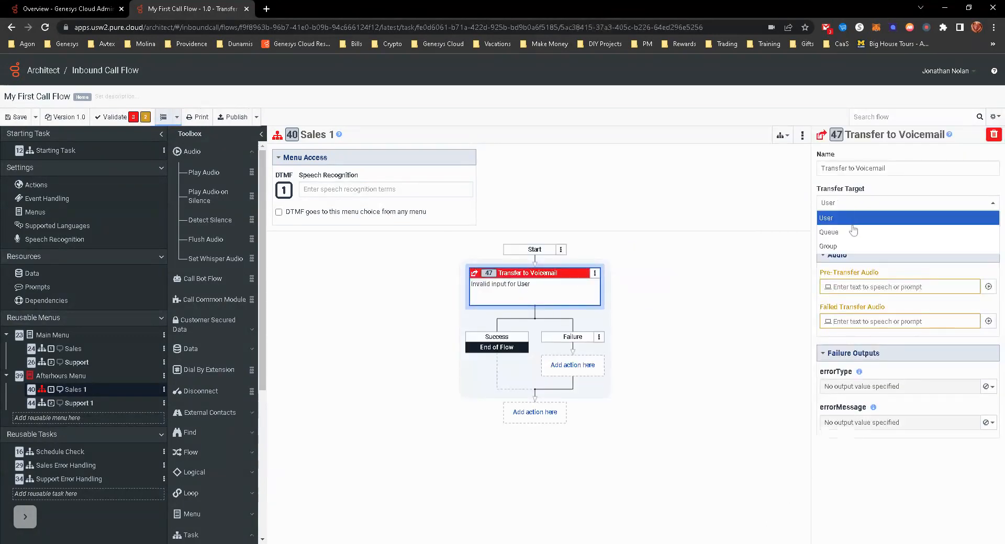
{"action": "left_click", "coordinate": [862, 234]}
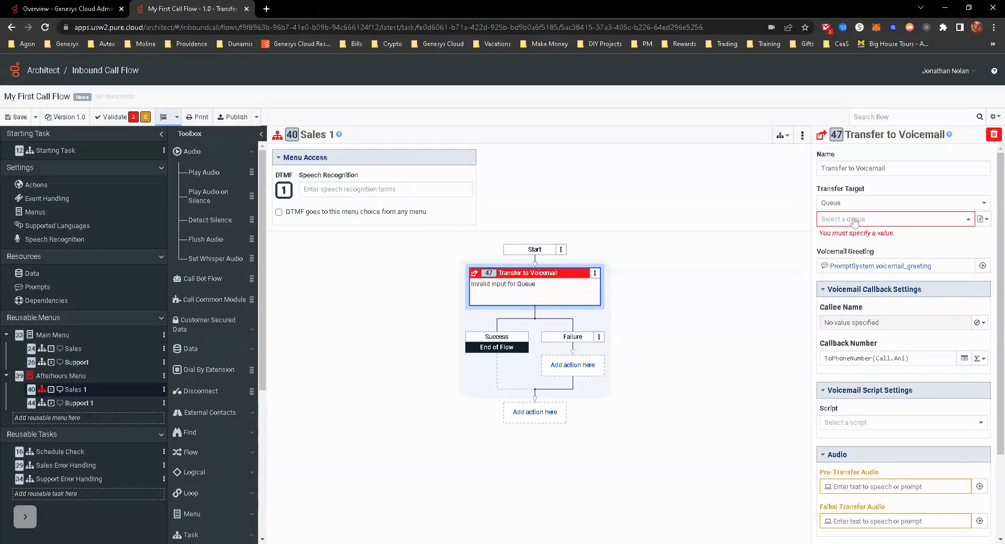
{"action": "left_click", "coordinate": [854, 220]}
{"action": "left_click", "coordinate": [841, 266]}
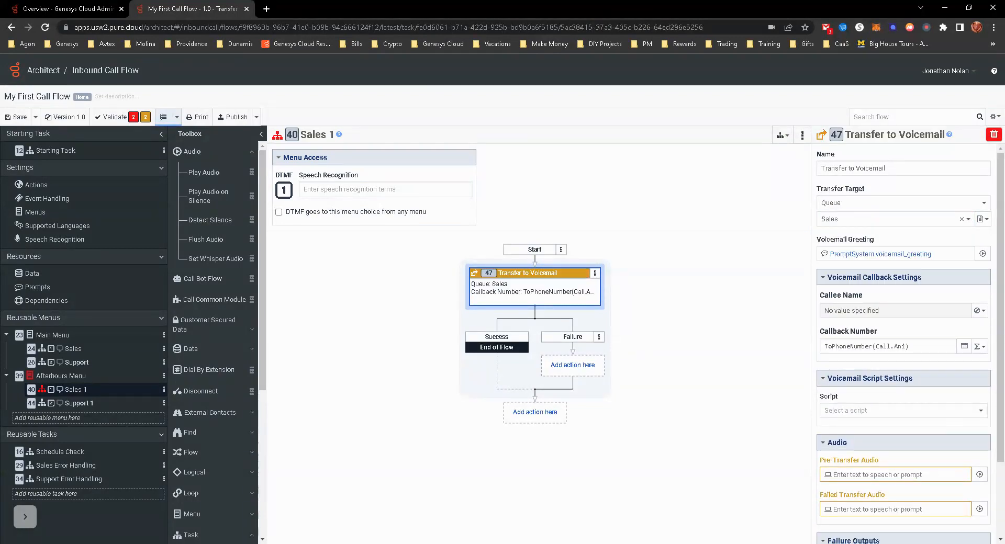
- Replace the empty text-to-speech entries with 100 ms blank audio in the Sales voicemail transfer's pre-transfer and failed transfer audio
{"action": "left_click", "coordinate": [979, 474]}
{"action": "left_click", "coordinate": [586, 124]}
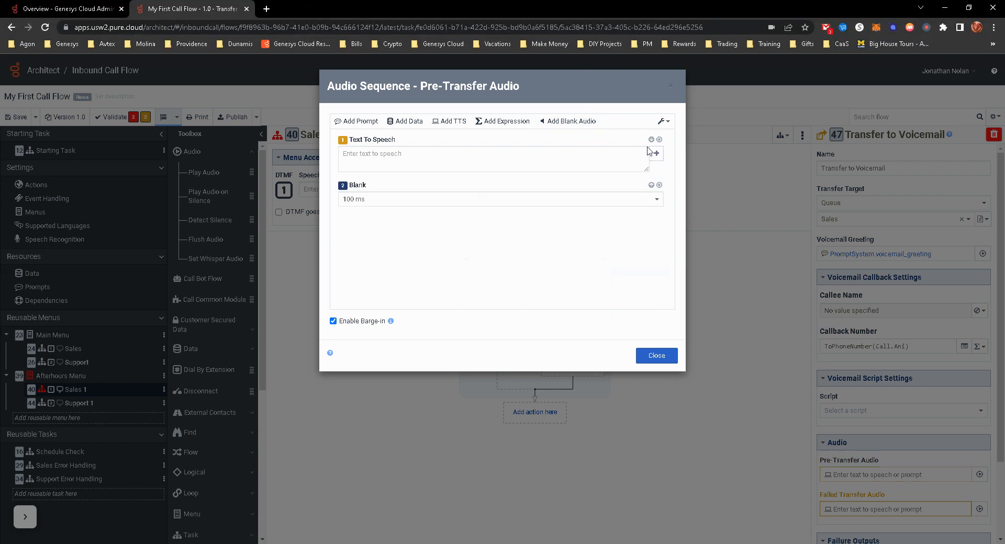
{"action": "left_click", "coordinate": [659, 139]}
{"action": "left_click", "coordinate": [656, 355]}
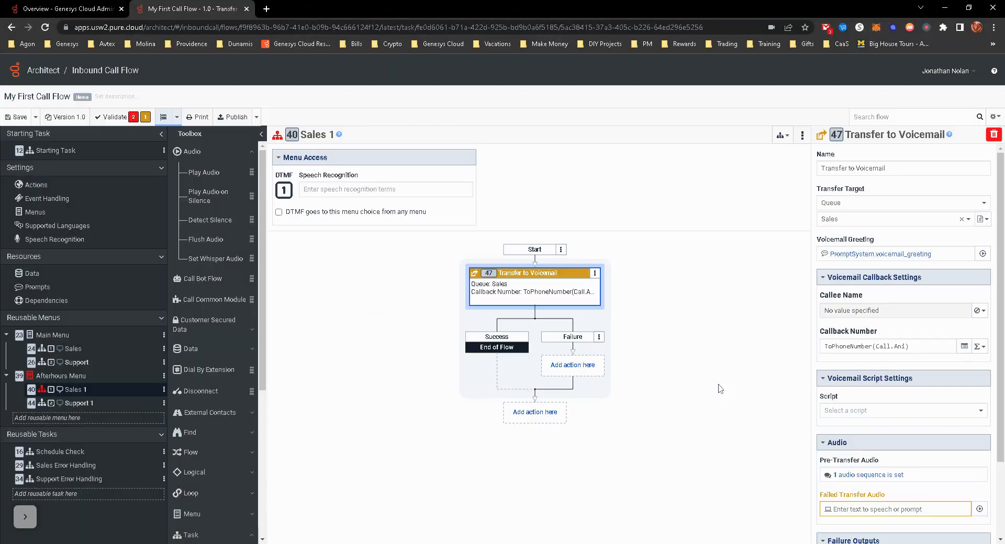
{"action": "left_click", "coordinate": [979, 509]}
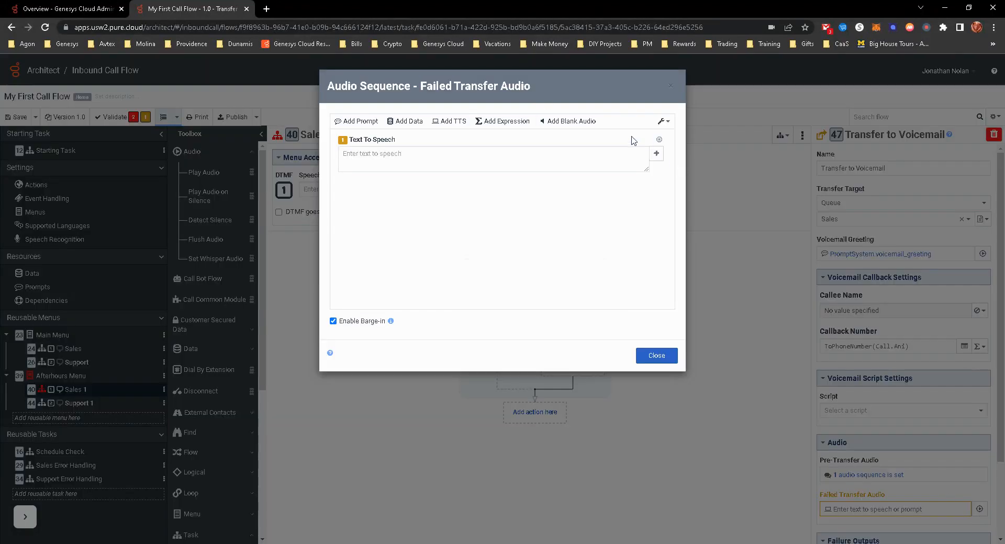
{"action": "left_click", "coordinate": [581, 124]}
{"action": "left_click", "coordinate": [659, 139]}
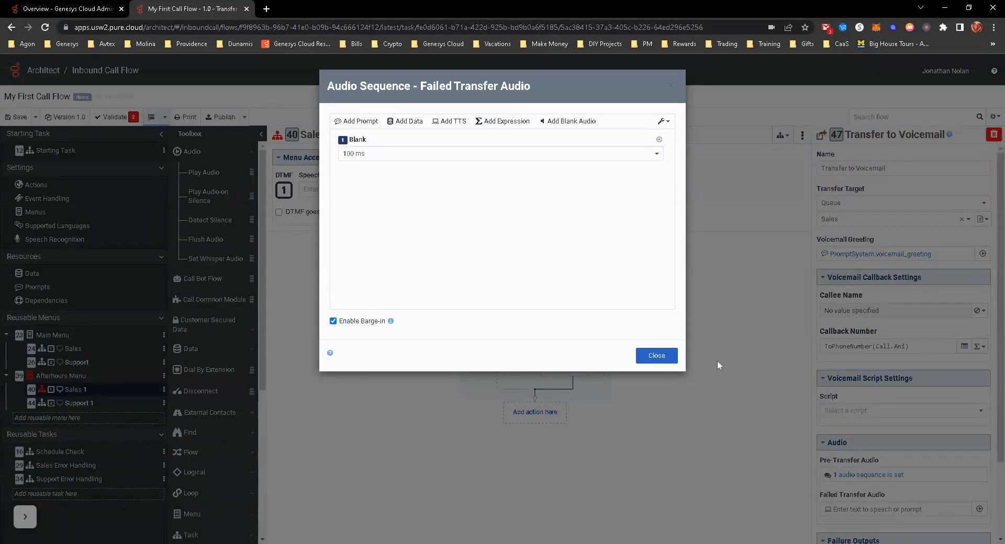
{"action": "left_click", "coordinate": [664, 355]}
- Add a Disconnect action after the Transfer to Voicemail action in the Sales 1 task
{"action": "left_click", "coordinate": [563, 413]}
{"action": "mouse_move", "coordinate": [523, 432]}
{"action": "mouse_move", "coordinate": [619, 439]}
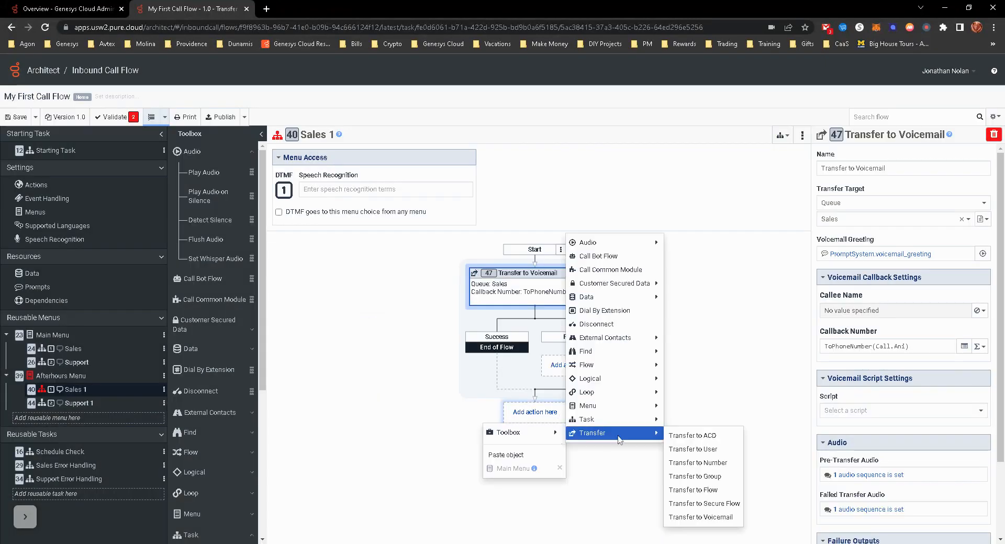
{"action": "left_click", "coordinate": [602, 324]}
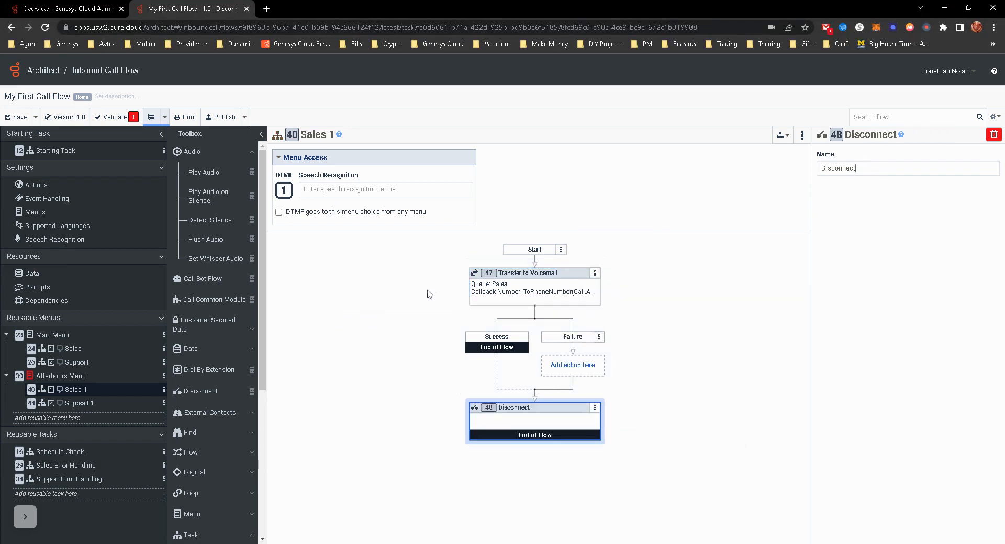
- Rename the Sales 1 task as Xfer to Sales VM
{"action": "left_click", "coordinate": [319, 135]}
{"action": "type", "text": "AH"}
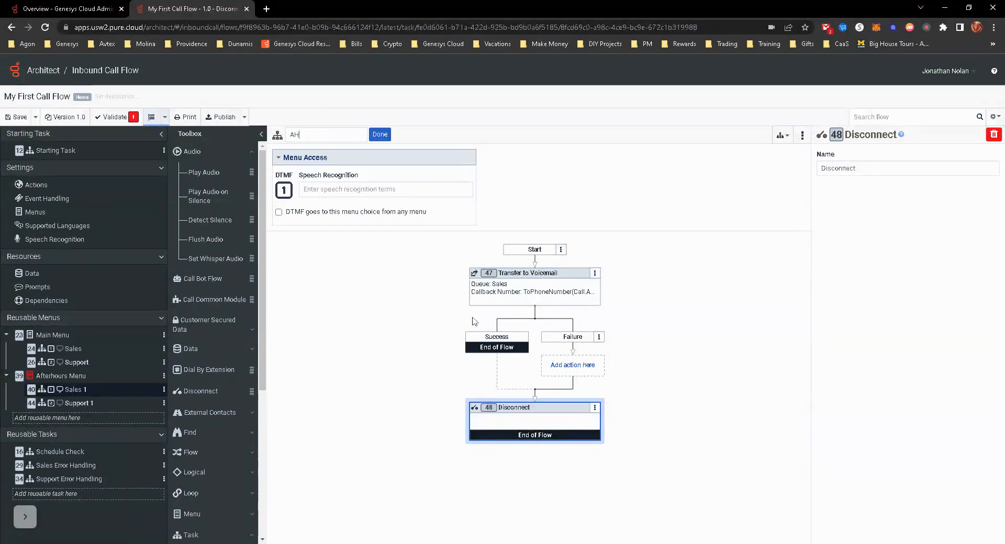
{"action": "key", "text": "BackSpace"}
{"action": "key", "text": "BackSpace"}
{"action": "key", "text": "BackSpace"}
{"action": "type", "text": "T"}
{"action": "key", "text": "BackSpace"}
{"action": "type", "text": "Xfer to Sales"}
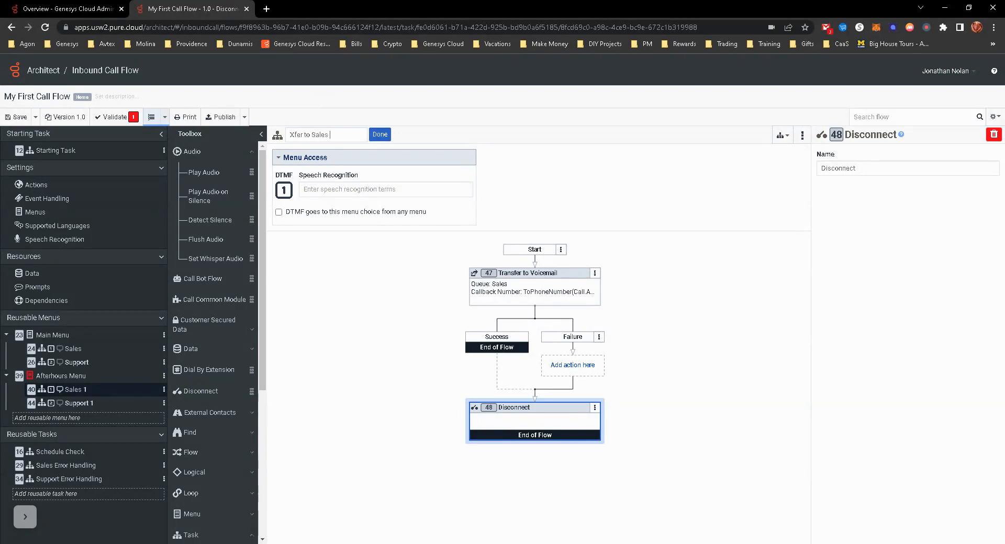
{"action": "type", "text": " VM"}
{"action": "left_click", "coordinate": [370, 134]}
- Rename the Afterhours Menu's Support 1 task as Xfer to Support VM
{"action": "left_click", "coordinate": [78, 403]}
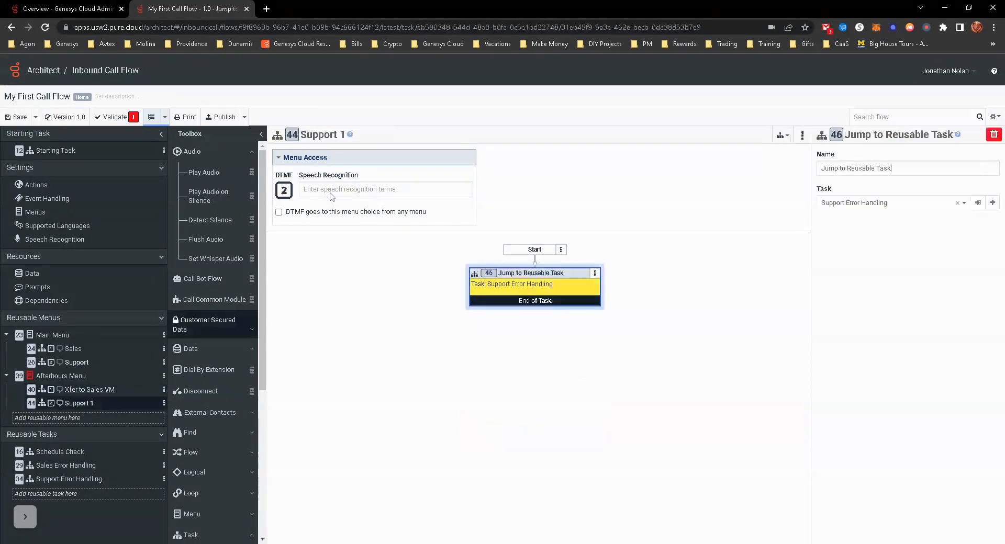
{"action": "left_click", "coordinate": [331, 136]}
{"action": "type", "text": "Xfer to Support VM"}
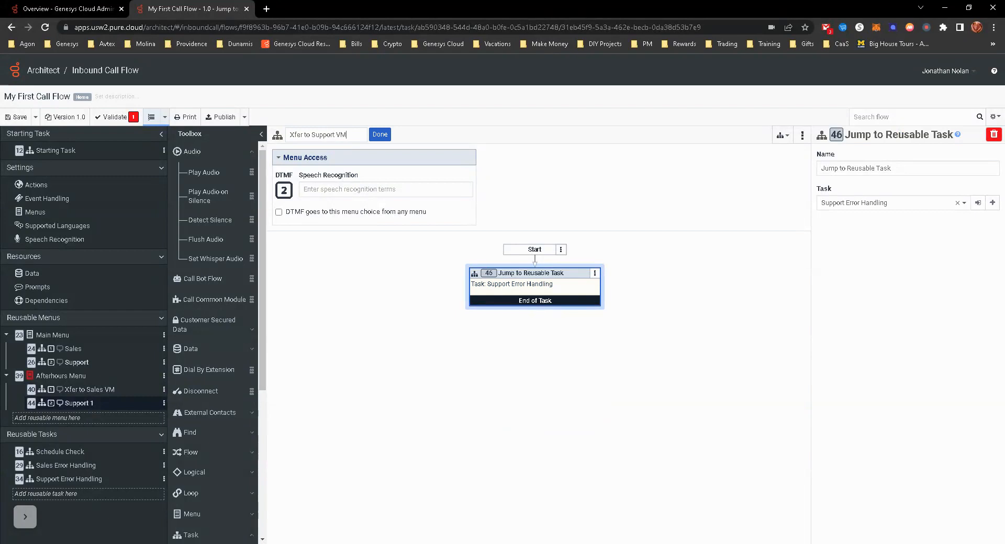
{"action": "left_click", "coordinate": [380, 135]}
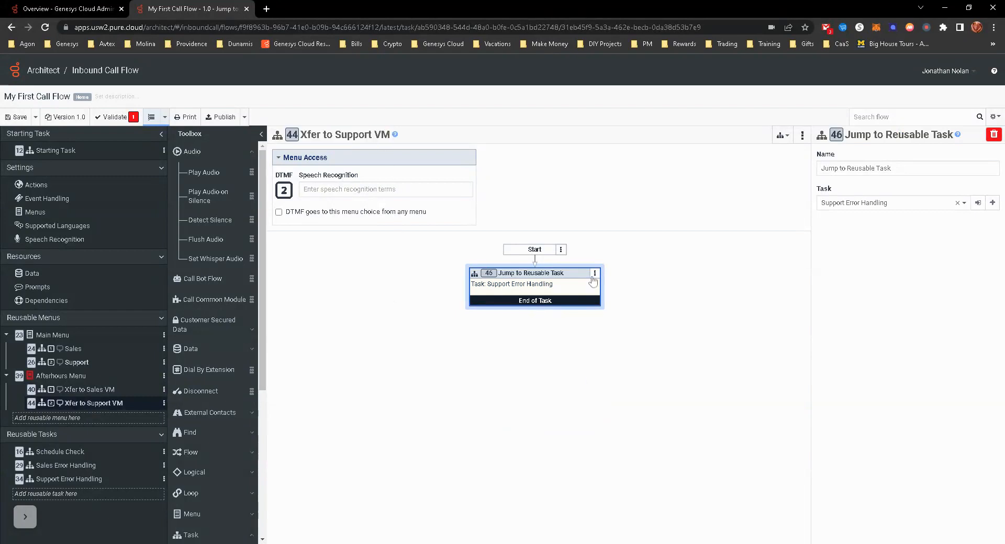
- Replace the Jump to Reusable Task action in Xfer to Support VM with a Transfer to Voicemail action targeting the Support queue
{"action": "left_click", "coordinate": [594, 273]}
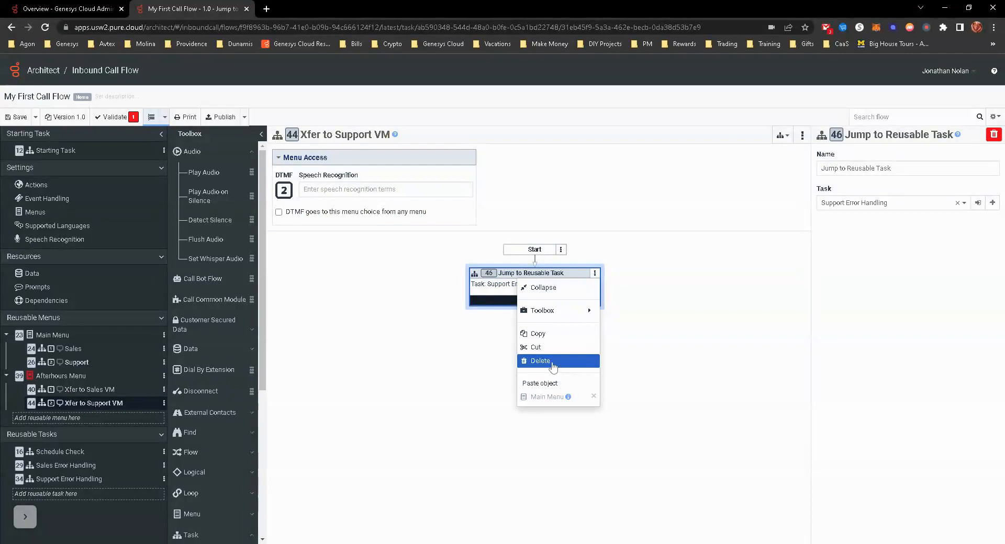
{"action": "left_click", "coordinate": [552, 367]}
{"action": "left_click", "coordinate": [631, 277]}
{"action": "mouse_move", "coordinate": [639, 308]}
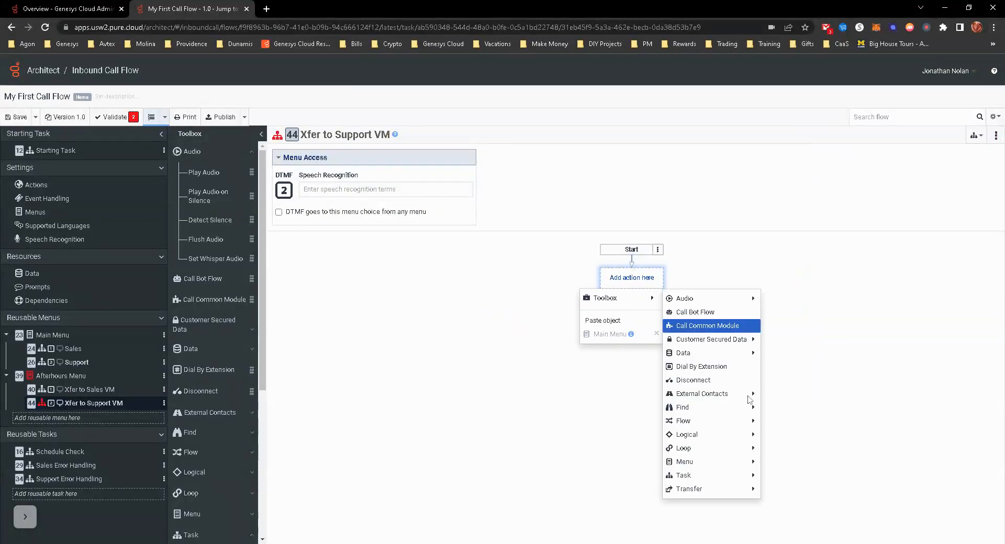
{"action": "left_click", "coordinate": [772, 488]}
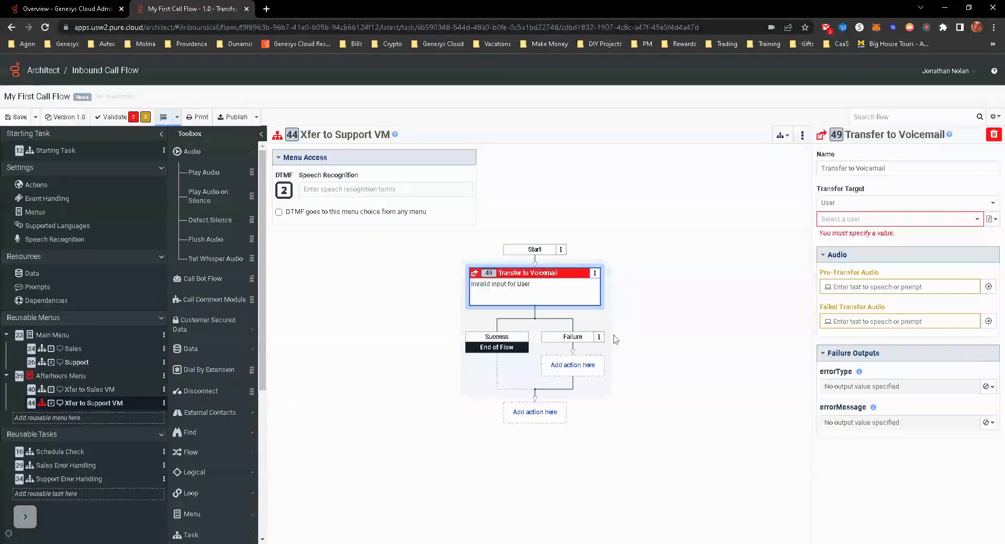
{"action": "left_click", "coordinate": [861, 209]}
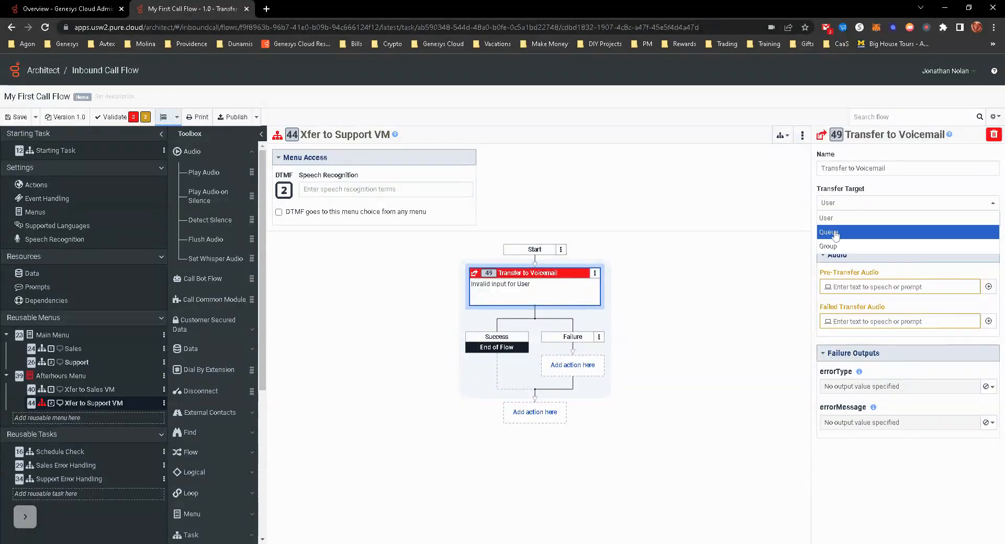
{"action": "left_click", "coordinate": [834, 233]}
{"action": "left_click", "coordinate": [849, 220]}
{"action": "left_click", "coordinate": [832, 253]}
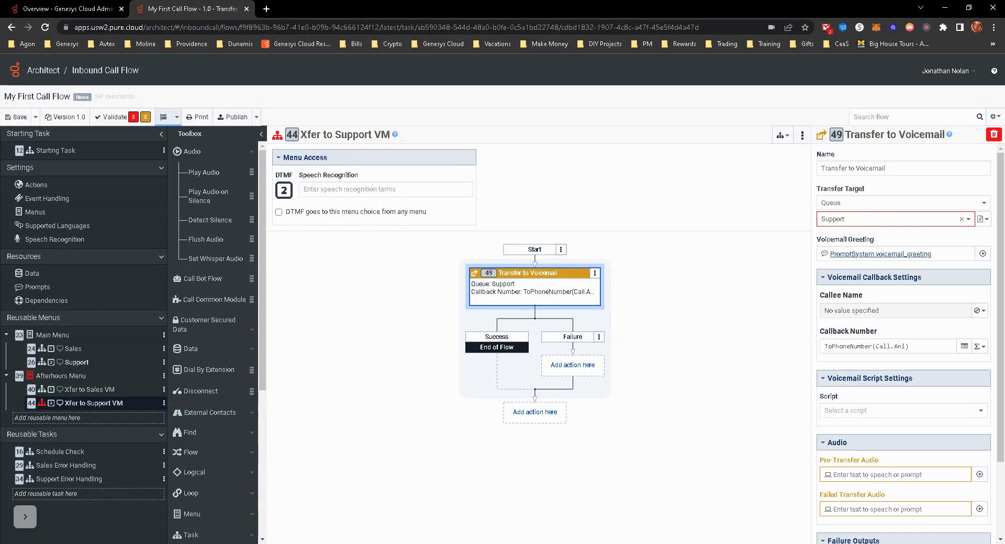
- Set the Support voicemail transfer's pre-transfer and failed transfer audio to 100 ms of blank audio, removing the empty text-to-speech entries
{"action": "left_click", "coordinate": [980, 477]}
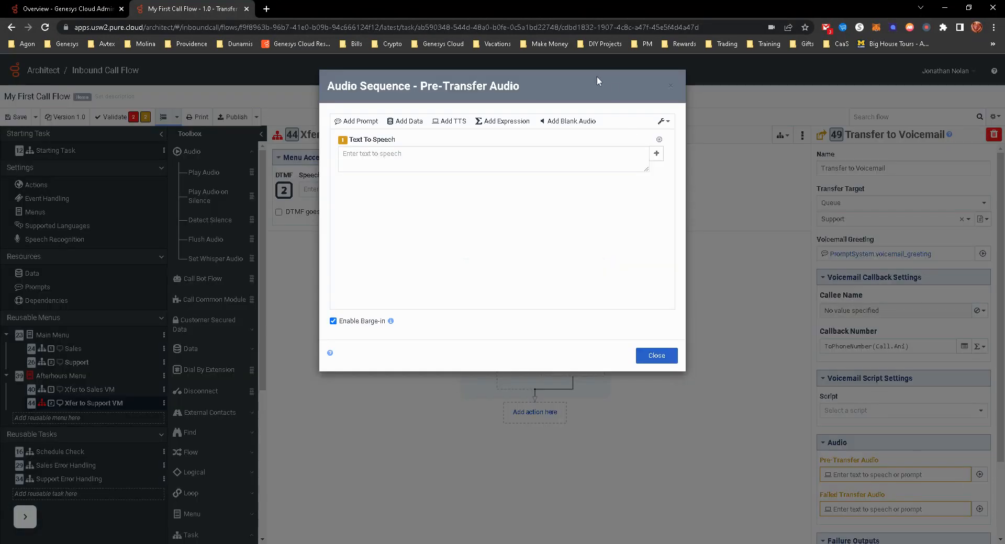
{"action": "left_click", "coordinate": [571, 121]}
{"action": "left_click", "coordinate": [659, 140]}
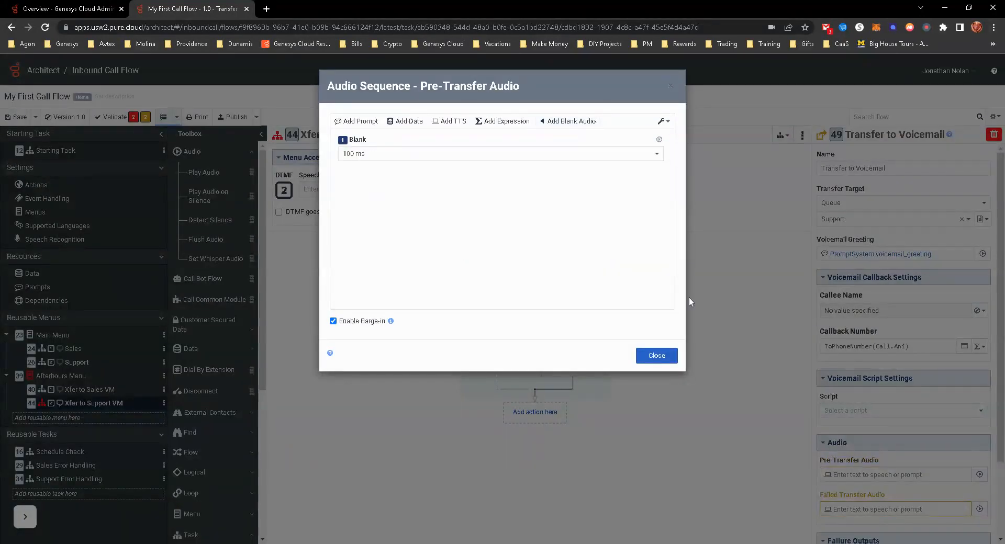
{"action": "left_click", "coordinate": [656, 356]}
{"action": "left_click", "coordinate": [978, 509]}
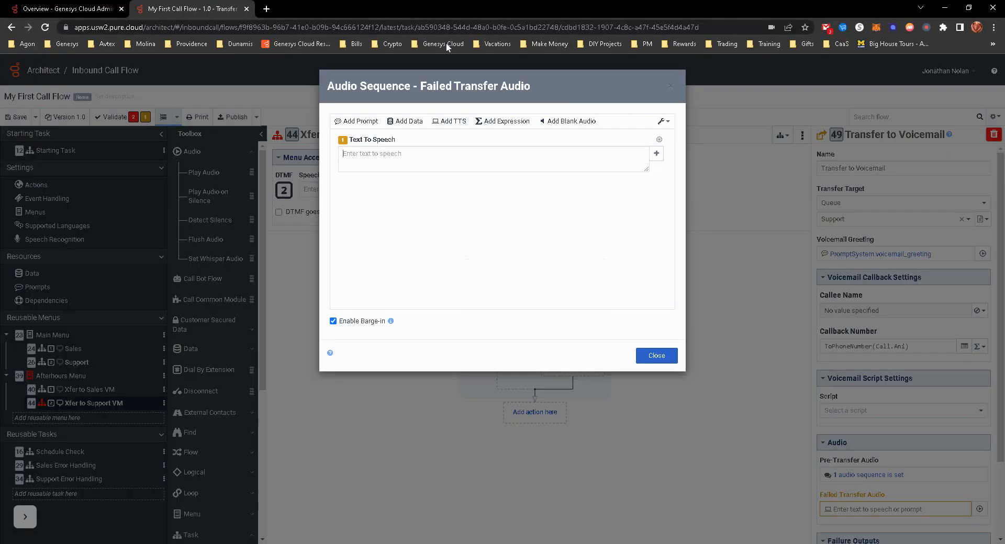
{"action": "left_click", "coordinate": [575, 122]}
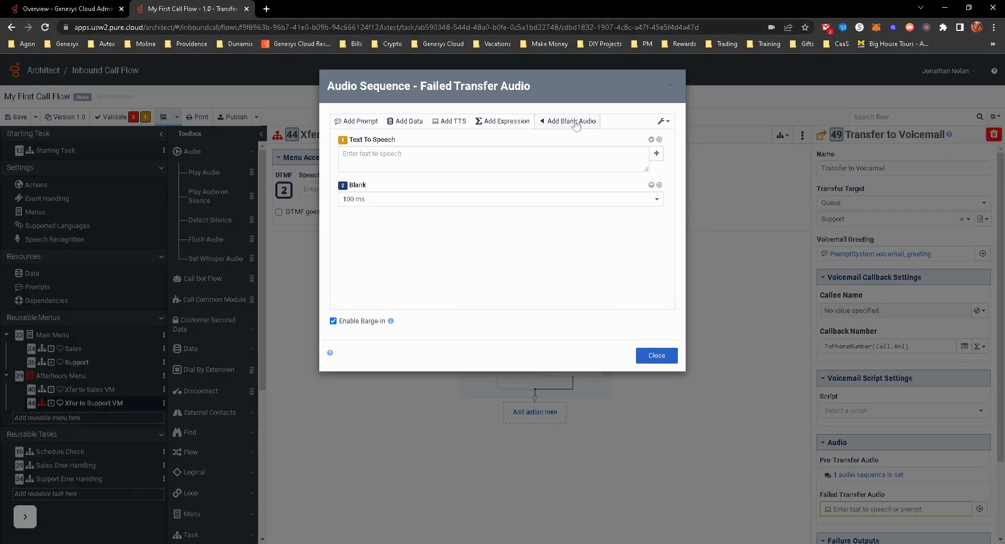
{"action": "left_click", "coordinate": [658, 139]}
{"action": "left_click", "coordinate": [654, 356]}
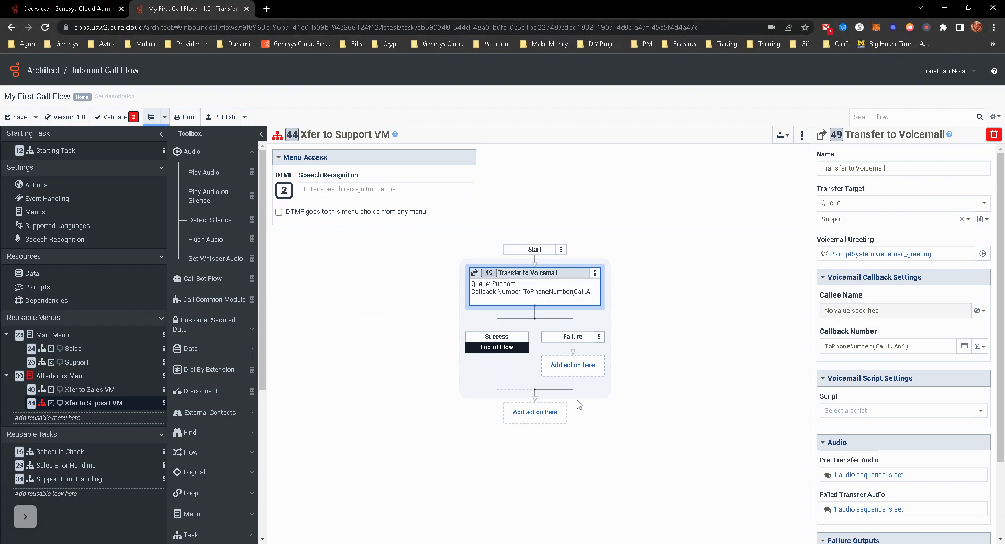
- Add a Disconnect action after the Transfer to Voicemail action in the Xfer to Support VM task
{"action": "left_click", "coordinate": [549, 415]}
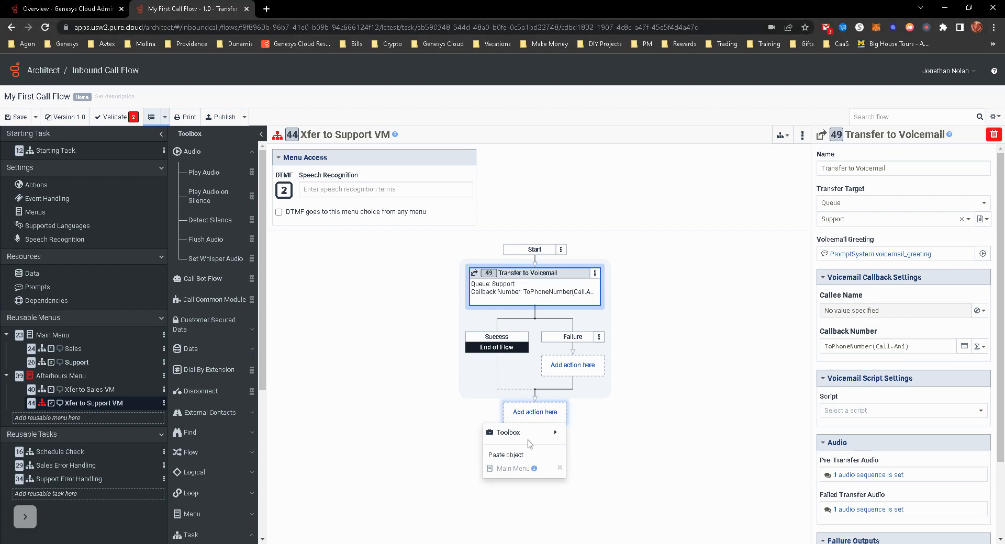
{"action": "mouse_move", "coordinate": [539, 433]}
{"action": "mouse_move", "coordinate": [594, 300]}
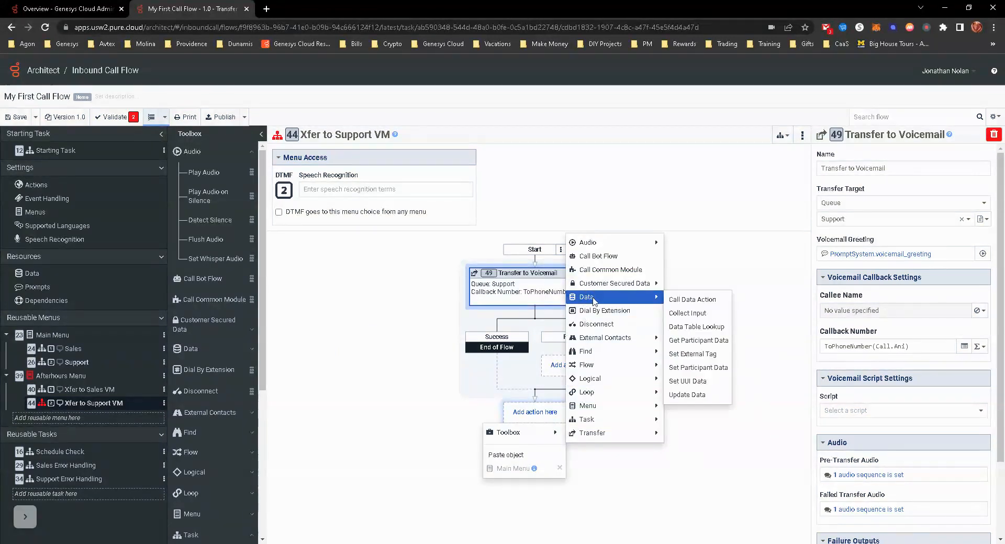
{"action": "left_click", "coordinate": [603, 326]}
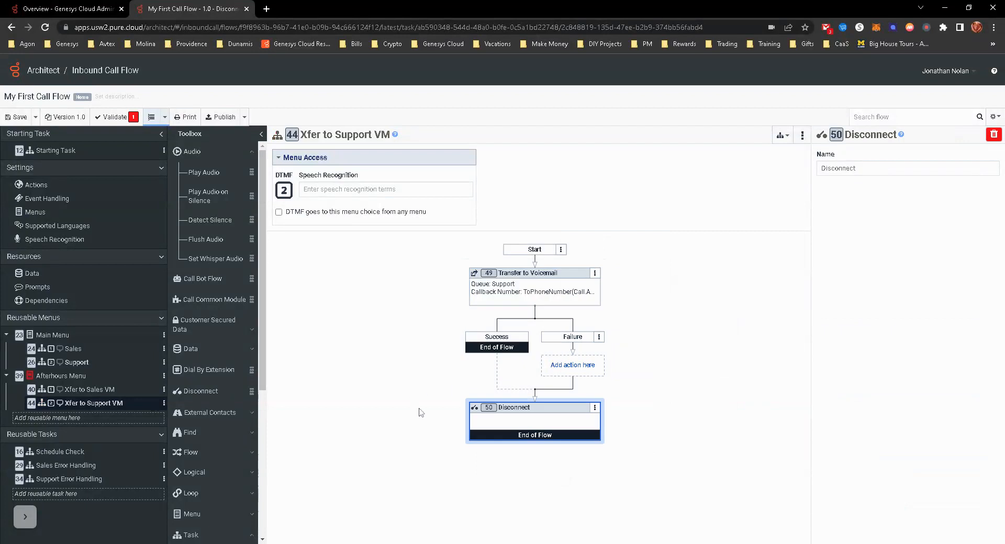
- Add a Transfer to ACD action targeting the Support queue before the Jump to Reusable Task action in the Main Menu's Support task
{"action": "left_click", "coordinate": [90, 362]}
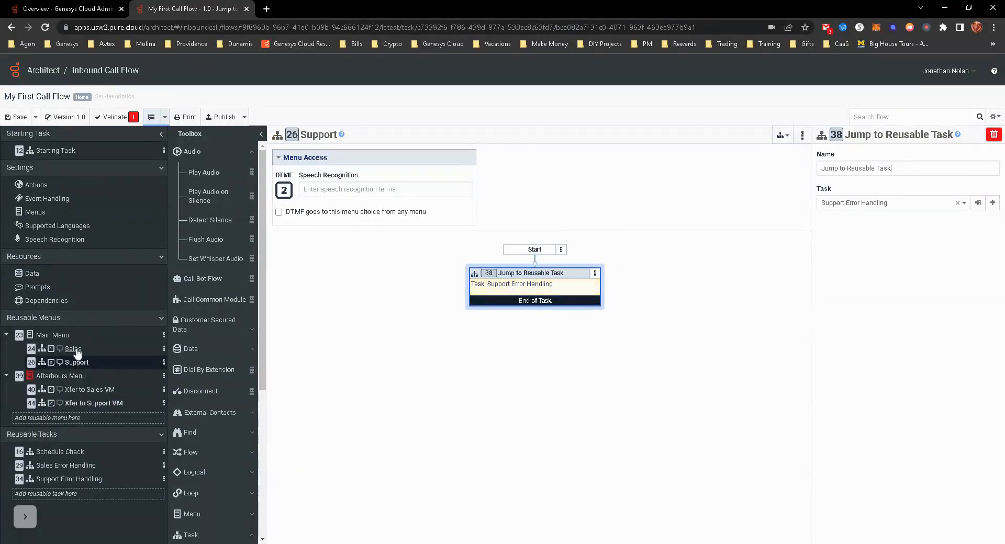
{"action": "left_click", "coordinate": [74, 349]}
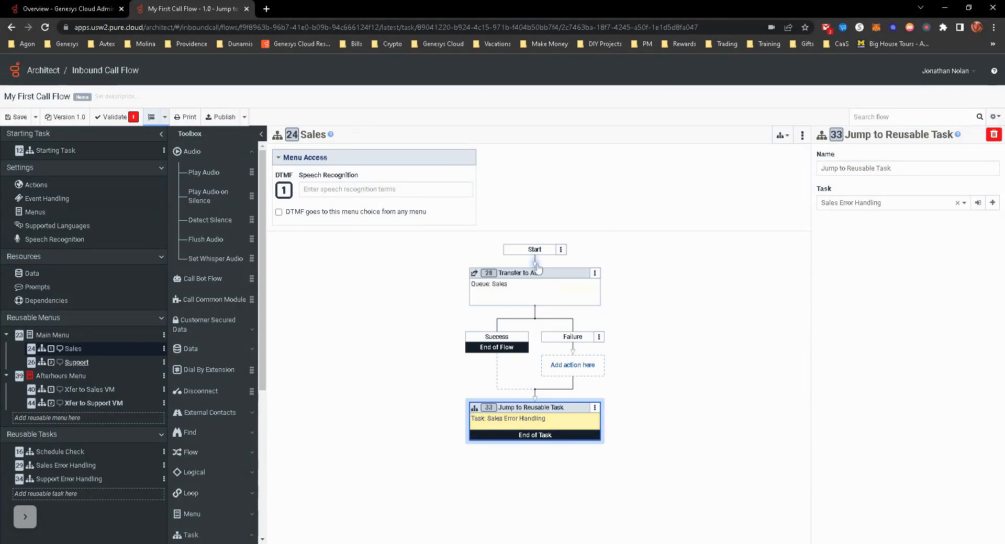
{"action": "left_click", "coordinate": [86, 362]}
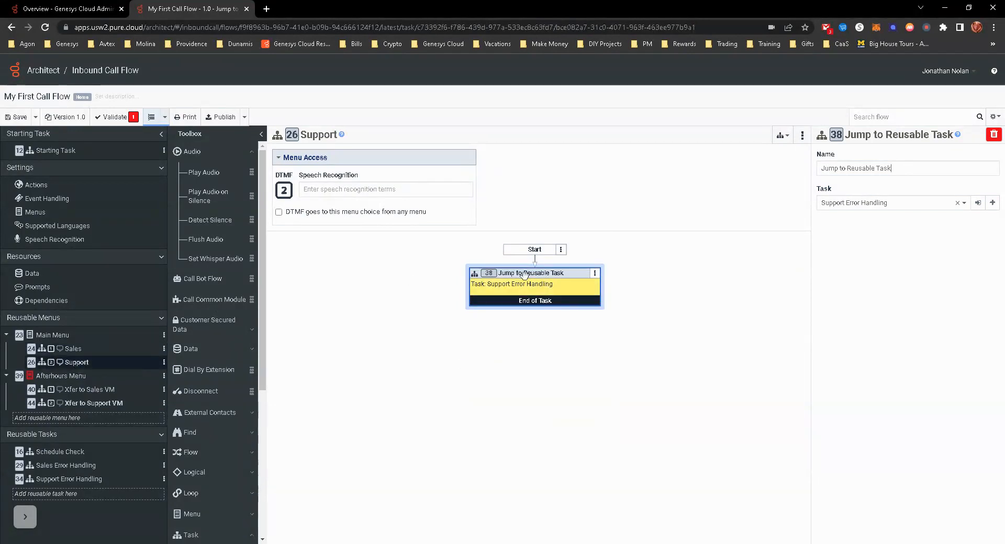
{"action": "left_click", "coordinate": [534, 260]}
{"action": "mouse_move", "coordinate": [494, 273]}
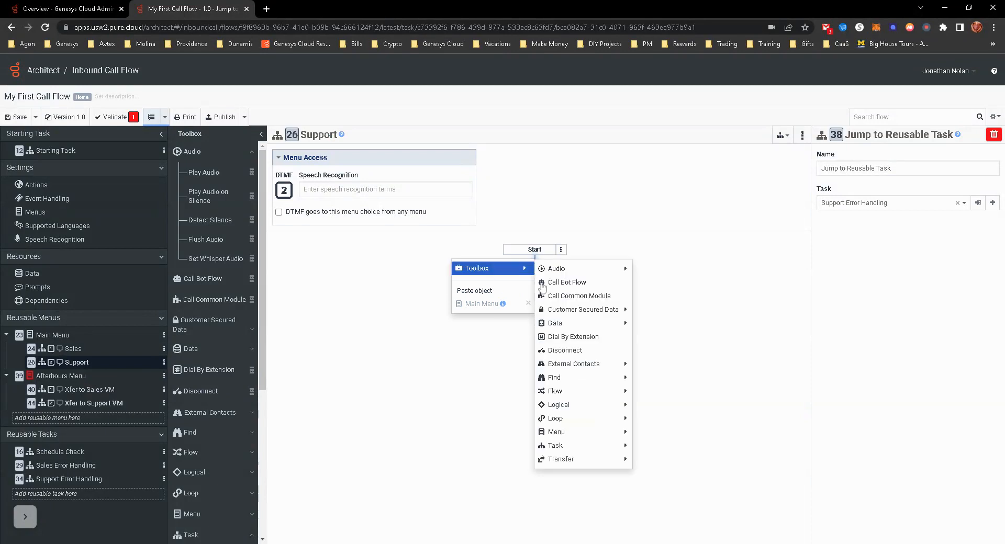
{"action": "mouse_move", "coordinate": [562, 459]}
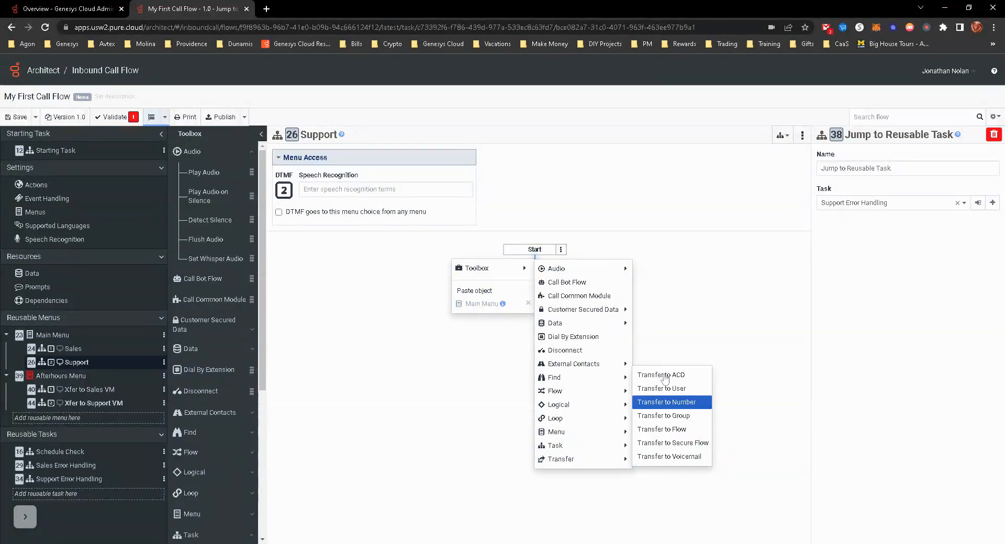
{"action": "left_click", "coordinate": [661, 375]}
{"action": "left_click", "coordinate": [864, 204]}
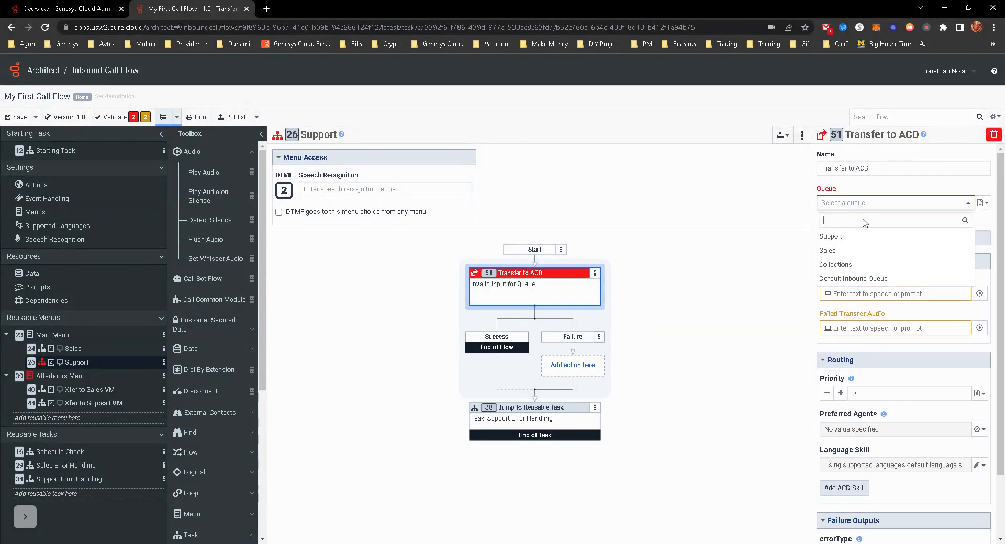
{"action": "left_click", "coordinate": [863, 236]}
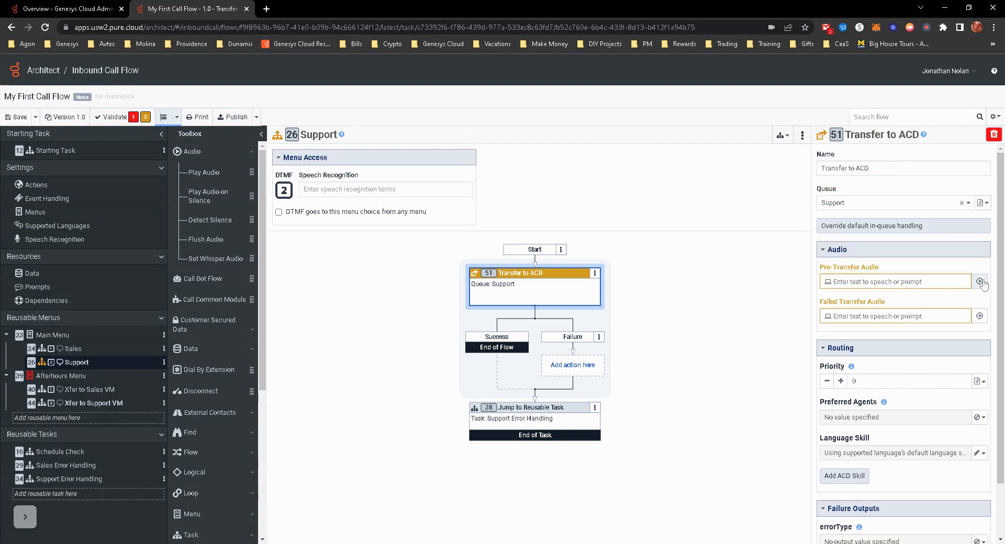
- Set the Support ACD transfer's pre-transfer and failed transfer audio to 100 ms of blank audio, removing the empty text-to-speech entries
{"action": "left_click", "coordinate": [980, 282]}
{"action": "left_click", "coordinate": [574, 122]}
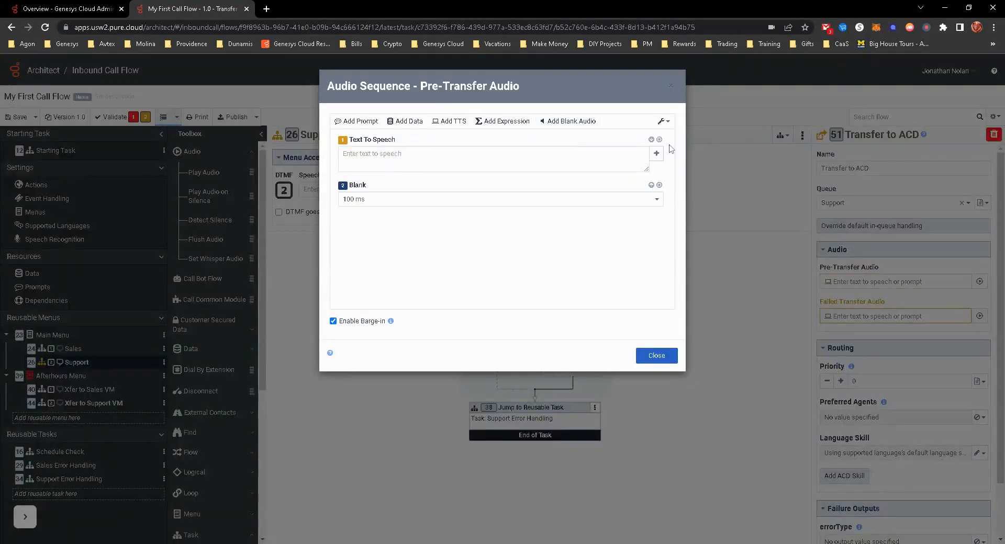
{"action": "left_click", "coordinate": [659, 140]}
{"action": "left_click", "coordinate": [656, 356]}
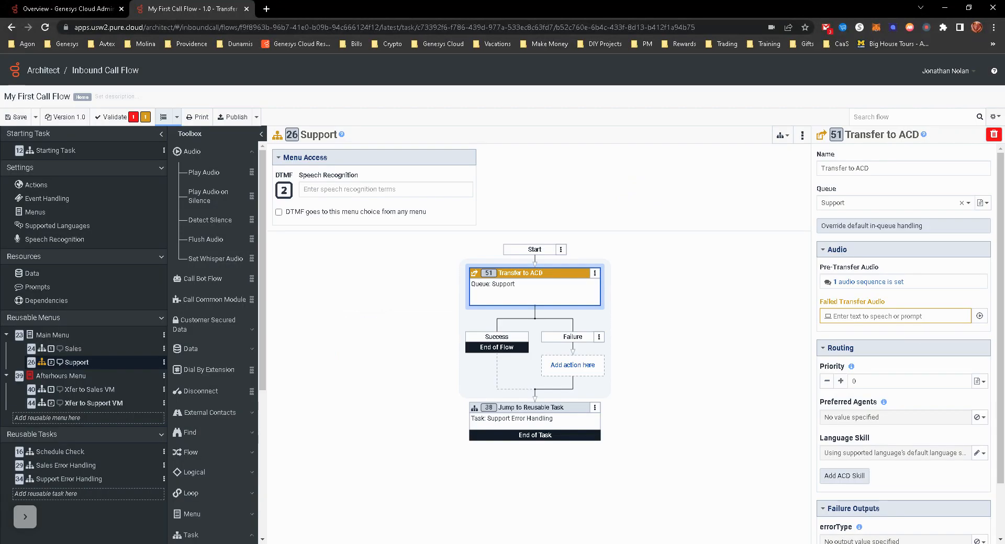
{"action": "left_click", "coordinate": [979, 317]}
{"action": "left_click", "coordinate": [576, 121]}
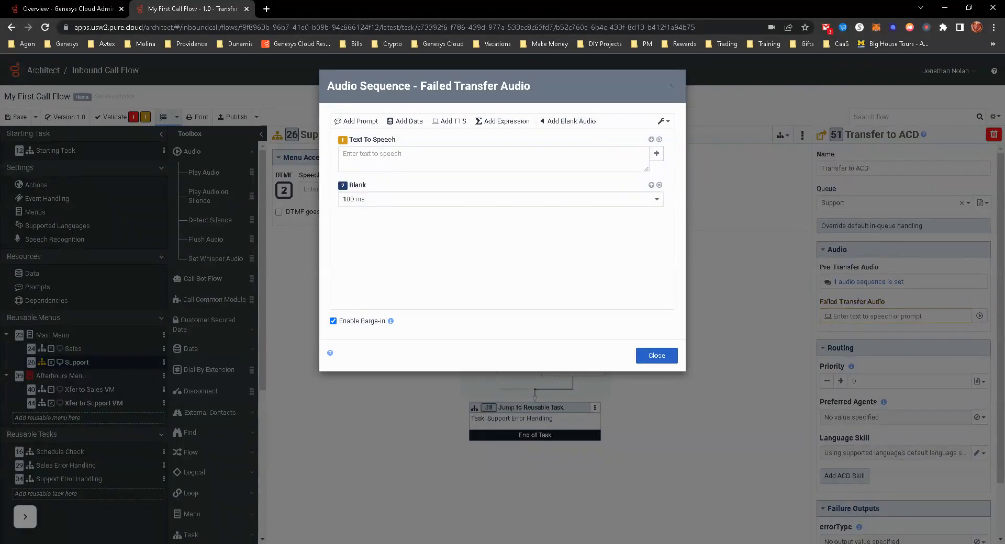
{"action": "left_click", "coordinate": [659, 139]}
{"action": "left_click", "coordinate": [655, 355]}
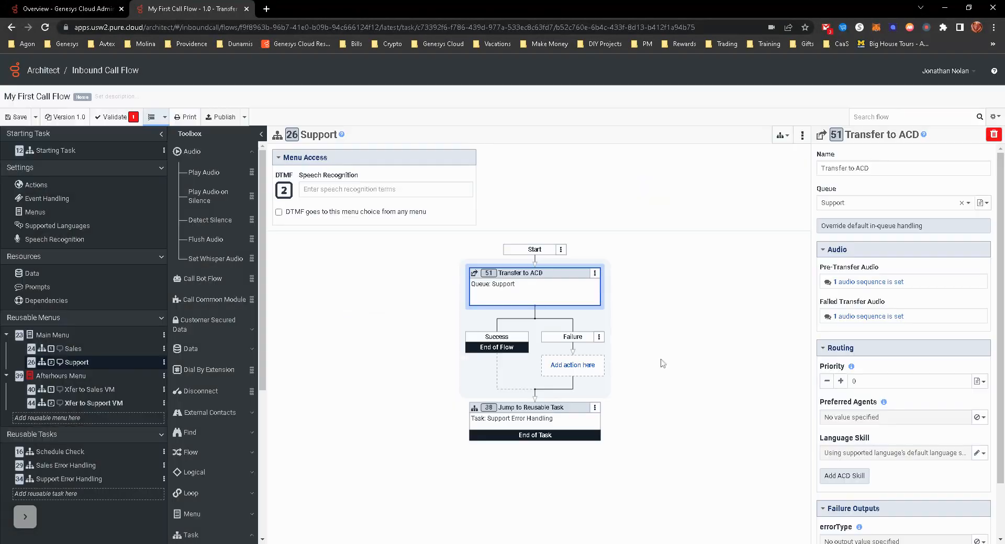
- Check the flow's validation error, reselect Xfer to Support VM as the Afterhours Menu's default menu choice, and validate the flow again
{"action": "left_click", "coordinate": [81, 379]}
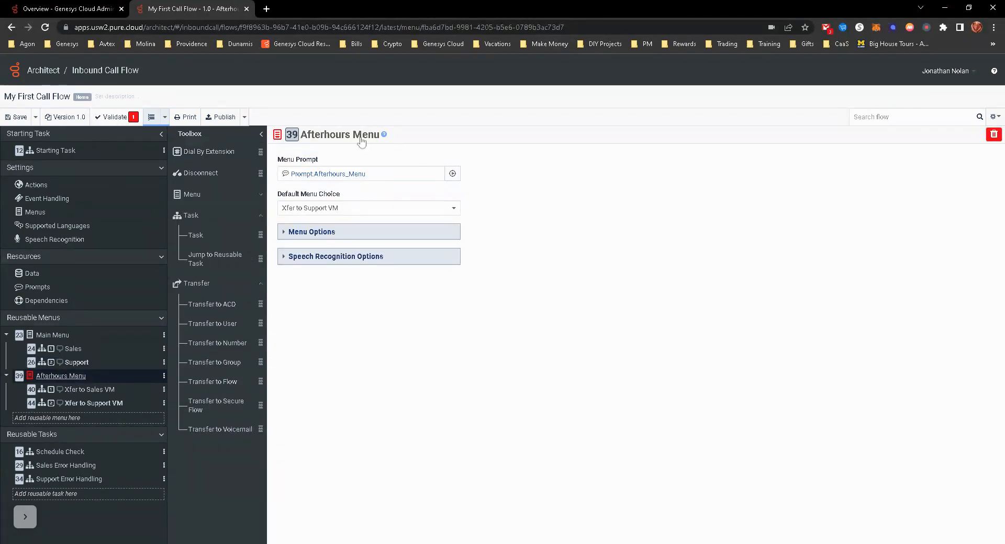
{"action": "left_click", "coordinate": [87, 404]}
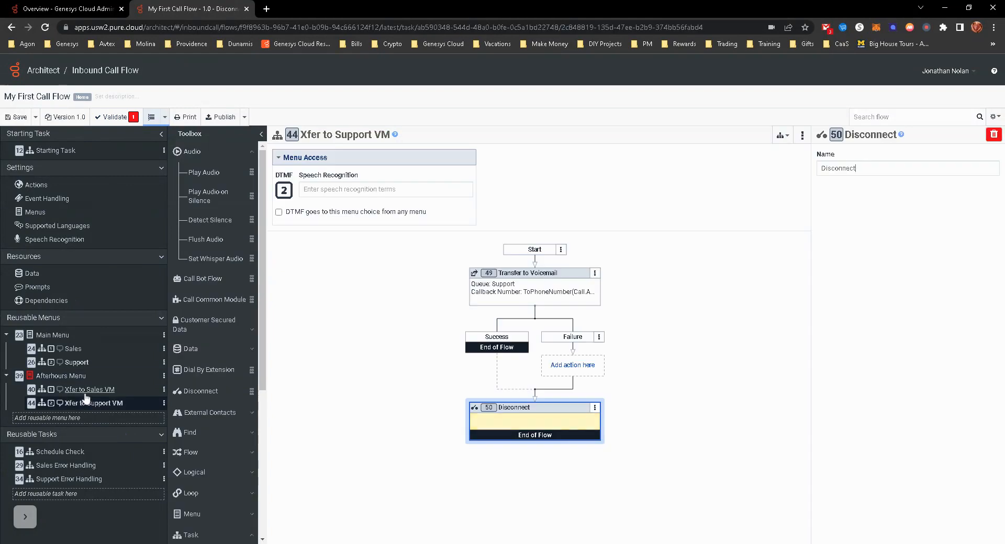
{"action": "left_click", "coordinate": [81, 391]}
{"action": "left_click", "coordinate": [61, 375]}
{"action": "left_click", "coordinate": [132, 118]}
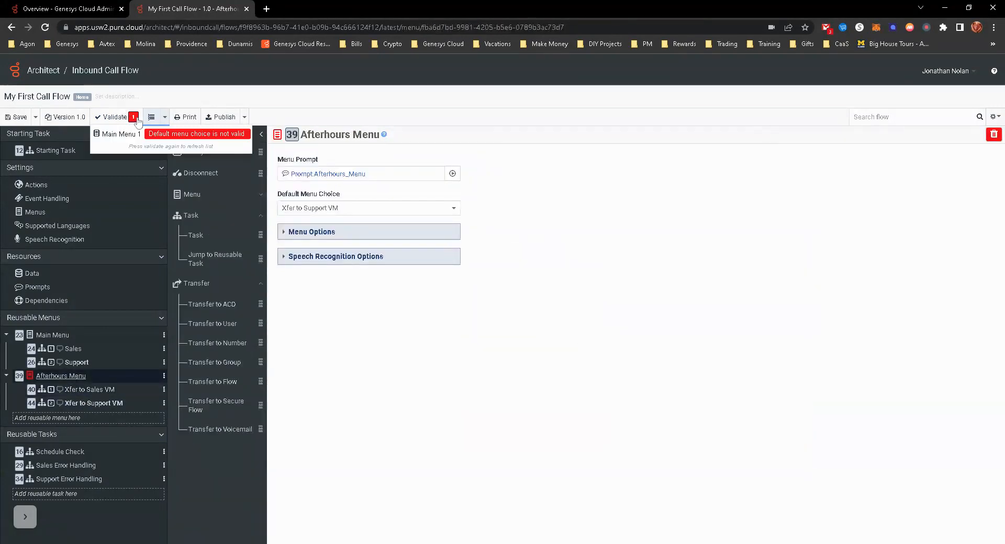
{"action": "left_click", "coordinate": [454, 424]}
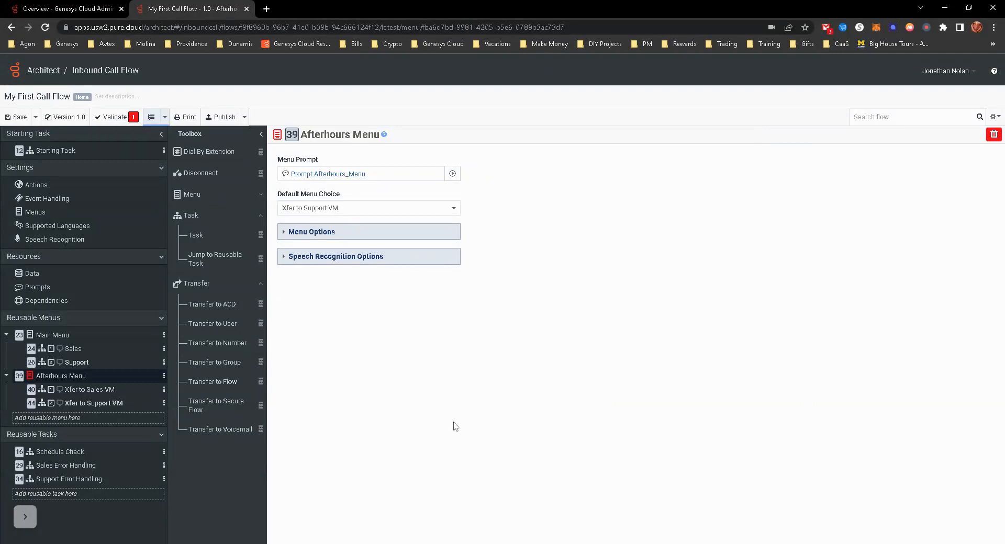
{"action": "left_click", "coordinate": [329, 237]}
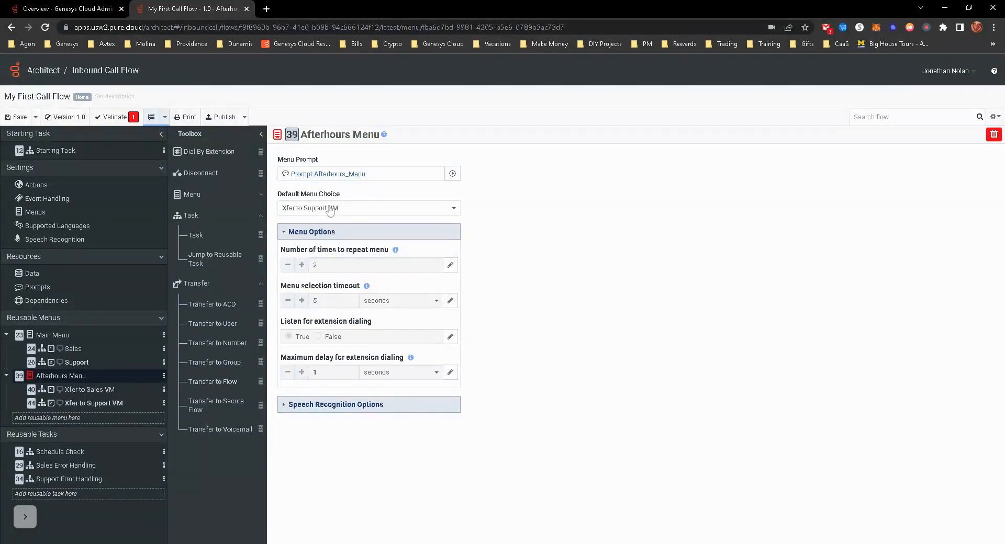
{"action": "left_click", "coordinate": [330, 209]}
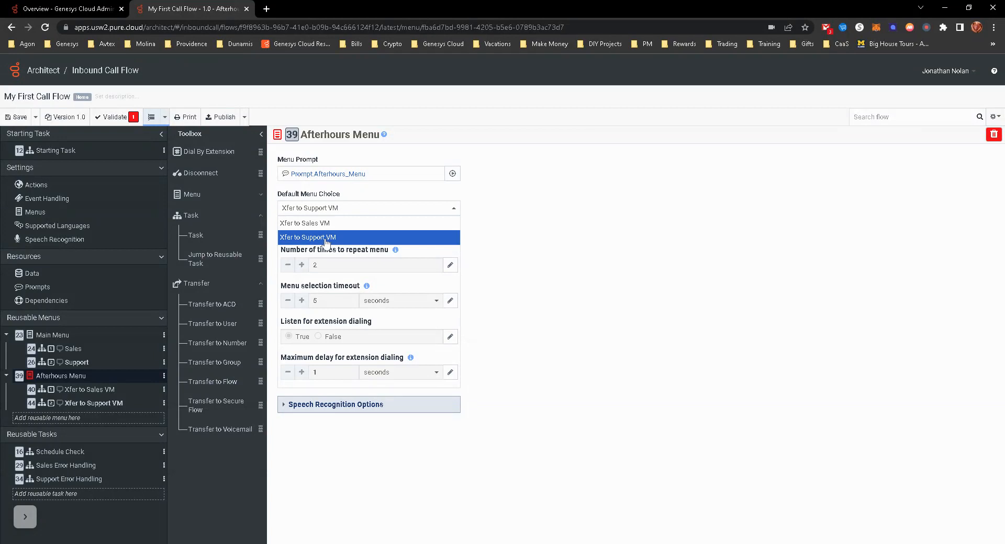
{"action": "left_click", "coordinate": [326, 240]}
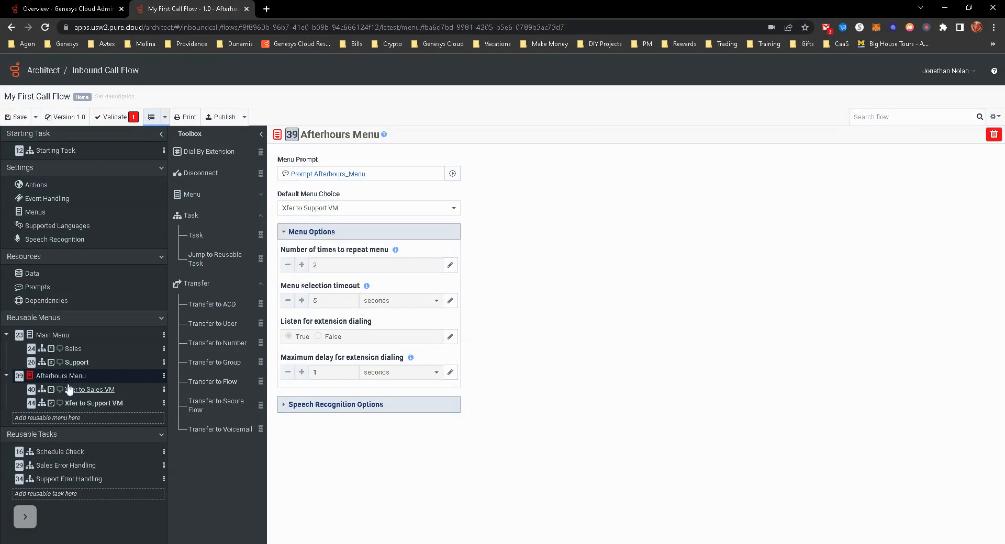
{"action": "left_click", "coordinate": [113, 116]}
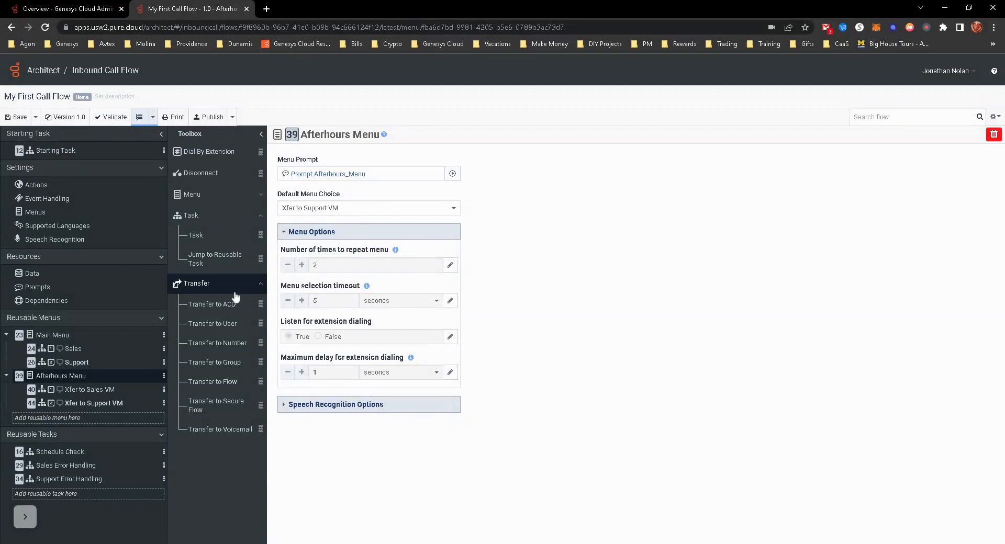
- Replace the Transfer to ACD action on the Starting Task's Open path with a Jump to Menu action targeting Main Menu
{"action": "left_click", "coordinate": [49, 152]}
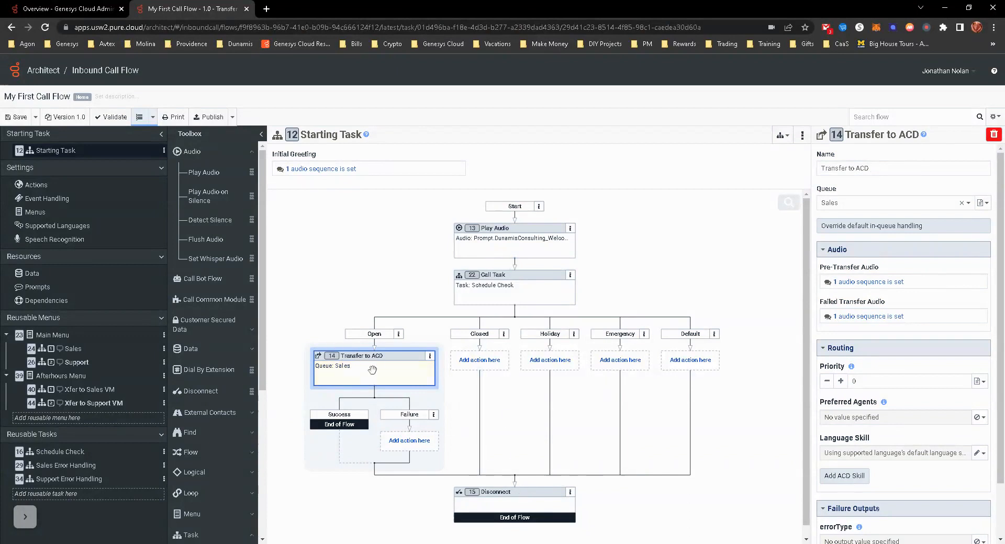
{"action": "left_click", "coordinate": [430, 356]}
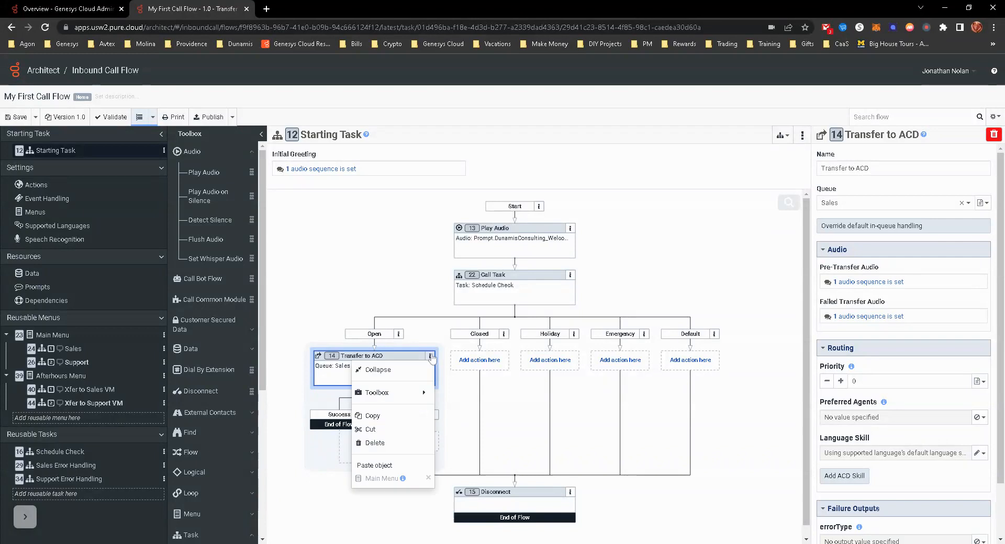
{"action": "left_click", "coordinate": [366, 441]}
{"action": "left_click", "coordinate": [392, 373]}
{"action": "mouse_move", "coordinate": [375, 402]}
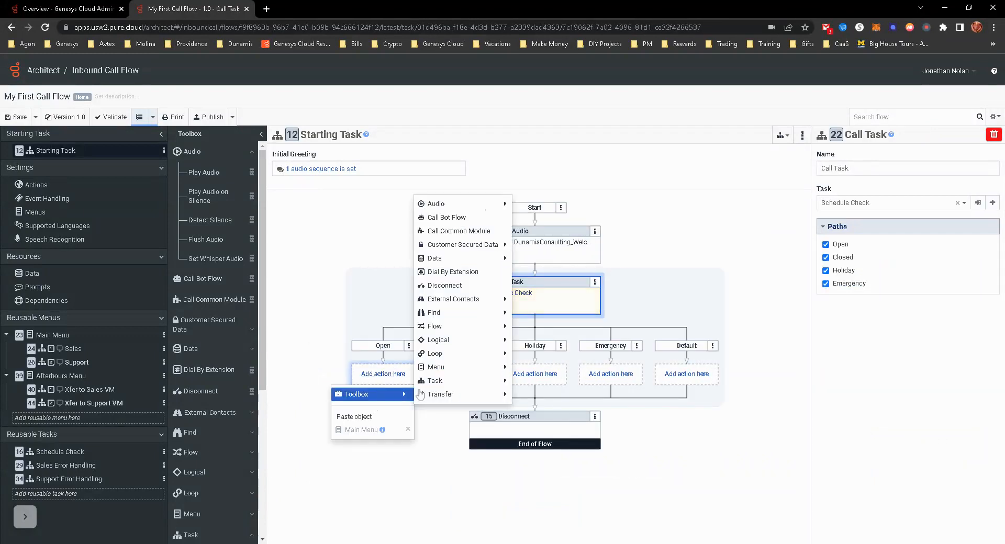
{"action": "mouse_move", "coordinate": [462, 367]}
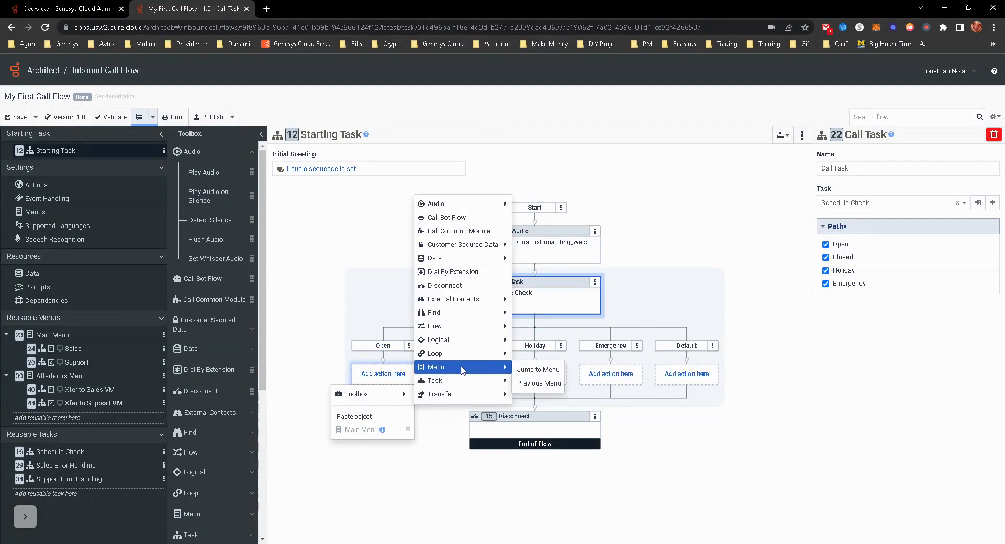
{"action": "left_click", "coordinate": [538, 370]}
{"action": "left_click", "coordinate": [843, 209]}
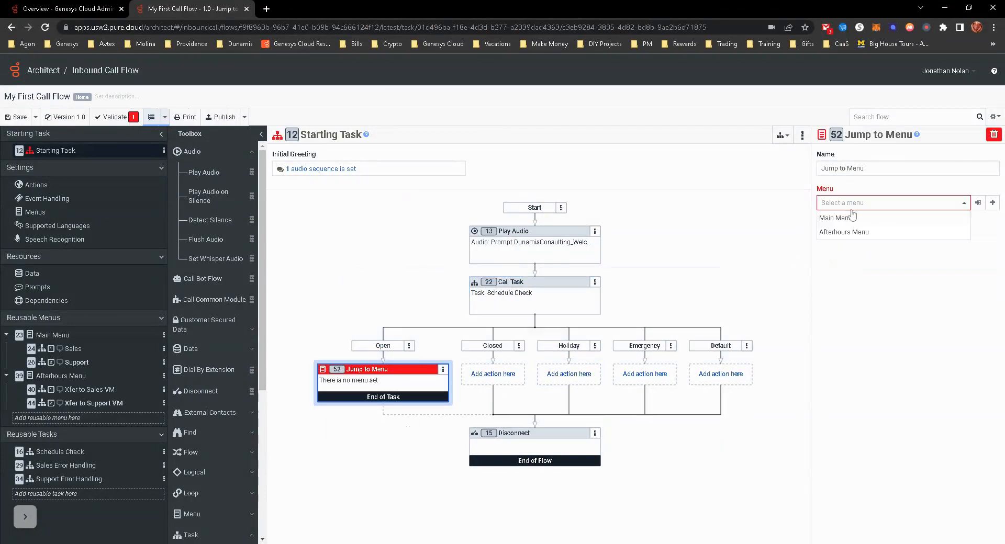
{"action": "left_click", "coordinate": [850, 220]}
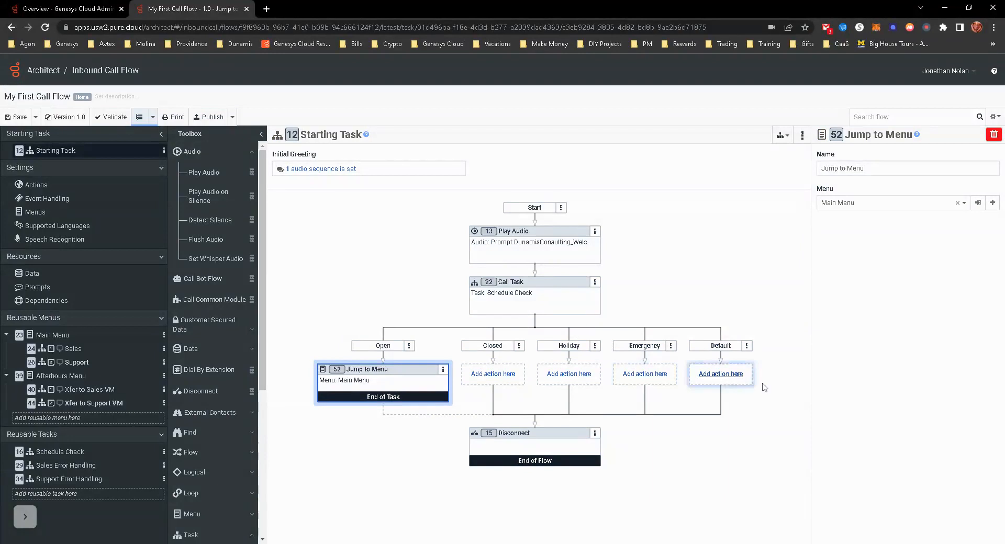
- Insert a Jump to Menu action targeting Afterhours Menu where the schedule paths merge, just before the Disconnect action
{"action": "right_click", "coordinate": [536, 429]}
{"action": "mouse_move", "coordinate": [497, 433]}
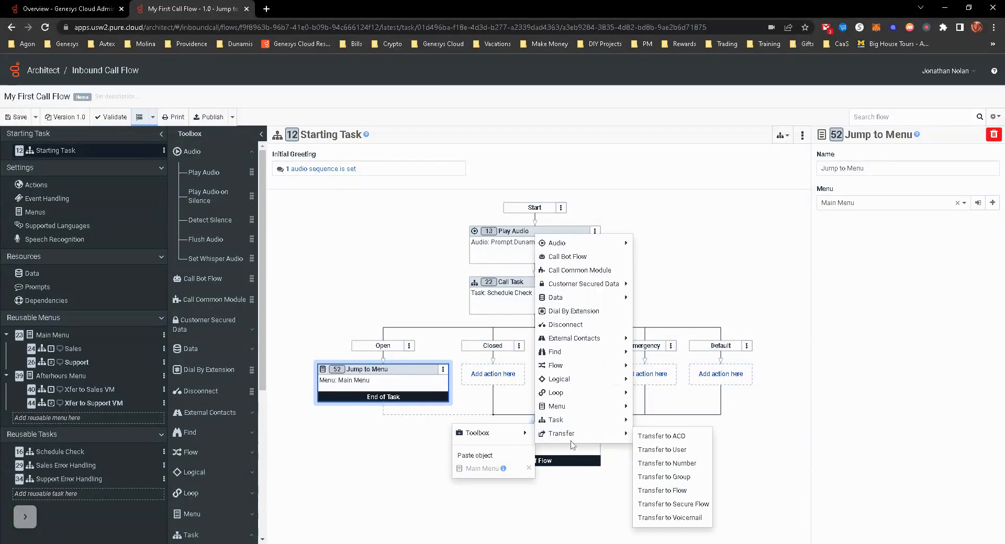
{"action": "mouse_move", "coordinate": [588, 413]}
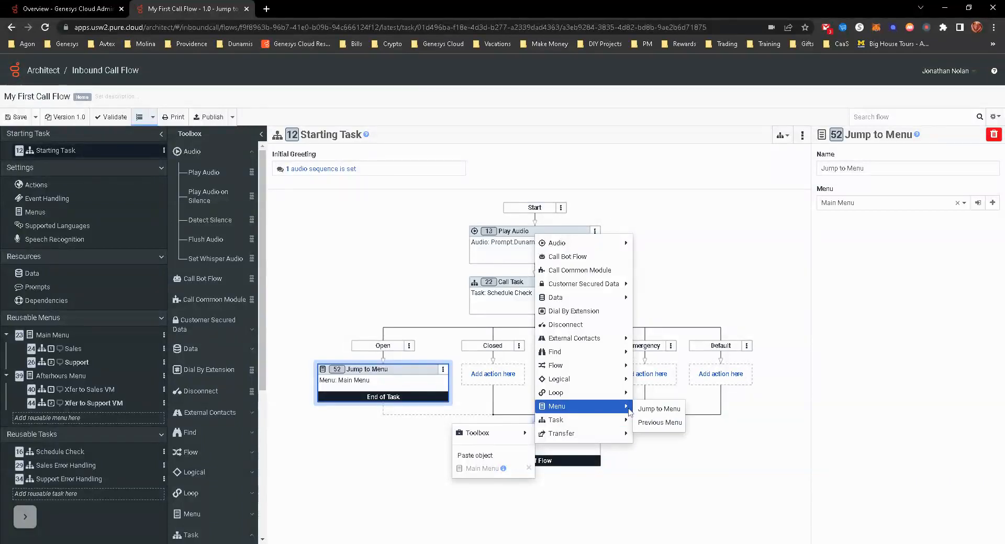
{"action": "left_click", "coordinate": [644, 411]}
{"action": "left_click", "coordinate": [848, 204]}
{"action": "left_click", "coordinate": [856, 237]}
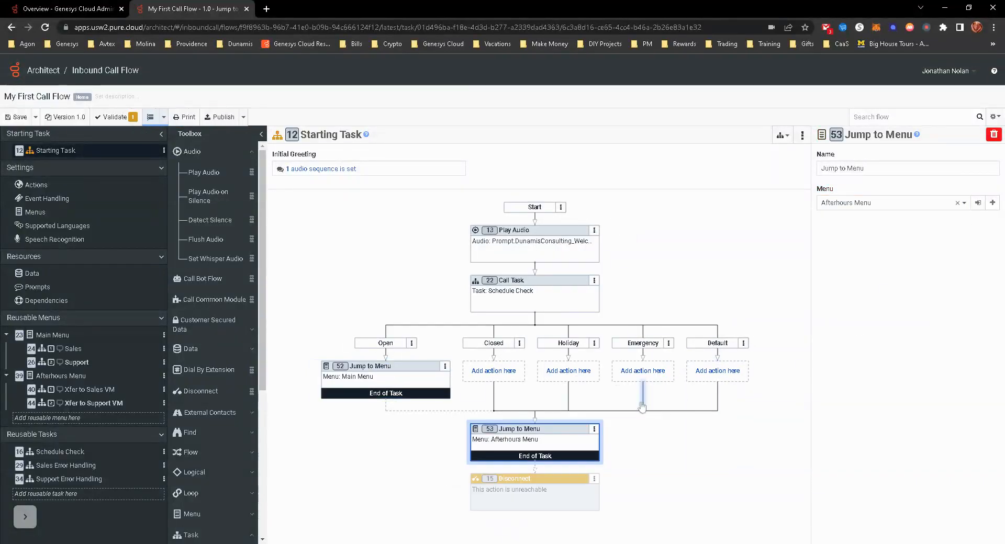
- Delete the unreachable Disconnect action at the end of the Starting Task and select the Open path's Jump to Menu action
{"action": "left_click", "coordinate": [594, 478]}
{"action": "mouse_move", "coordinate": [567, 464]}
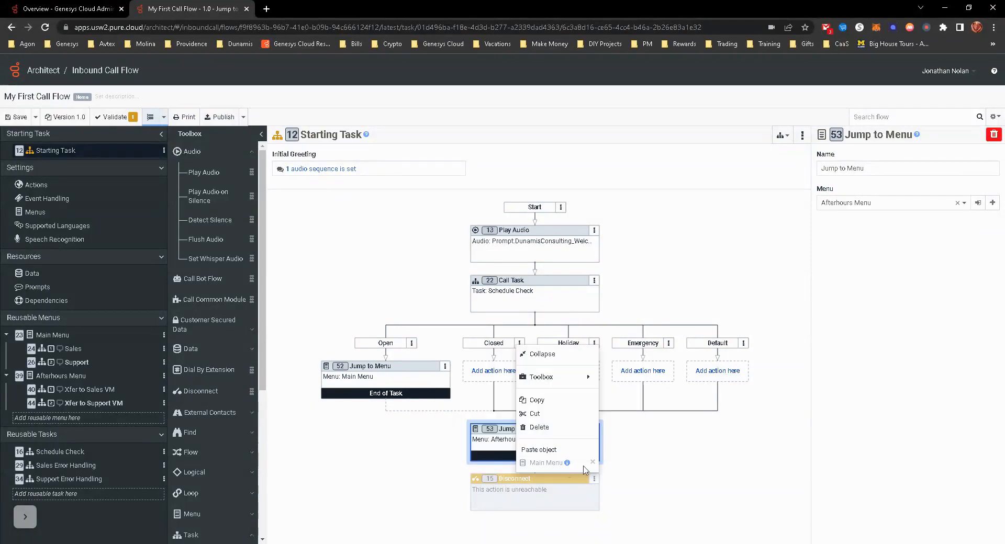
{"action": "left_click", "coordinate": [546, 428]}
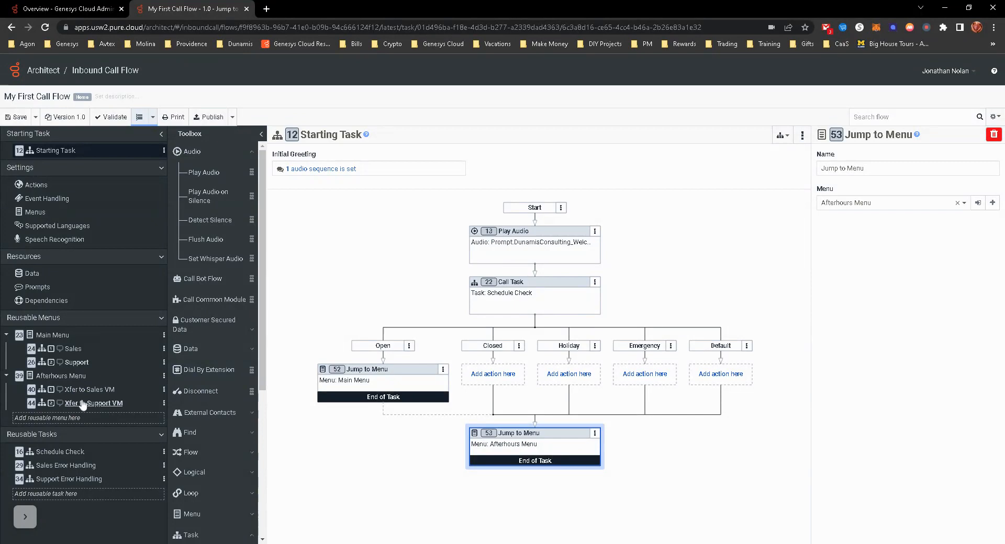
{"action": "left_click", "coordinate": [394, 372]}
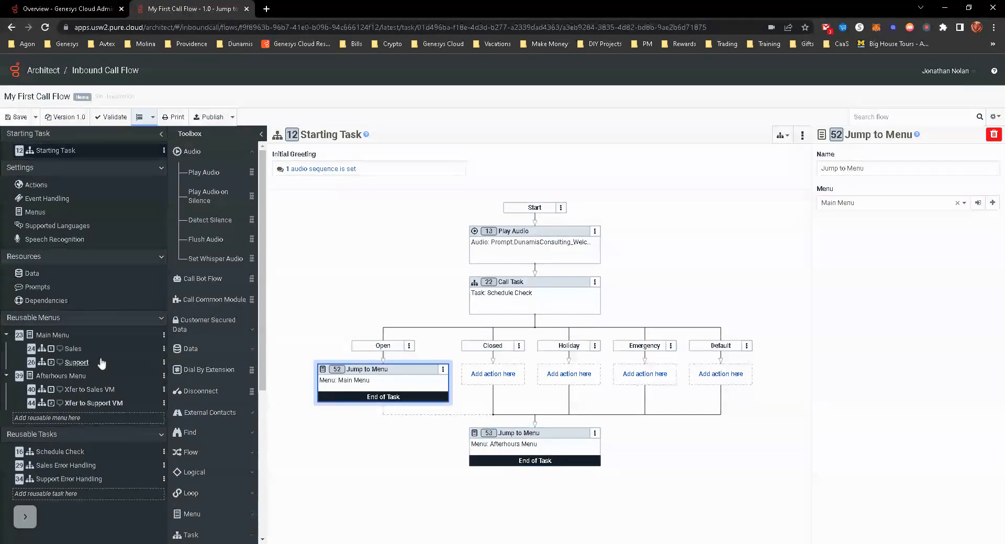